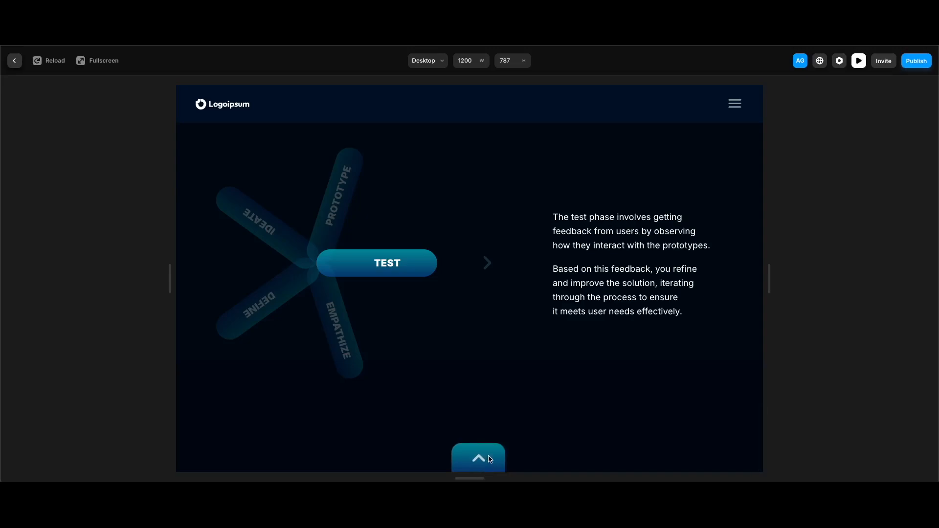
# Preview the page by returning to its start and reviewing how the design-thinking titles rotate through their steps.
pyautogui.click(489, 459)
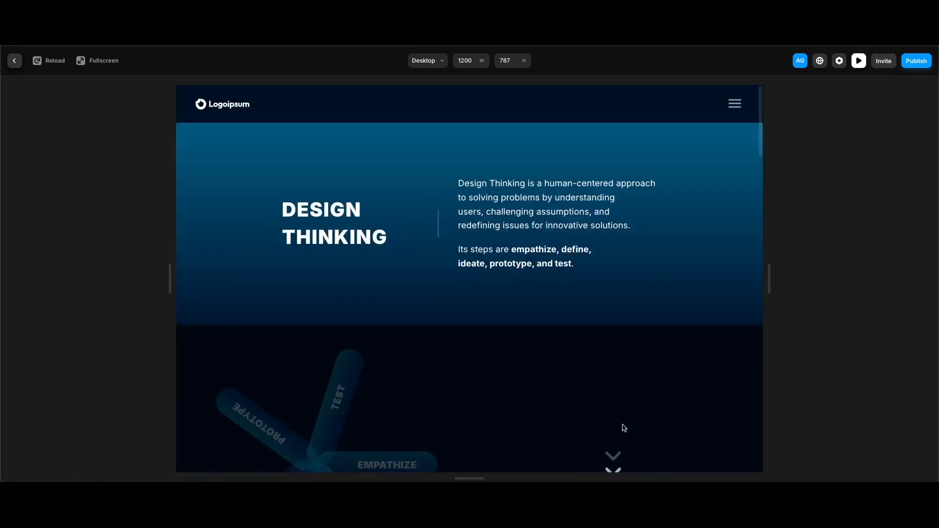
pyautogui.scroll(-2, 624, 428)
pyautogui.scroll(-5, 624, 428)
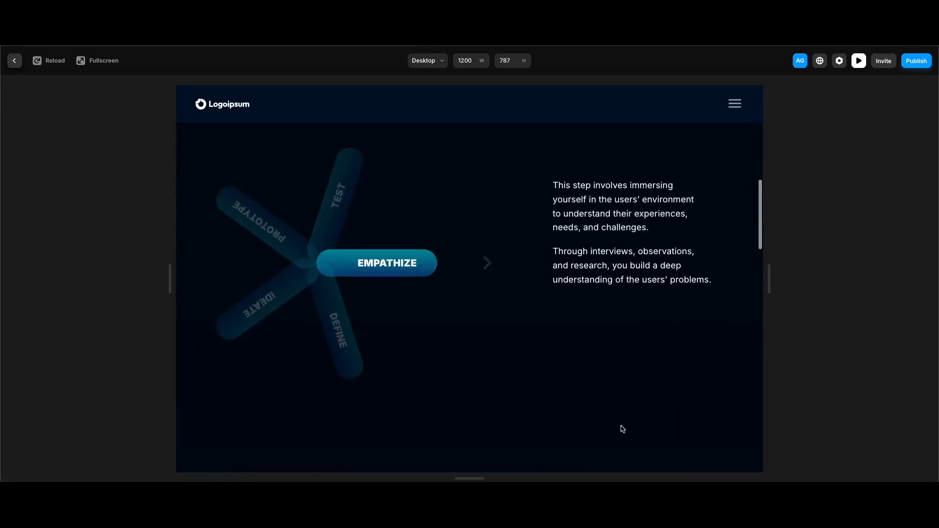
pyautogui.scroll(-6, 622, 429)
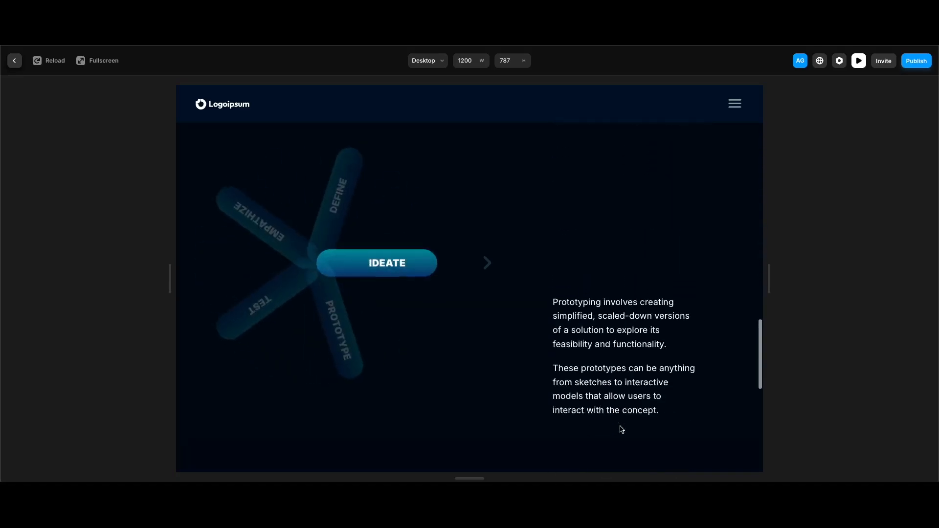
pyautogui.scroll(-4, 620, 427)
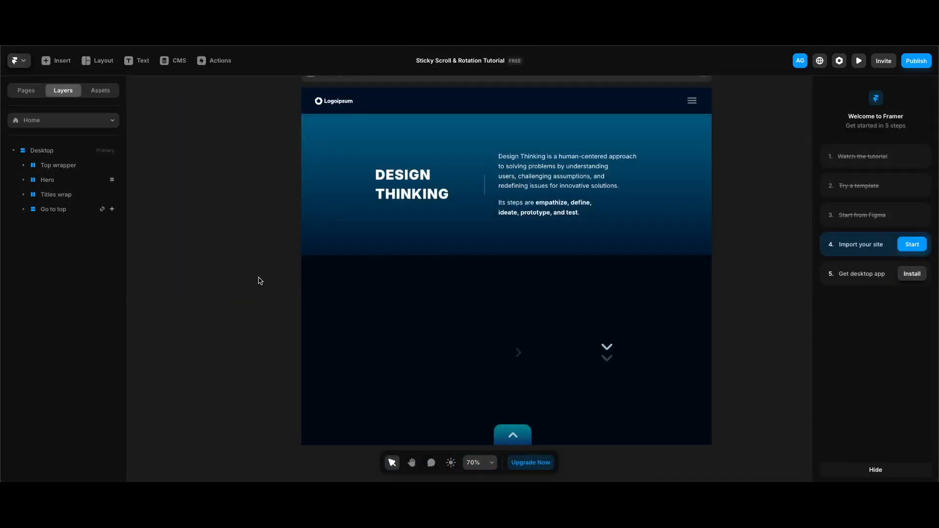
# Draw a frame about 206 by 67 beside the Desktop page and name it Single title.
pyautogui.press('f')
pyautogui.moveTo(196, 218)
pyautogui.mouseDown()
pyautogui.moveTo(291, 240)
pyautogui.moveTo(268, 241)
pyautogui.mouseUp()
pyautogui.doubleClick(38, 224)
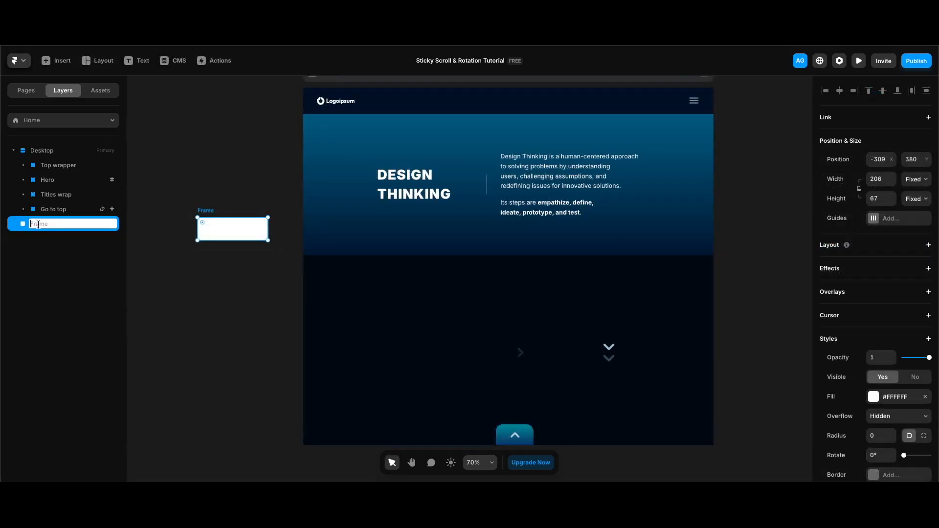
pyautogui.write('Single title')
pyautogui.press('Return')
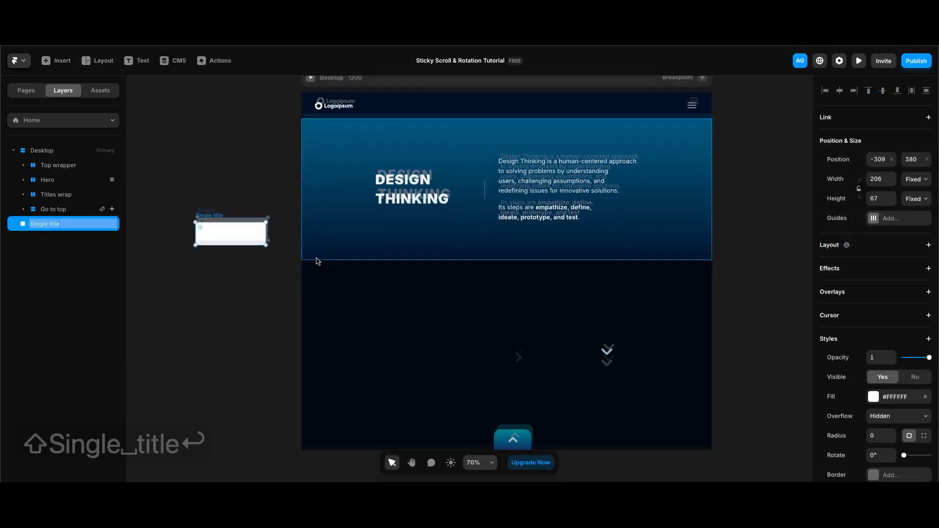
# Set the Single title frame's width to 247 and its height to 56.
pyautogui.click(881, 177)
pyautogui.write('247')
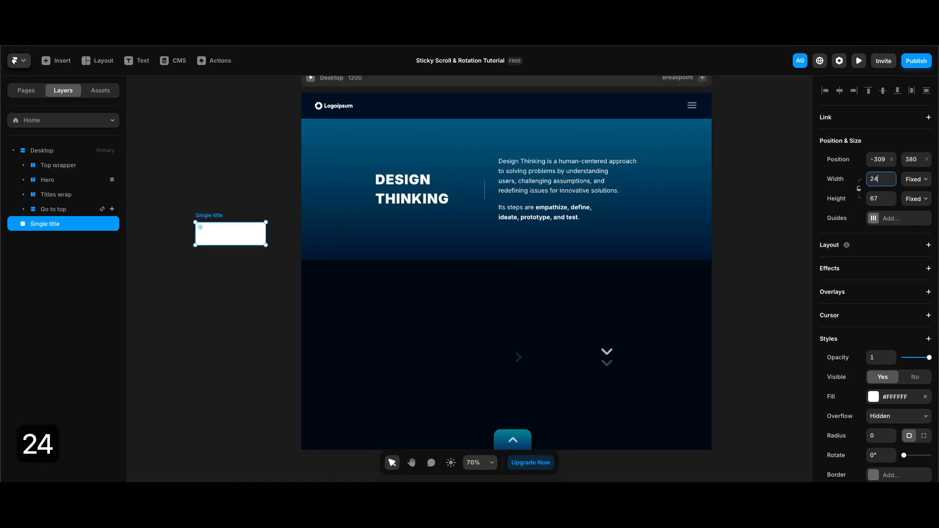
pyautogui.press('Return')
pyautogui.click(885, 201)
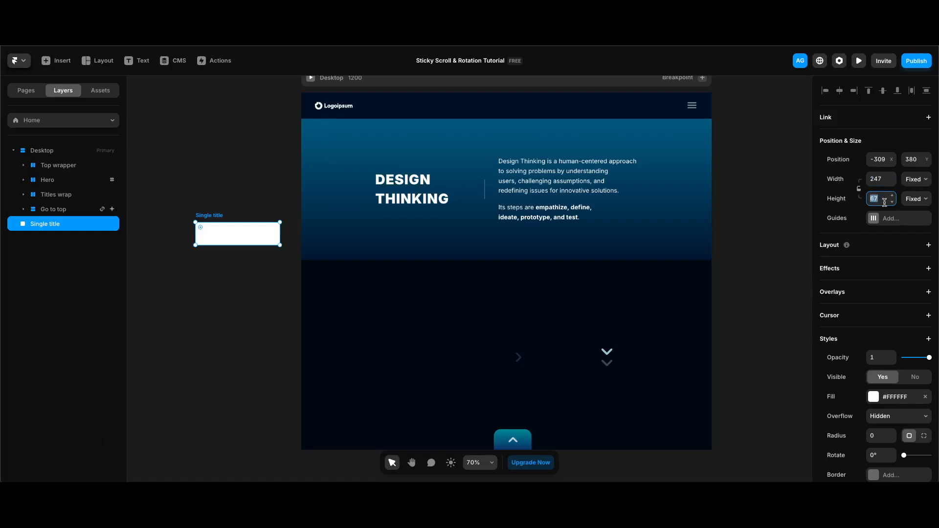
pyautogui.write('56')
pyautogui.press('Return')
# Give the Single title frame a teal-to-blue linear gradient preset as fill and round its corners to a radius of 28.
pyautogui.click(904, 400)
pyautogui.click(723, 262)
pyautogui.click(707, 397)
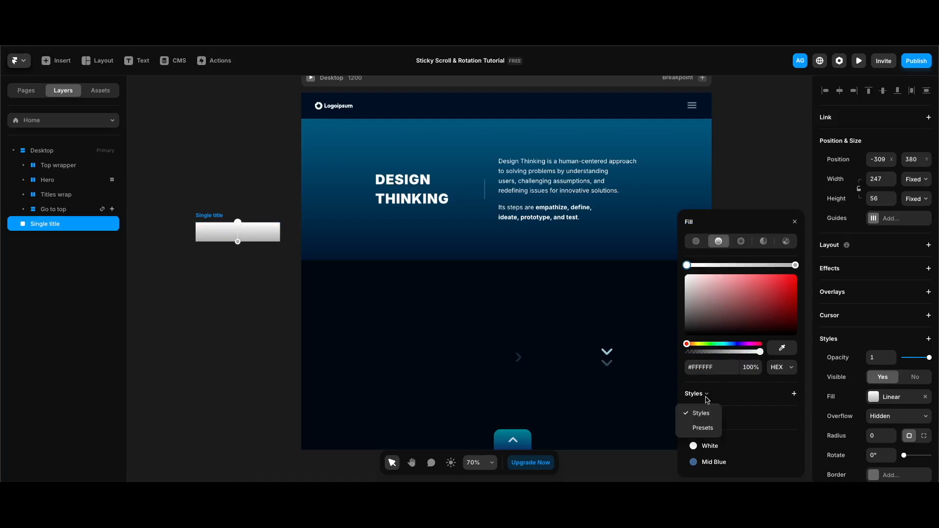
pyautogui.click(708, 425)
pyautogui.click(701, 466)
pyautogui.click(416, 262)
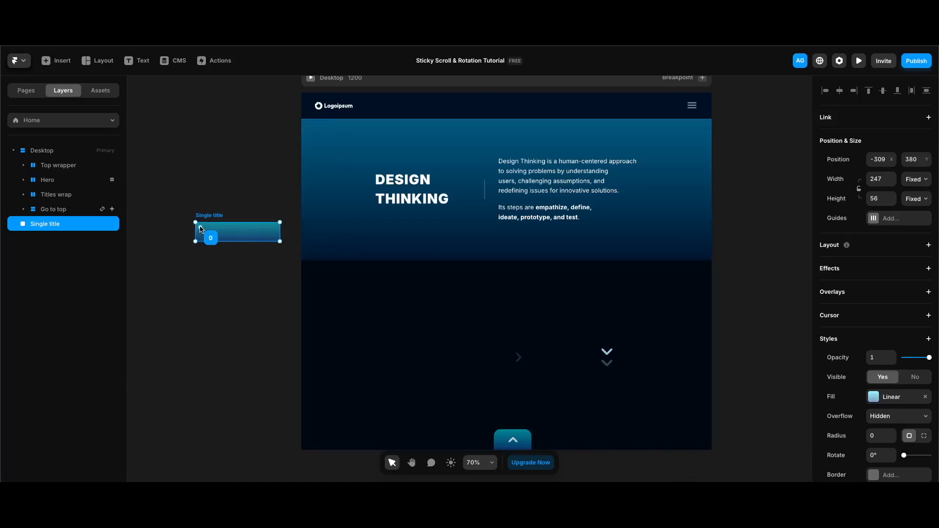
pyautogui.moveTo(205, 232); pyautogui.dragTo(230, 250)
# Add a text layer reading TITLE inside the Single title frame.
pyautogui.press('t')
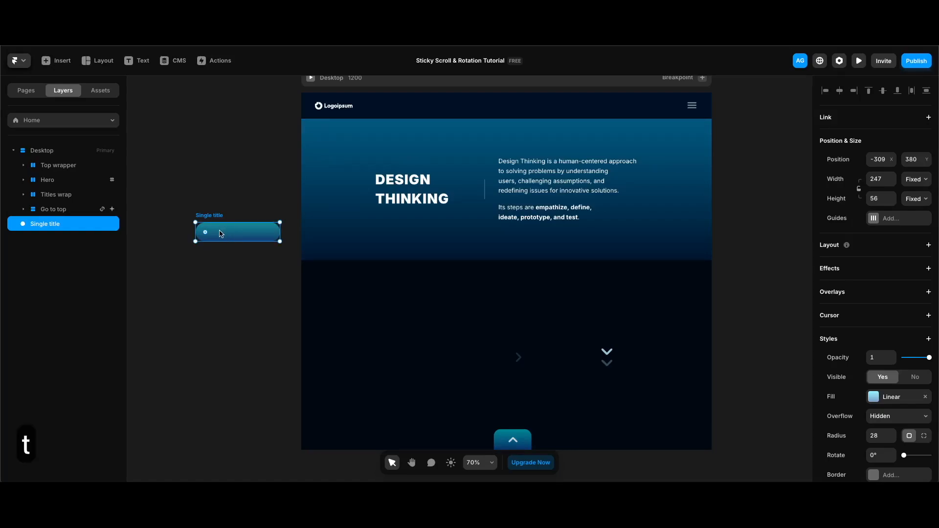
pyautogui.click(219, 233)
pyautogui.write('title')
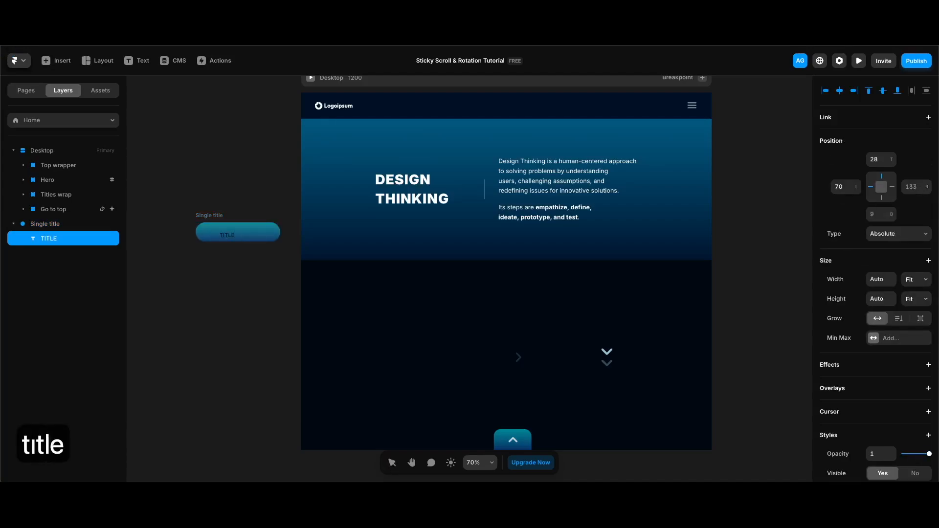
pyautogui.press('Escape')
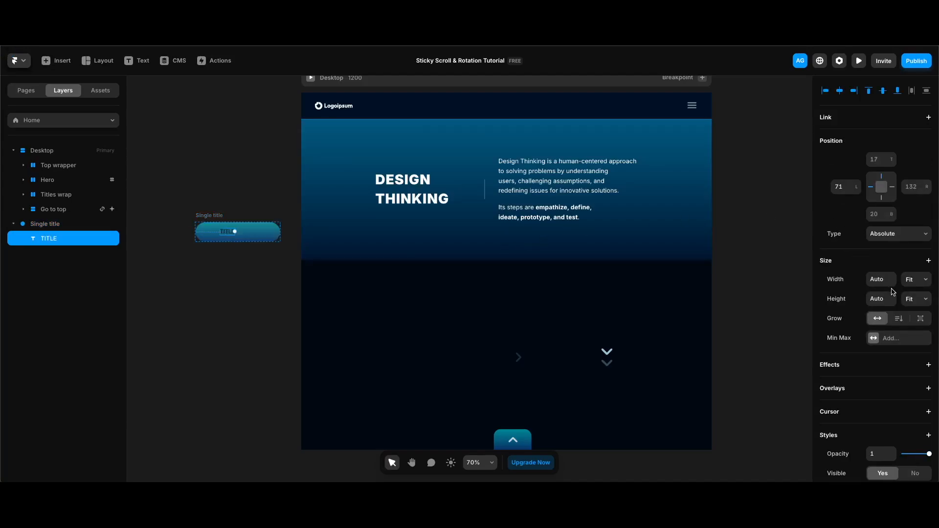
# Set the TITLE text's width to 204 and move it flush with the frame's right edge.
pyautogui.click(885, 280)
pyautogui.write('204')
pyautogui.press('Return')
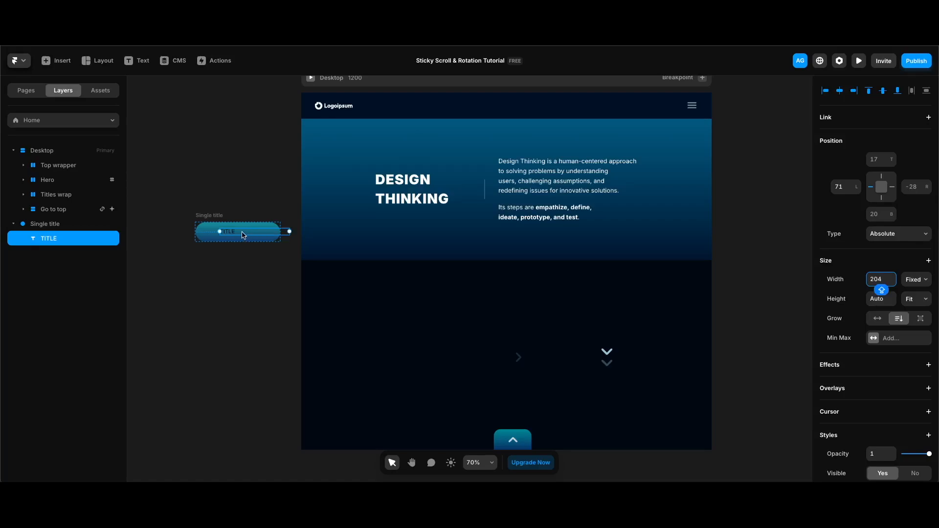
pyautogui.moveTo(236, 234); pyautogui.dragTo(225, 233)
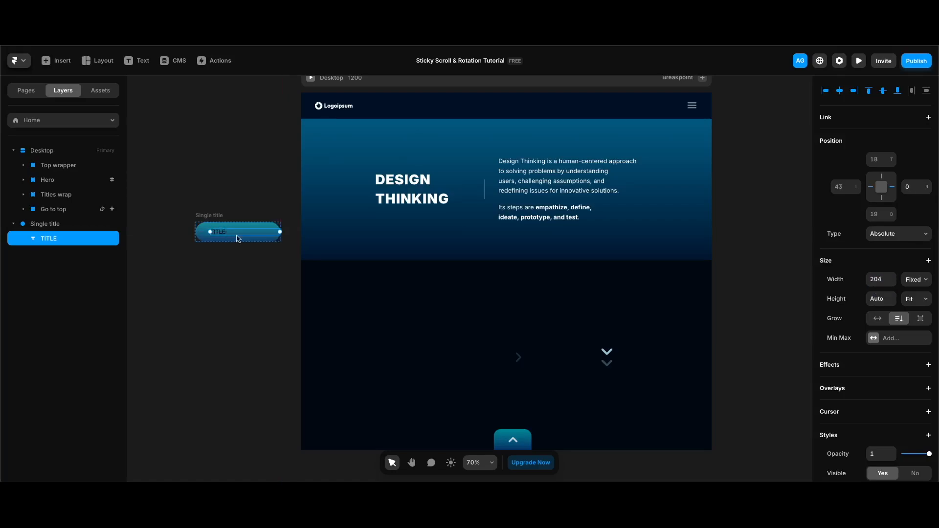
# Apply the Title Text style to the TITLE text.
pyautogui.scroll(-10, 903, 273)
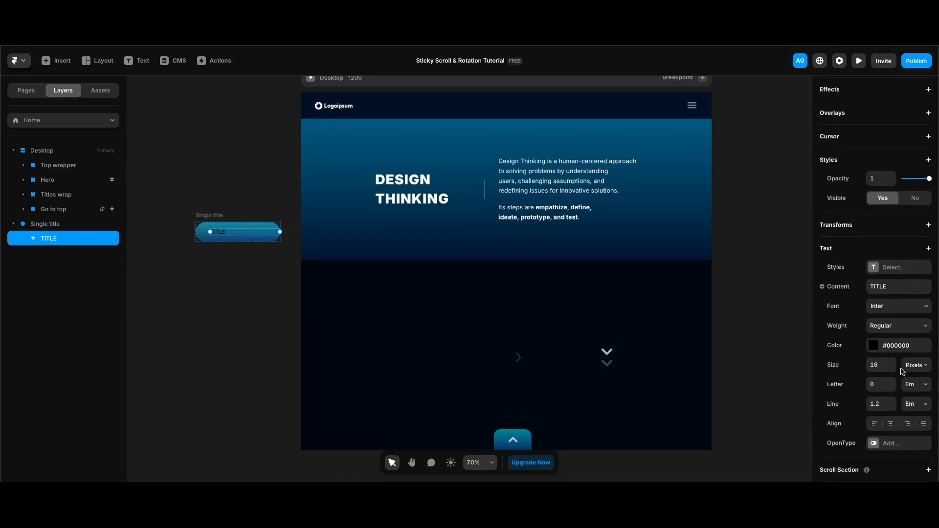
pyautogui.click(899, 204)
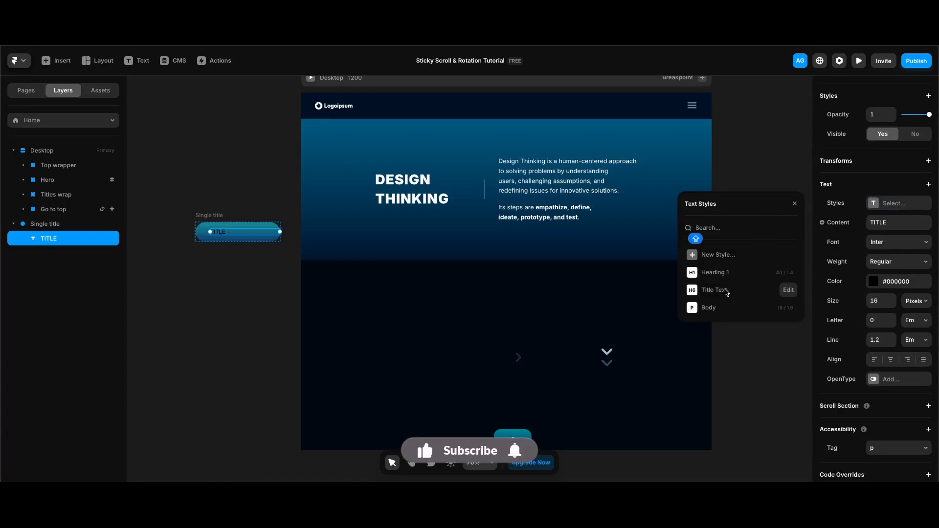
pyautogui.click(727, 292)
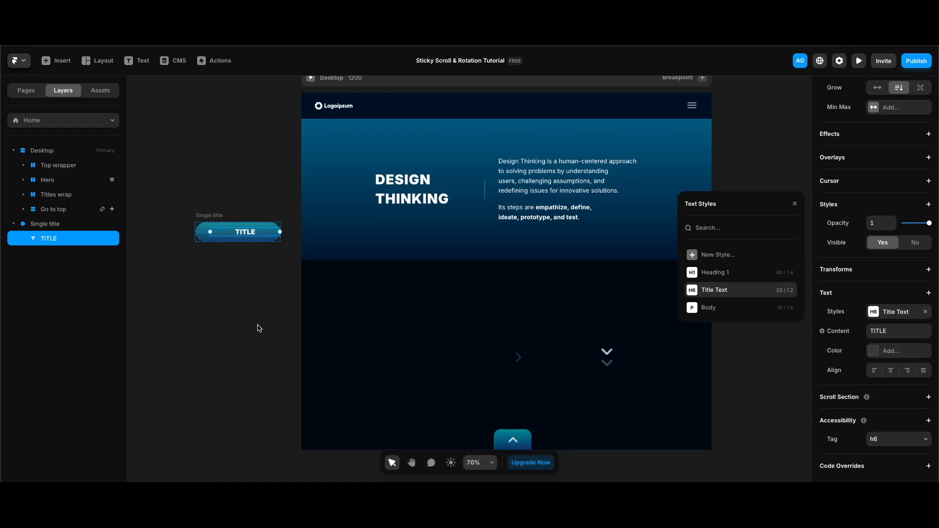
pyautogui.press('Escape')
# Turn the Single title frame into a component named Single title.
pyautogui.click(69, 225)
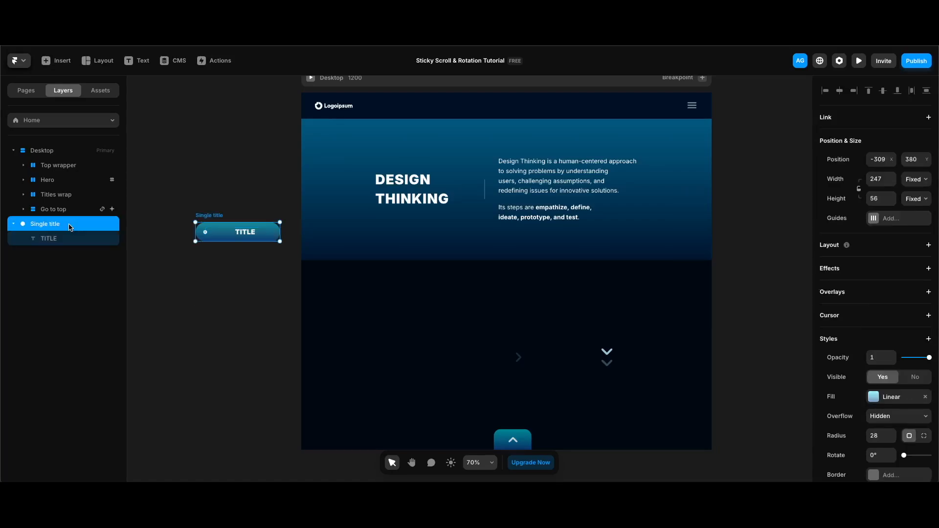
pyautogui.rightClick(68, 228)
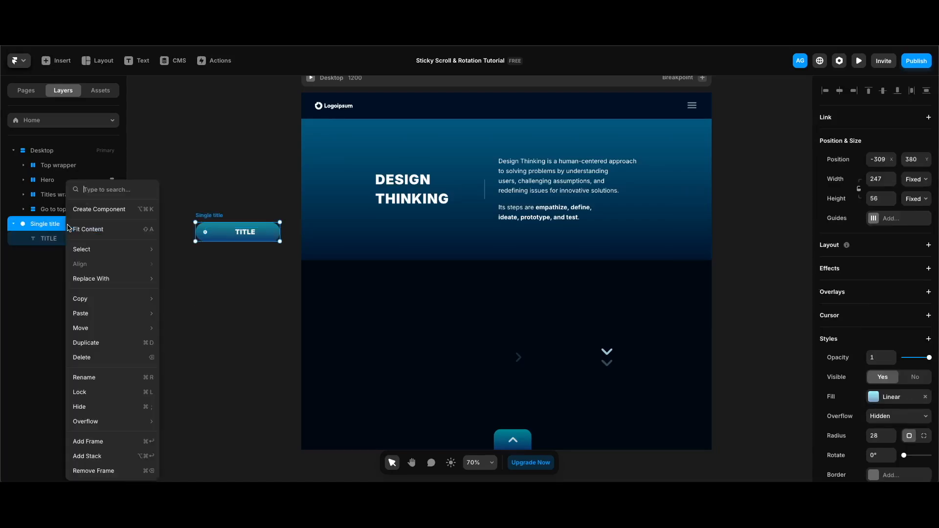
pyautogui.click(114, 211)
pyautogui.press('Return')
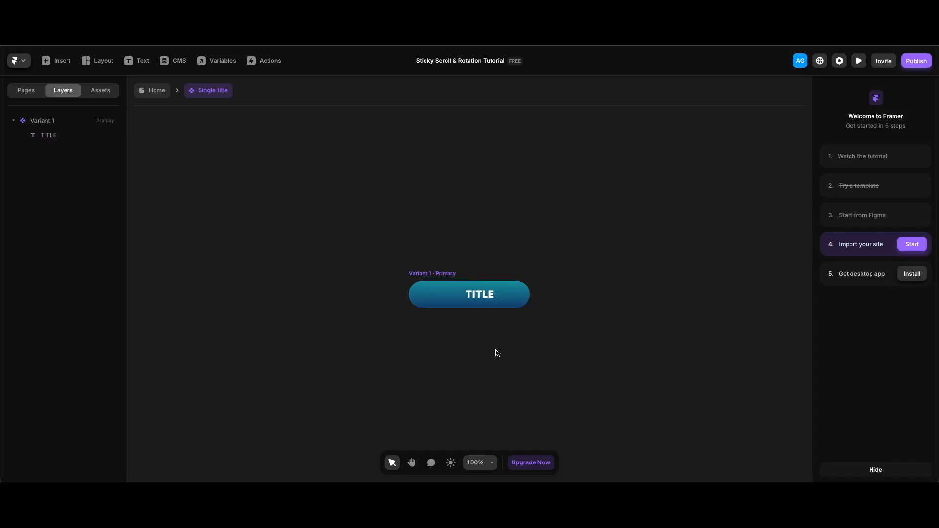
# Create a plain text variable for the content of the component's TITLE text.
pyautogui.click(486, 297)
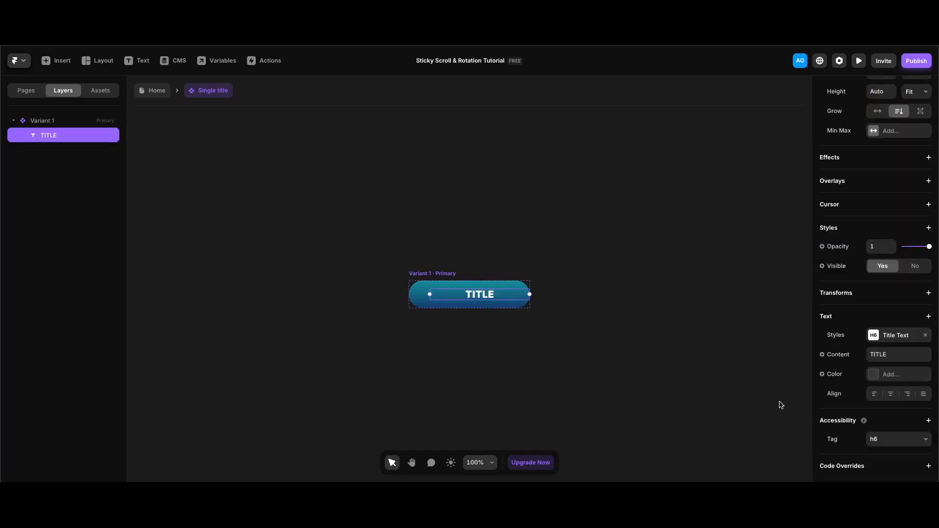
pyautogui.click(844, 356)
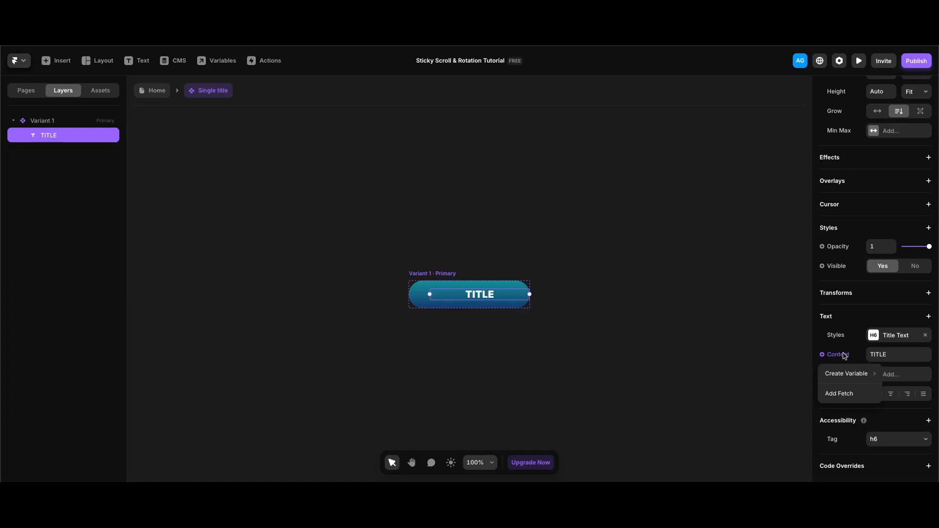
pyautogui.moveTo(845, 378)
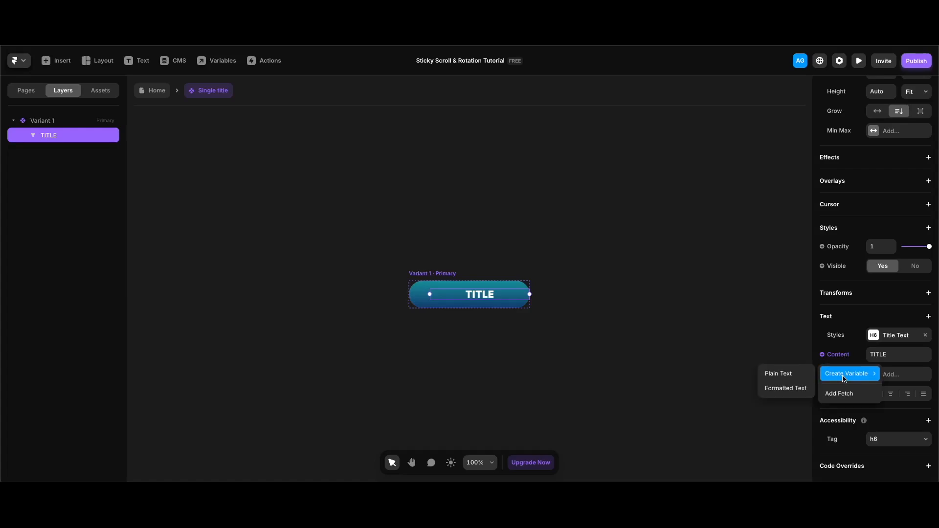
pyautogui.click(778, 374)
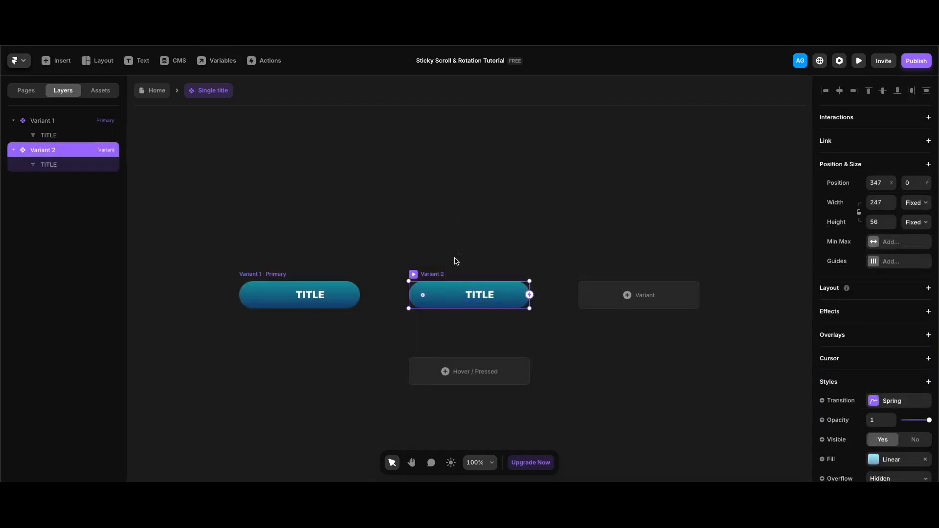
# Rename the component's second variant as Inactive.
pyautogui.hscroll(2, 454, 262)
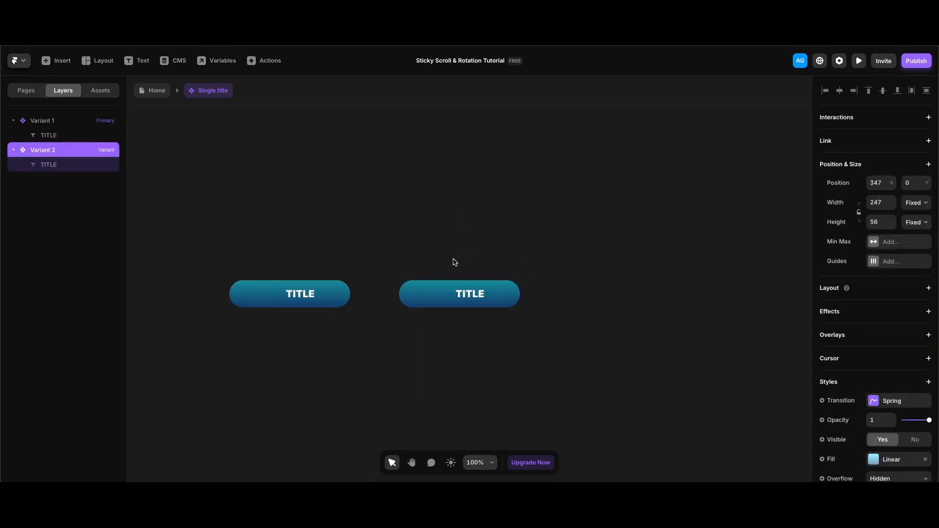
pyautogui.doubleClick(49, 151)
pyautogui.write('I')
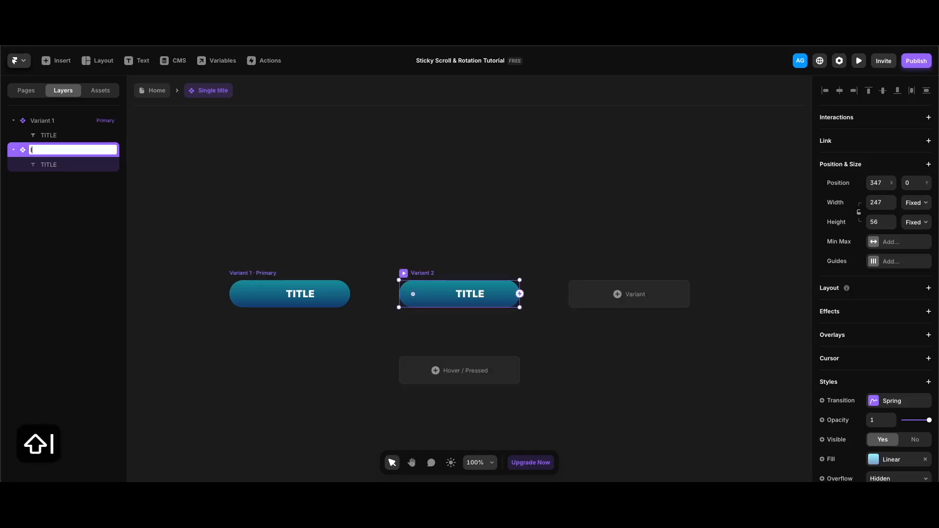
pyautogui.write('nactive')
pyautogui.press('Return')
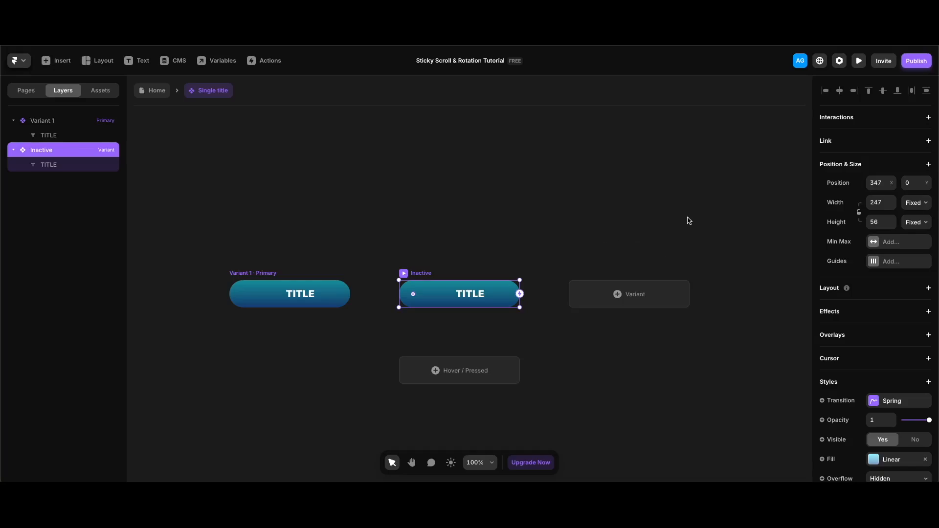
# Set the Inactive variant's opacity to 0.2 and return to the Home page.
pyautogui.scroll(-3, 880, 282)
pyautogui.write('.2')
pyautogui.press('Return')
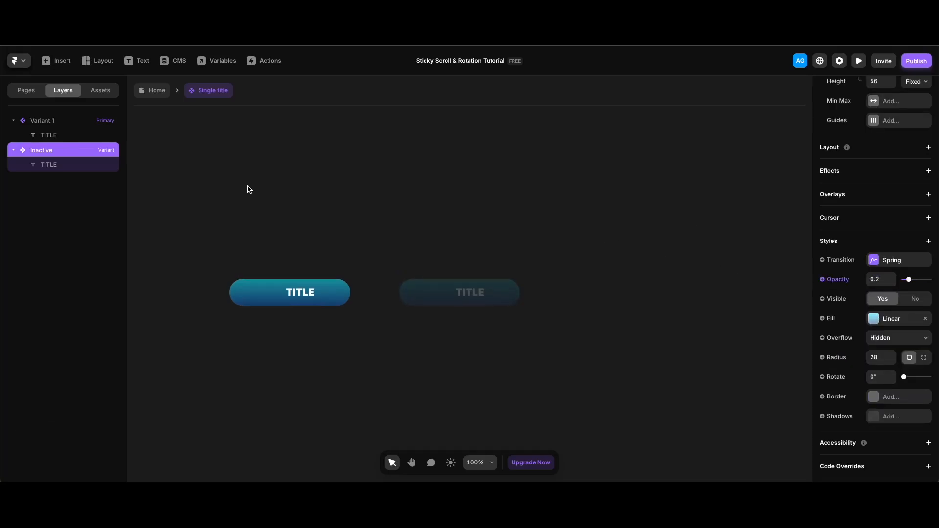
pyautogui.doubleClick(248, 189)
pyautogui.scroll(-1, 252, 331)
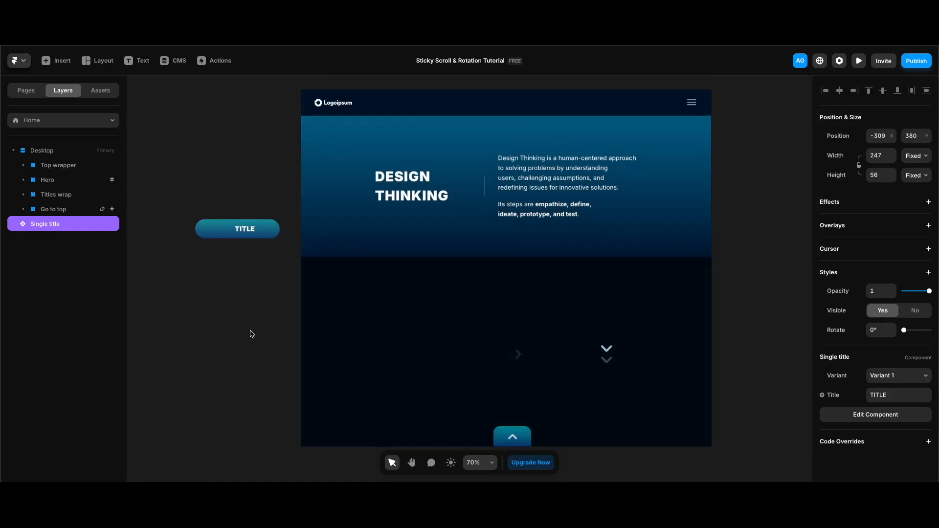
# Draw a frame about 419 by 385 inside the Titles wrap section and name it Titles.
pyautogui.click(513, 354)
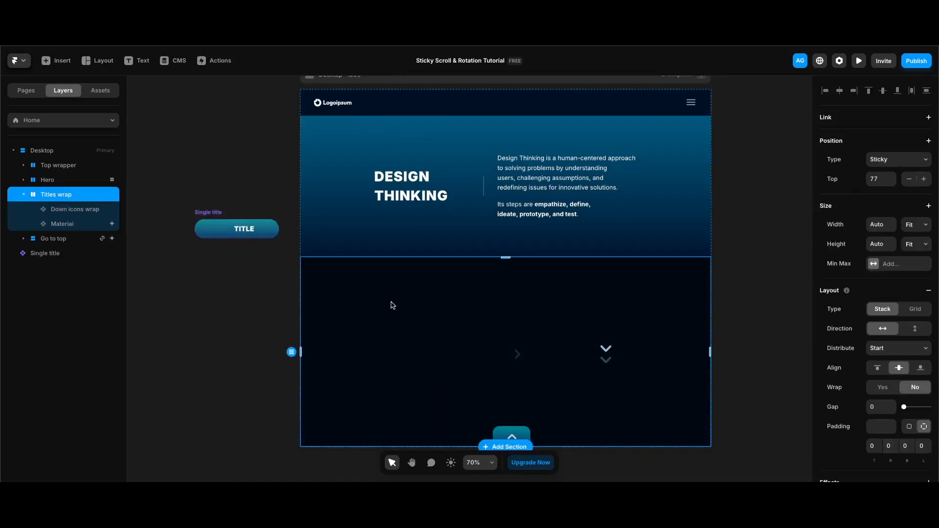
pyautogui.press('f')
pyautogui.moveTo(336, 294); pyautogui.dragTo(480, 426)
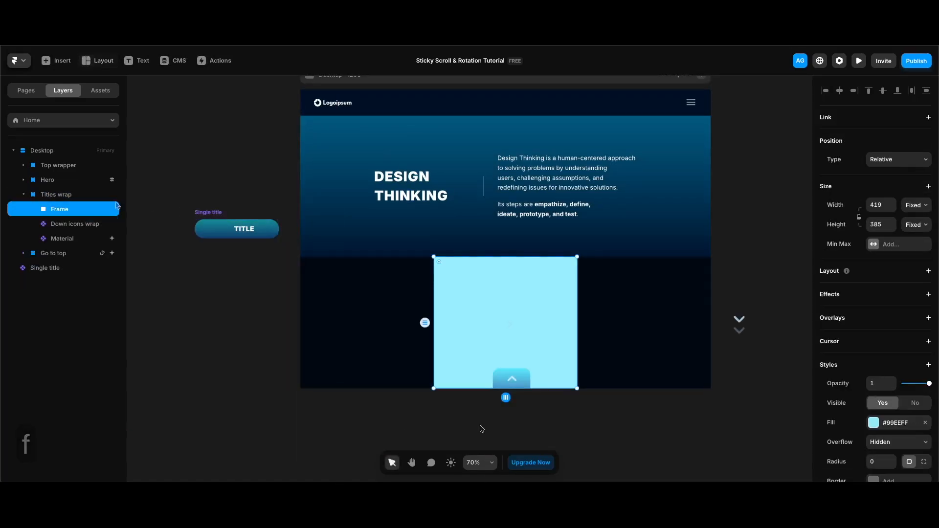
pyautogui.doubleClick(60, 209)
pyautogui.write('Titles')
pyautogui.press('Return')
pyautogui.scroll(1, 149, 308)
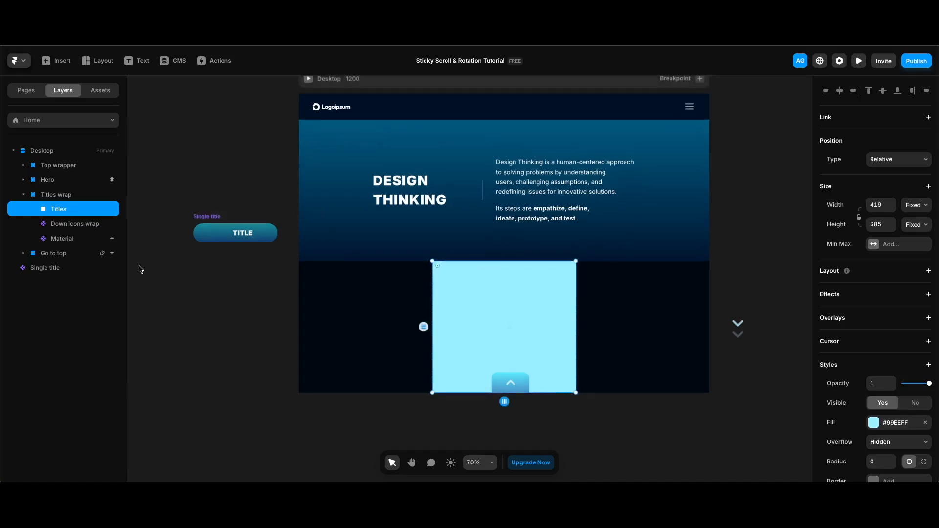
# Position the Titles frame absolutely within Titles wrap, with top and left offsets of 24.
pyautogui.click(885, 161)
pyautogui.click(875, 161)
pyautogui.click(876, 162)
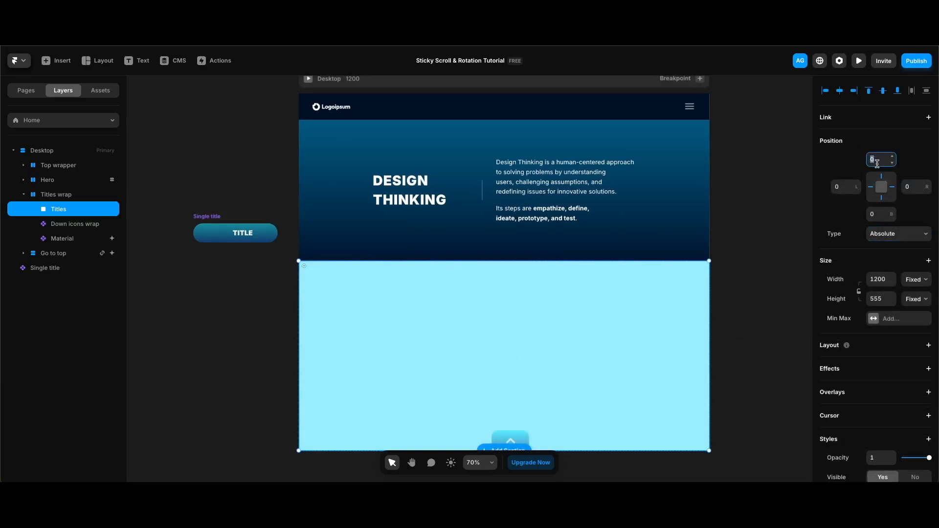
pyautogui.write('24')
pyautogui.press('Return')
pyautogui.write('24')
pyautogui.press('Return')
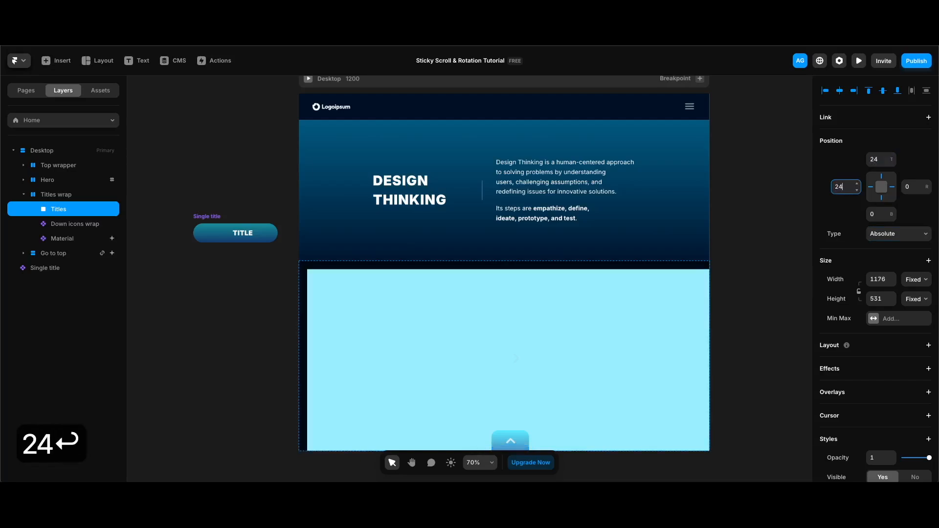
# Unpin the Titles frame's right and bottom edges and set its width and height to 526.
pyautogui.click(893, 190)
pyautogui.click(882, 198)
pyautogui.press('super+z')
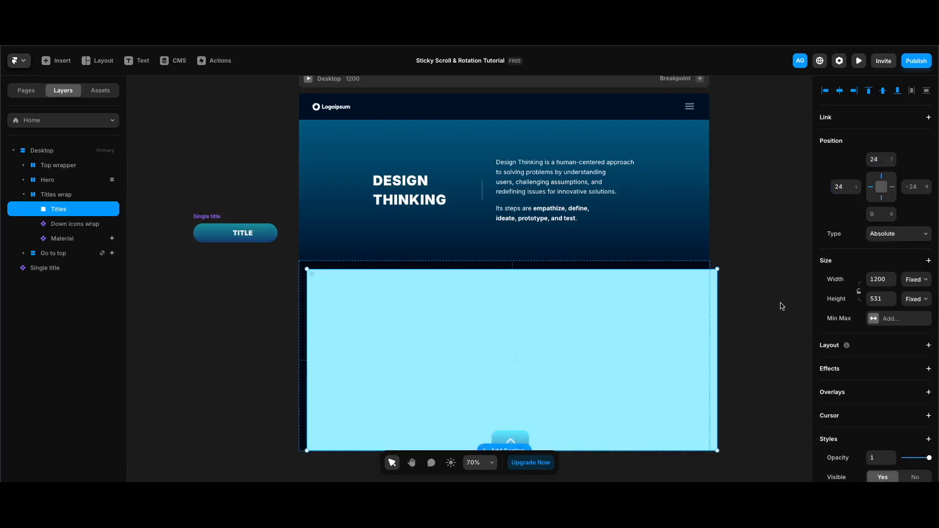
pyautogui.click(885, 281)
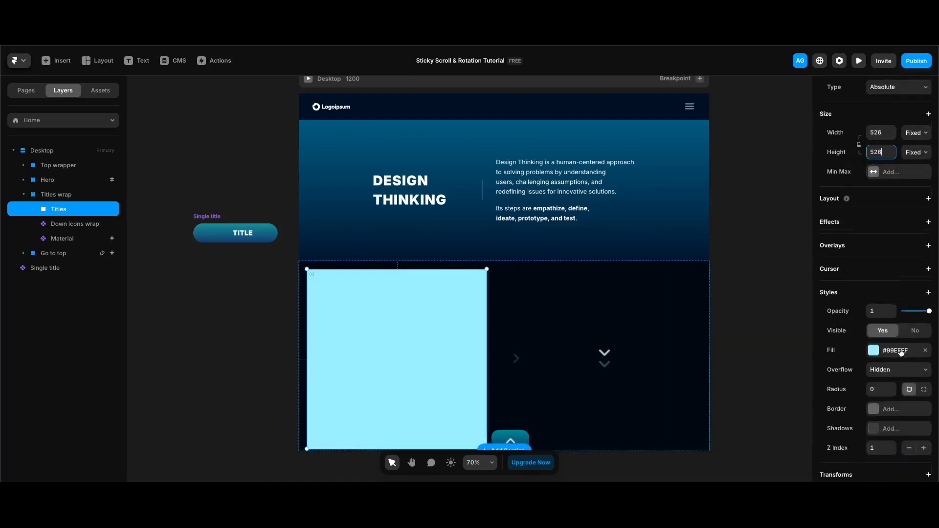
# Remove the light blue fill from the Titles frame.
pyautogui.scroll(-2, 901, 352)
pyautogui.click(926, 307)
pyautogui.scroll(-3, 391, 384)
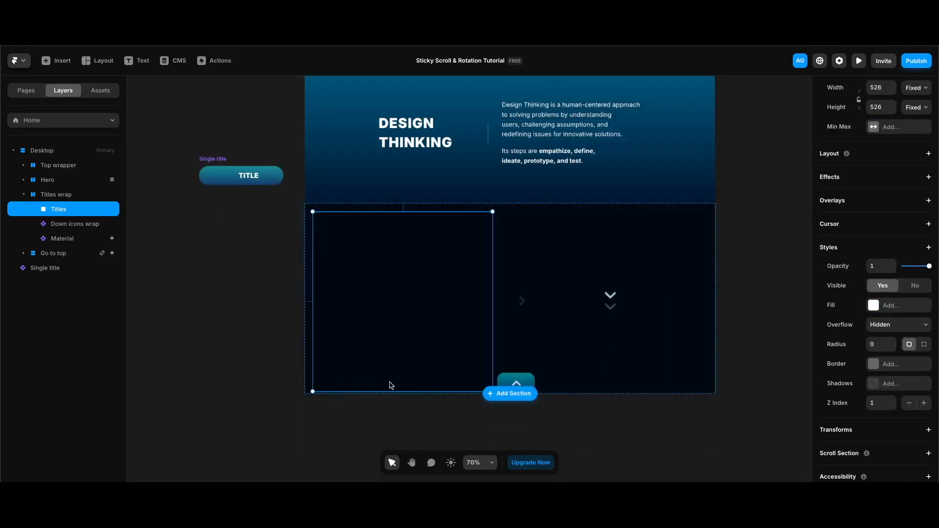
# Show the rulers and place a vertical and a horizontal guide through the centre of the Titles frame.
pyautogui.hotkey('ctrl', 'r')
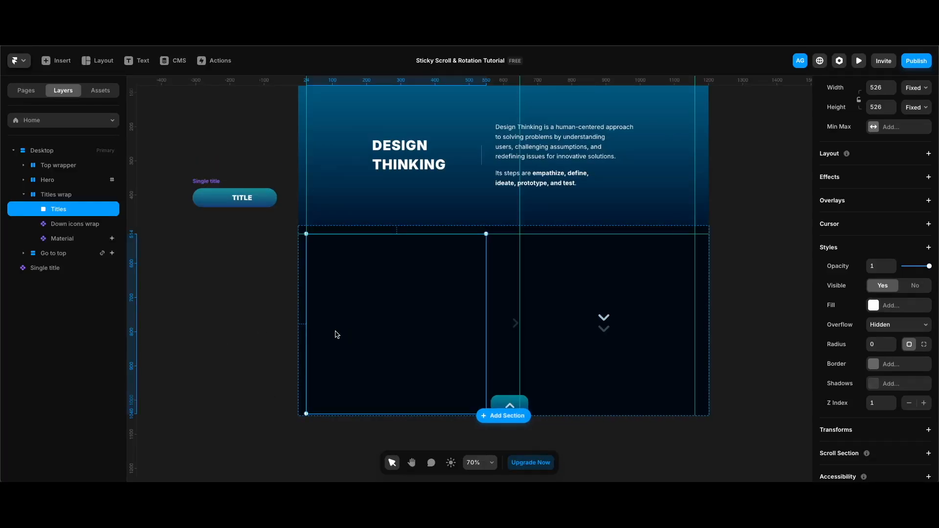
pyautogui.moveTo(132, 343); pyautogui.dragTo(396, 341)
pyautogui.moveTo(435, 81); pyautogui.dragTo(434, 325)
# Move the Single title instance into the Titles frame, its left edge on the vertical guide and vertically centred on the horizontal one.
pyautogui.click(210, 183)
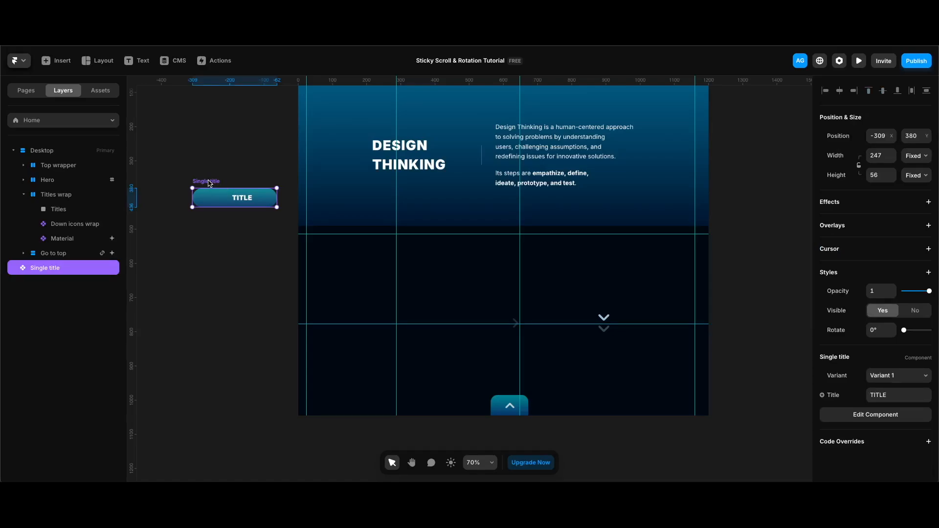
pyautogui.moveTo(210, 183); pyautogui.dragTo(412, 311)
pyautogui.scroll(8, 411, 311)
pyautogui.moveTo(440, 351); pyautogui.dragTo(442, 346)
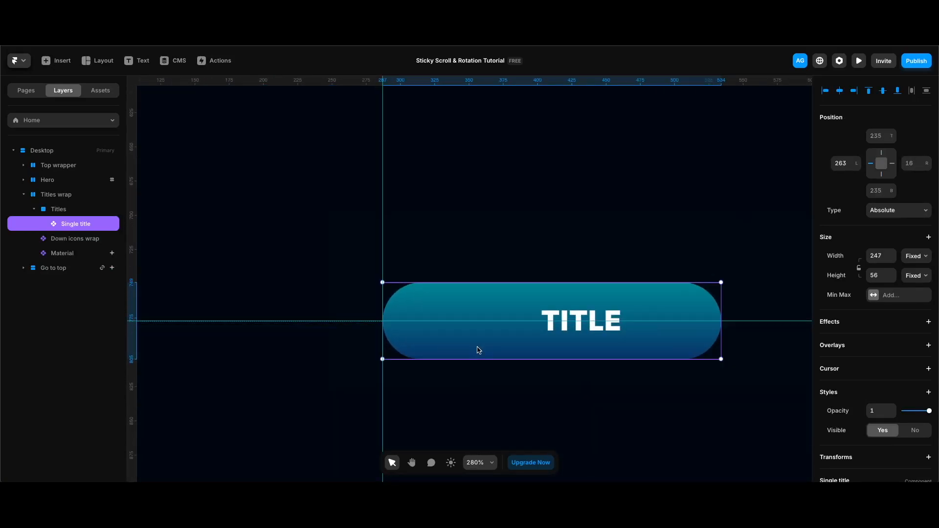
# Try rotating the Single title instance about its default centre origin.
pyautogui.scroll(-6, 514, 348)
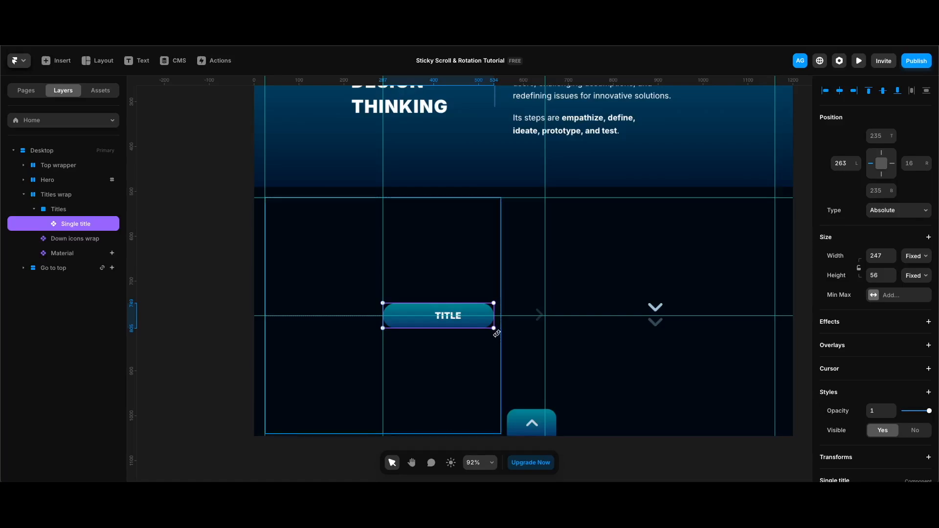
pyautogui.moveTo(497, 334); pyautogui.dragTo(472, 359)
pyautogui.hotkey('ctrl', 'z')
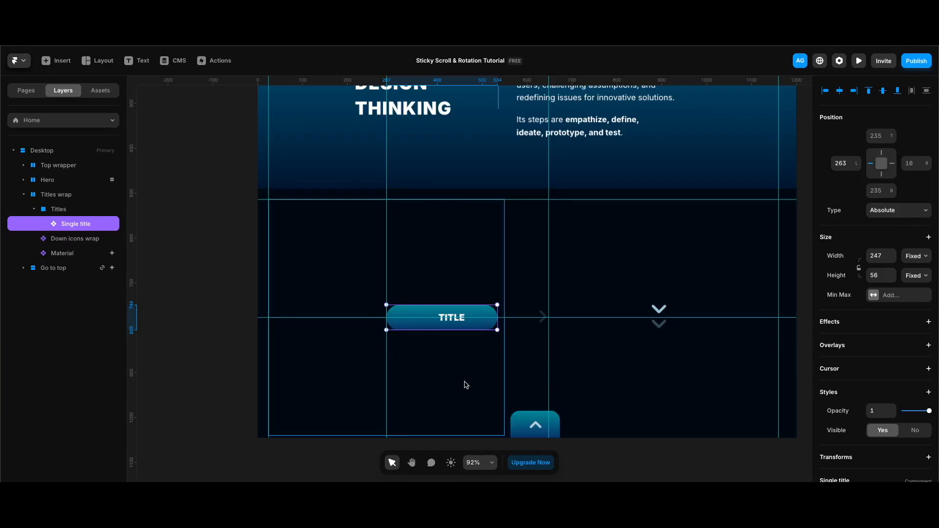
# Add an Origin transform to the Single title instance and set its X origin to 0%.
pyautogui.scroll(-3, 876, 391)
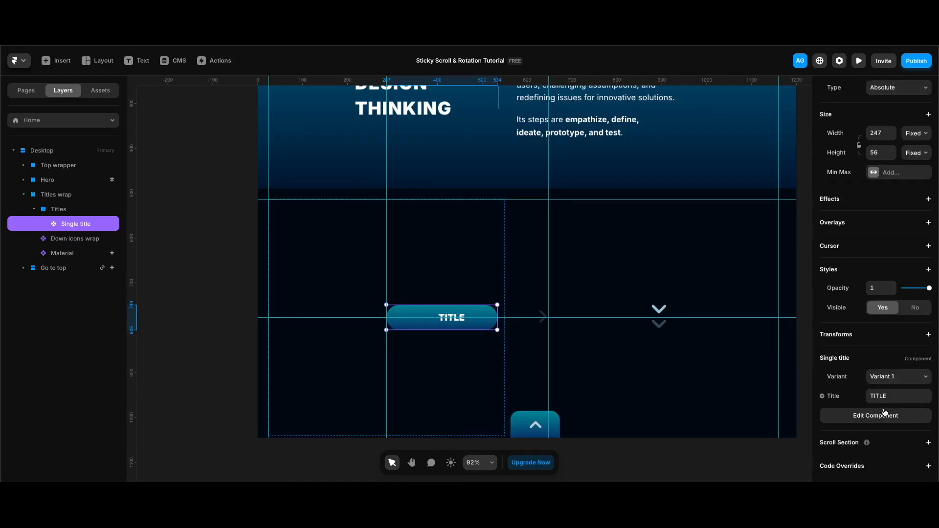
pyautogui.click(929, 340)
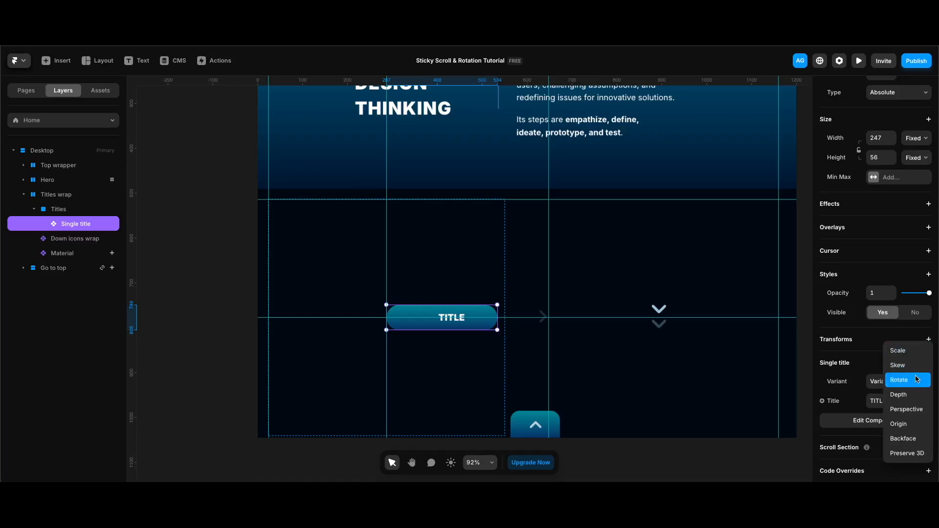
pyautogui.click(912, 425)
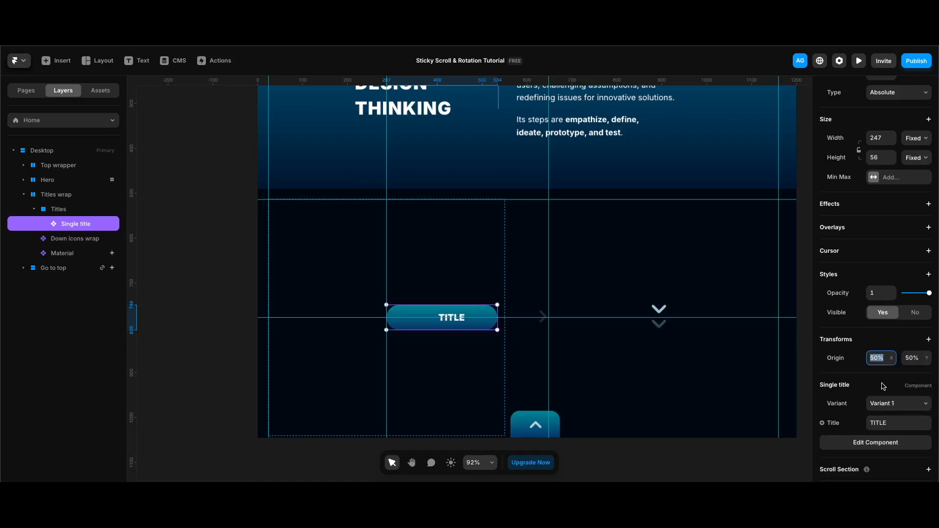
pyautogui.write('0')
# Try rotating the Single title instance about its left-edge origin.
pyautogui.press('super+z')
pyautogui.moveTo(501, 333); pyautogui.dragTo(509, 360)
pyautogui.press('super+z')
# Duplicate the Single title instance and set the copy's rotation to 72°.
pyautogui.press('super+d')
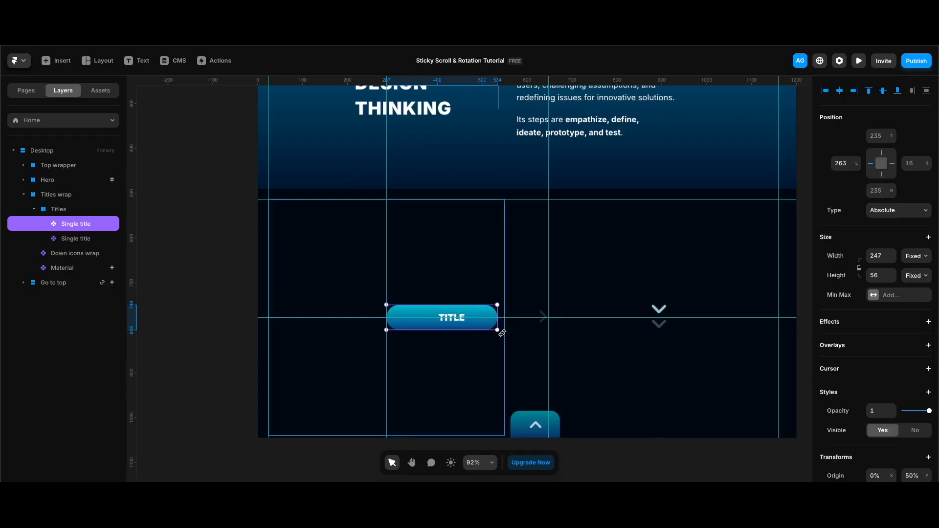
pyautogui.moveTo(502, 333); pyautogui.dragTo(484, 384)
pyautogui.scroll(-2, 875, 401)
pyautogui.click(880, 382)
pyautogui.write('72')
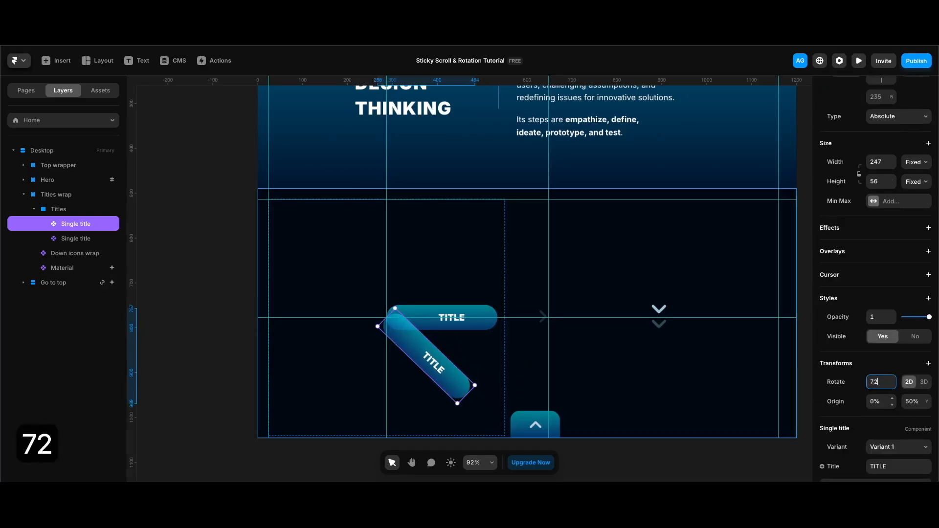
pyautogui.press('Return')
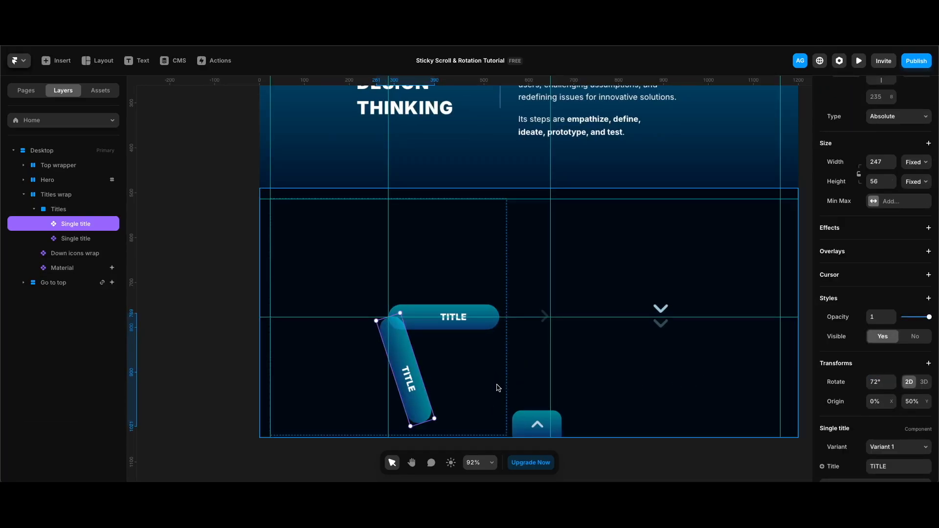
# Duplicate the 72° title and rotate the copy a further 72° to 144°.
pyautogui.press('super+d')
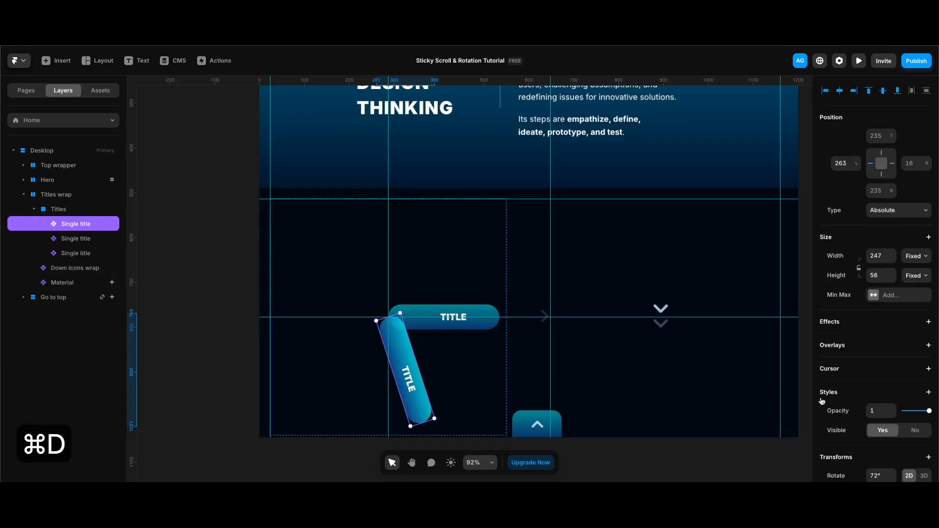
pyautogui.scroll(-3, 875, 406)
pyautogui.click(880, 312)
pyautogui.press('BackSpace')
pyautogui.press('BackSpace')
pyautogui.press('BackSpace')
pyautogui.write('72+')
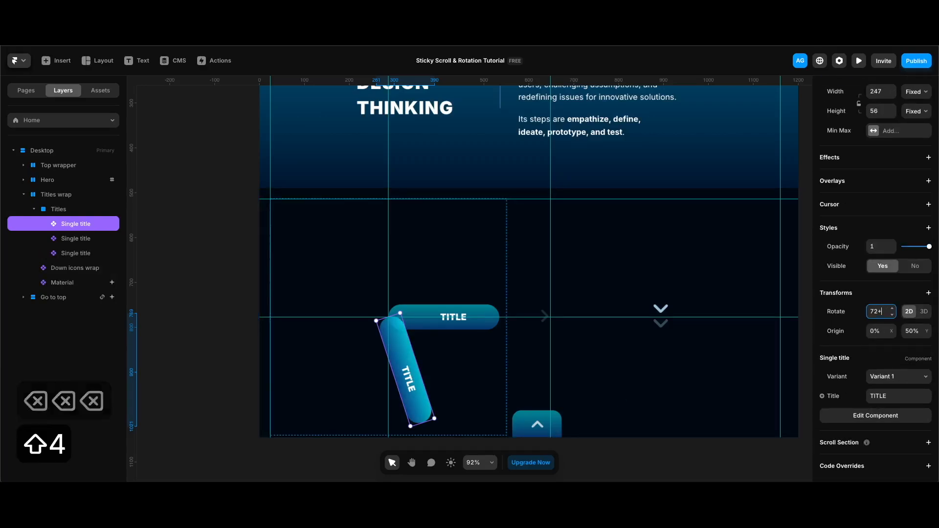
pyautogui.write('72')
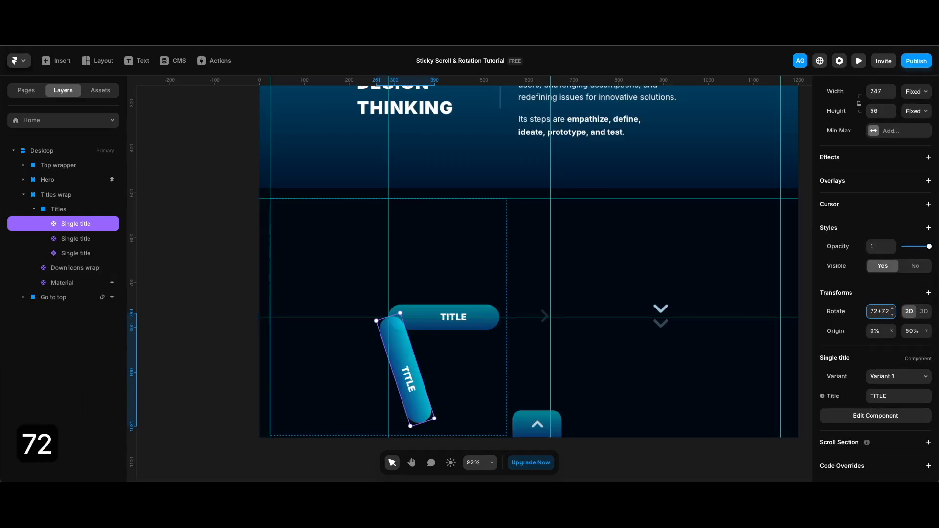
pyautogui.press('Return')
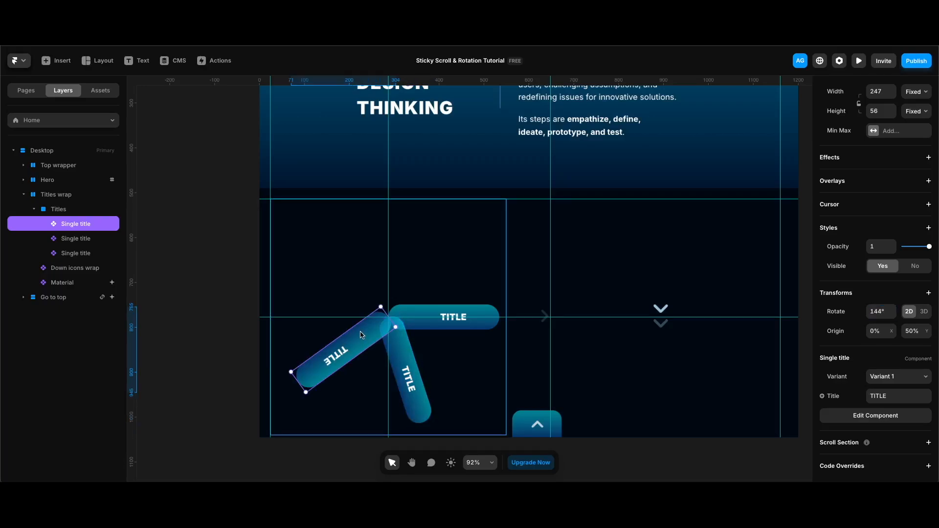
# Duplicate the 144° title and rotate the copy a further 72° to 216°.
pyautogui.press('super+d')
pyautogui.scroll(-5, 875, 343)
pyautogui.click(879, 312)
pyautogui.press('BackSpace')
pyautogui.write('+')
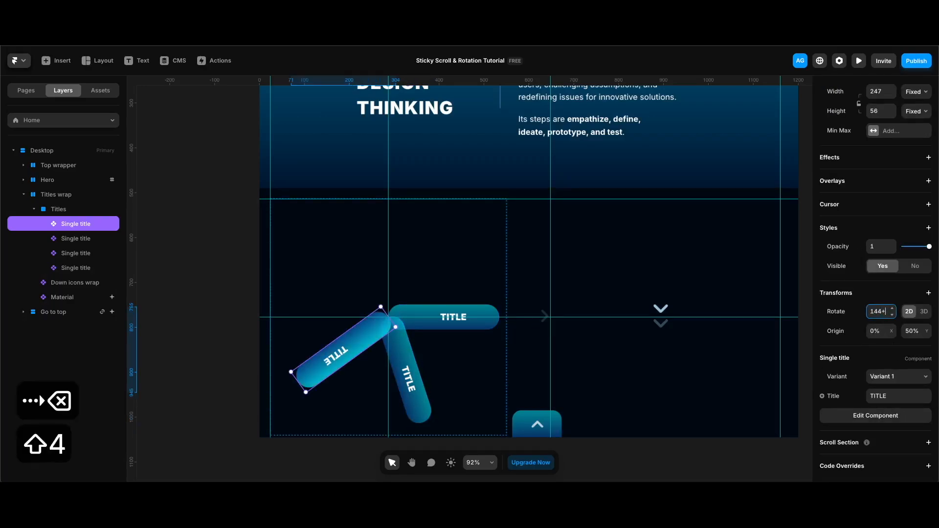
pyautogui.write('72')
pyautogui.press('Return')
# Duplicate the 216° title and rotate the copy a further 72° to 288°.
pyautogui.press('super+d')
pyautogui.scroll(-5, 875, 343)
pyautogui.click(882, 313)
pyautogui.press('BackSpace')
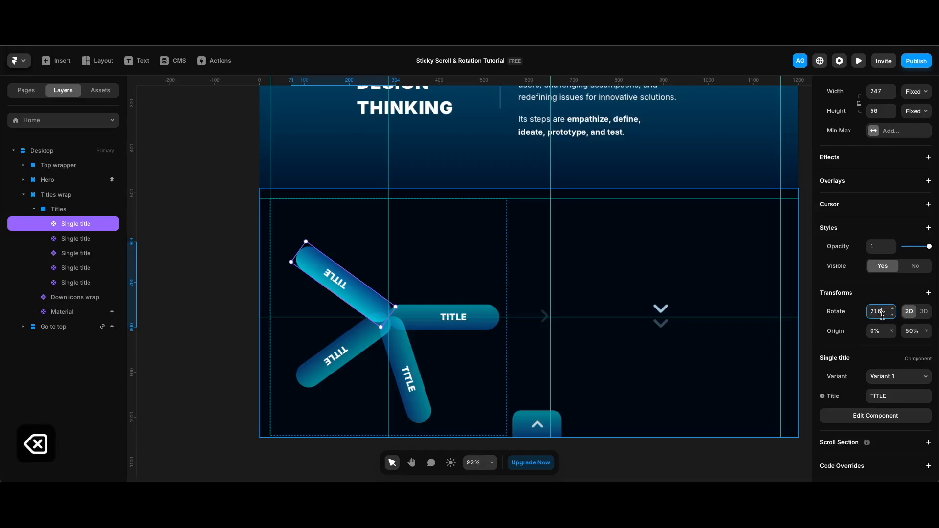
pyautogui.write('+72')
pyautogui.press('Return')
# Turn the Titles frame with its five titles into a component named Titles.
pyautogui.scroll(-2, 388, 314)
pyautogui.click(62, 211)
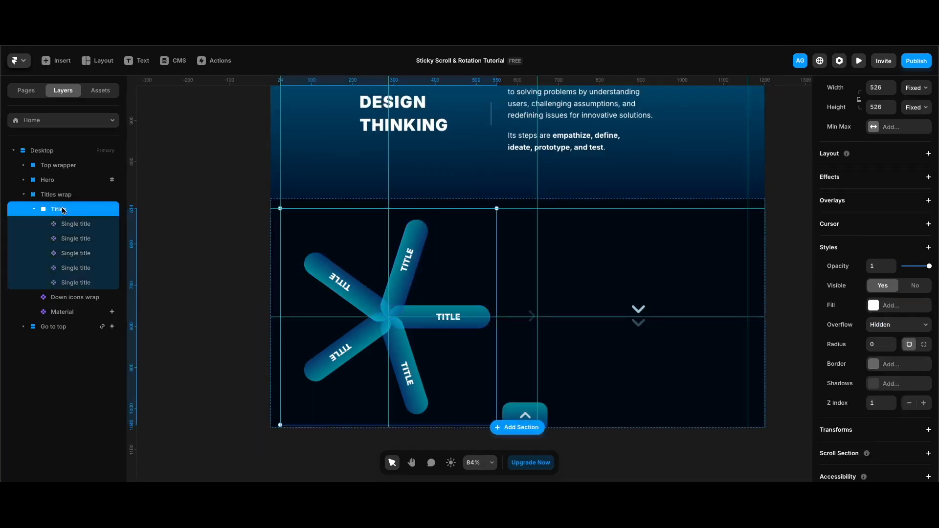
pyautogui.rightClick(62, 210)
pyautogui.click(94, 188)
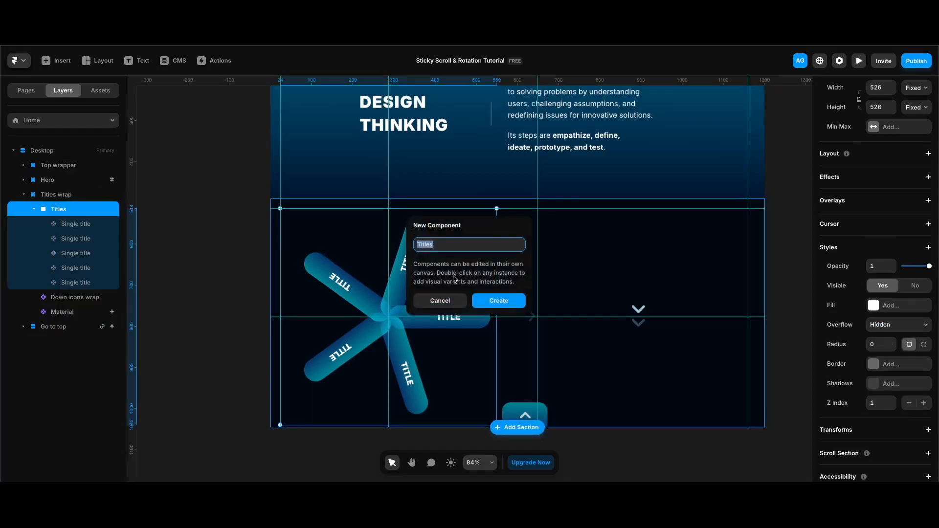
pyautogui.click(495, 306)
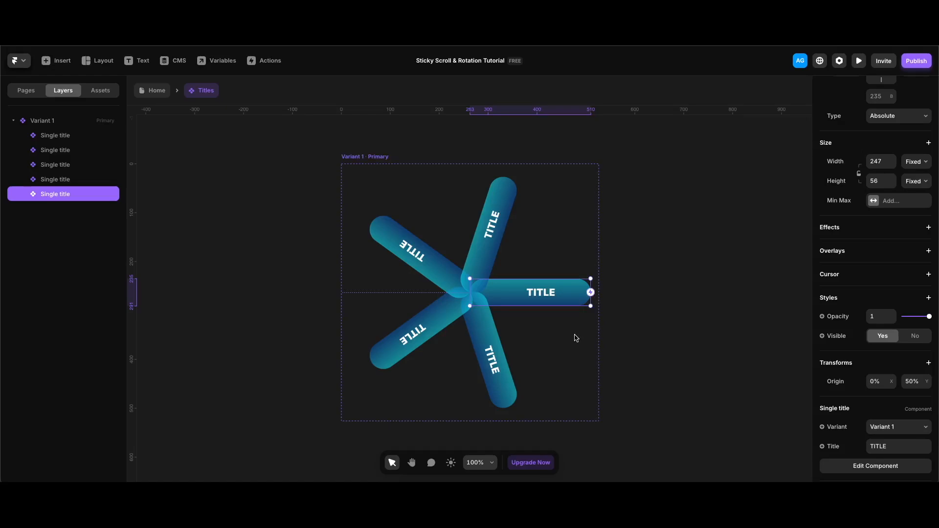
pyautogui.scroll(-1, 881, 386)
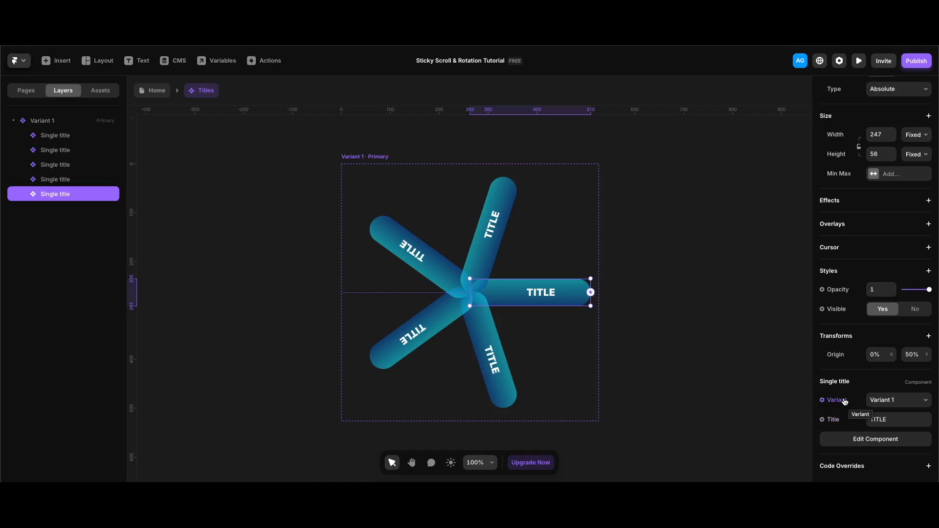
pyautogui.click(845, 401)
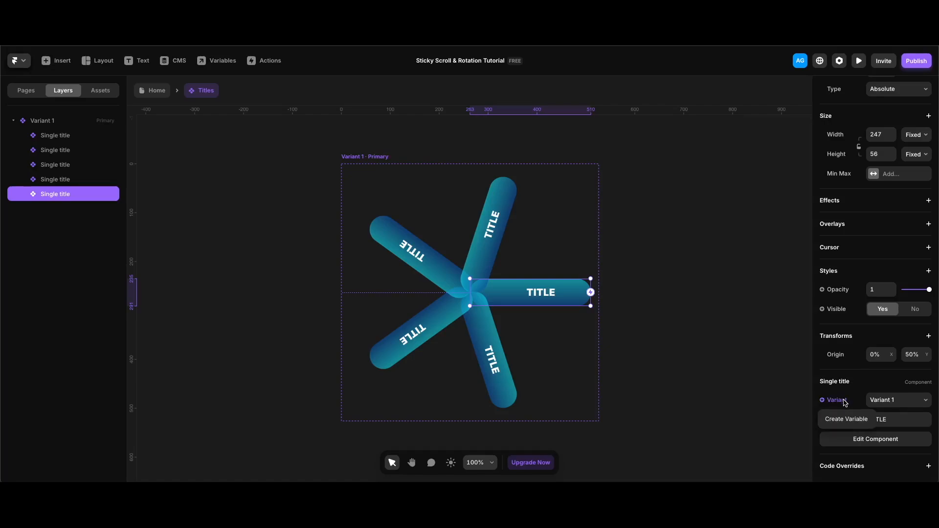
pyautogui.click(845, 418)
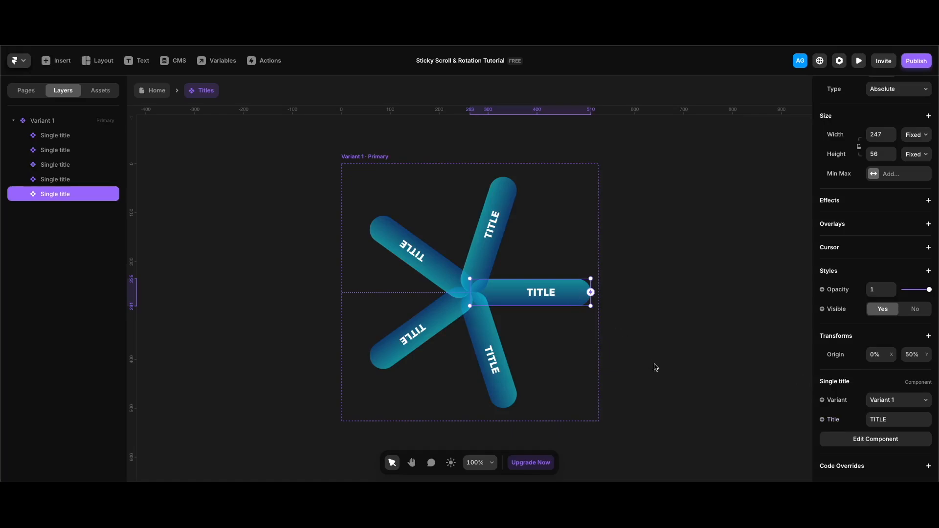
# Create a variable for the horizontal title's text, named Title 1 with the default TITLE 1.
pyautogui.click(834, 420)
pyautogui.click(843, 439)
pyautogui.click(554, 211)
pyautogui.write('1')
pyautogui.click(554, 252)
pyautogui.press('Right')
pyautogui.write('1')
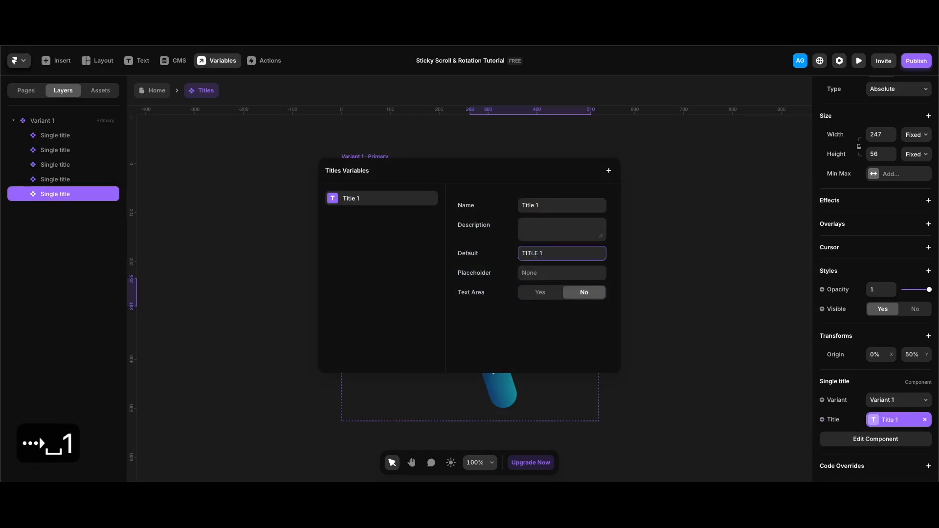
pyautogui.press('Return')
# Create a variable for the 72° title's text, named Title 2 with the default TITLE 2.
pyautogui.click(504, 381)
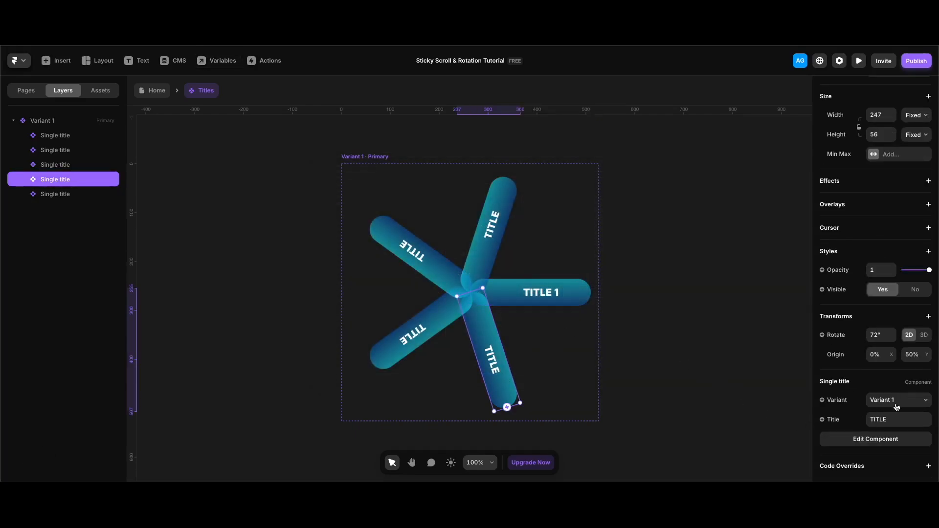
pyautogui.click(833, 420)
pyautogui.click(837, 380)
pyautogui.click(551, 206)
pyautogui.write('2')
pyautogui.click(544, 253)
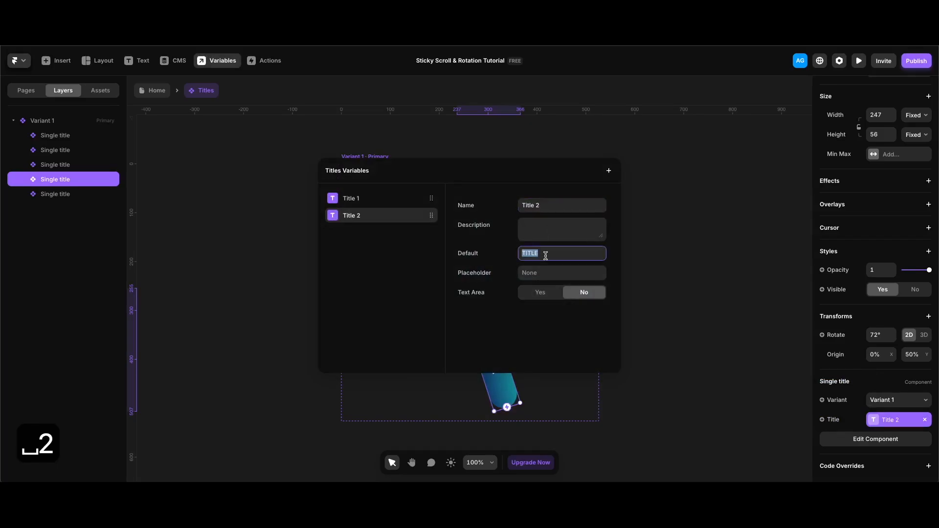
pyautogui.press('BackSpace')
pyautogui.write('2')
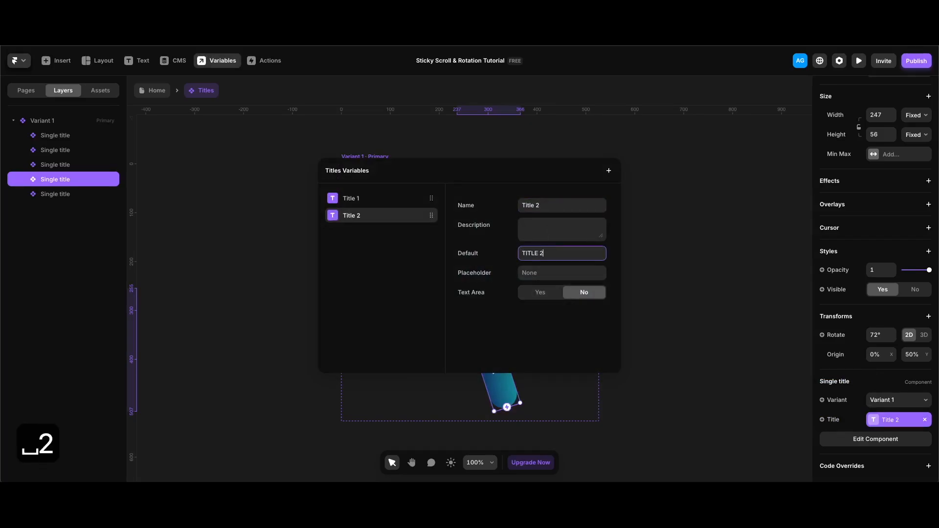
pyautogui.press('Return')
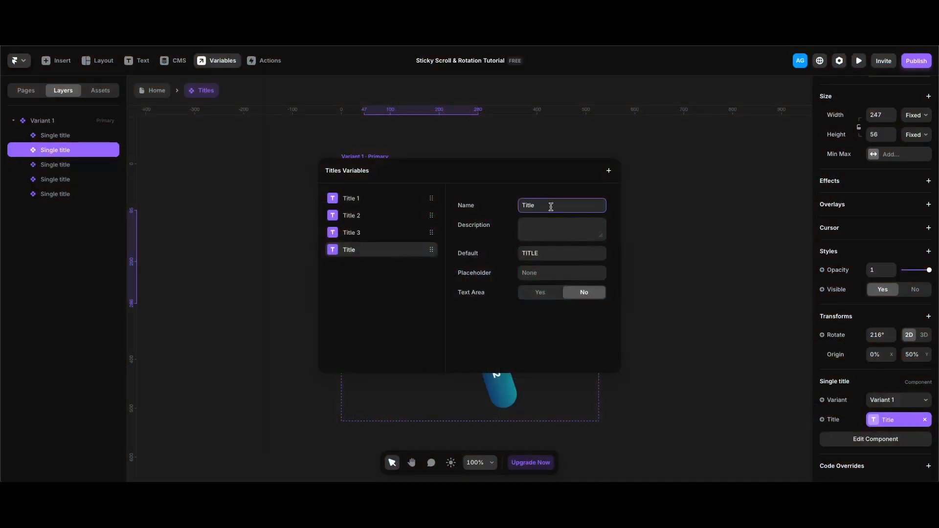
# Create text variables Title 3, Title 4 and Title 5 for the remaining titles, with defaults TITLE 3, TITLE 4 and TITLE 5.
pyautogui.hotkey('ctrl', 'a')
pyautogui.press('Escape')
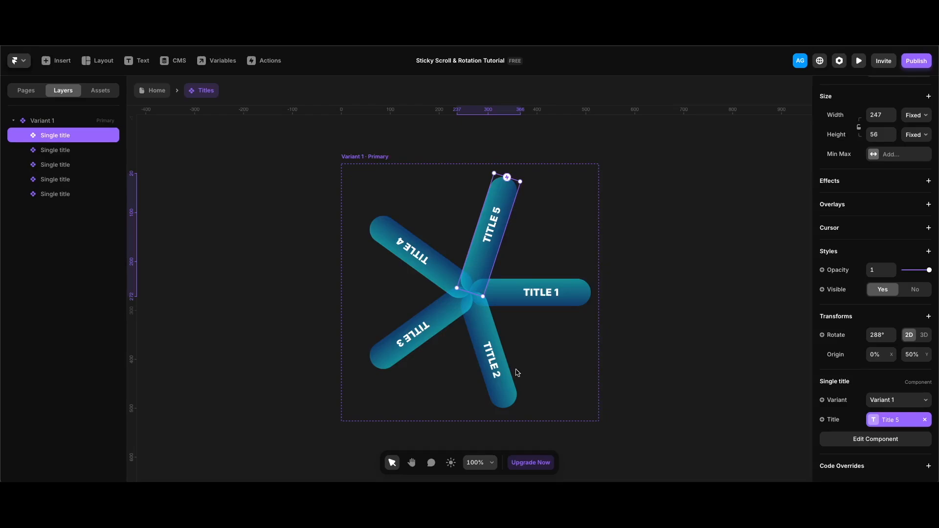
# Switch the instances showing TITLE 2, TITLE 3, TITLE 4 and TITLE 5 to the Inactive variant.
pyautogui.click(503, 392)
pyautogui.keyDown('shift'); pyautogui.click(420, 332); pyautogui.keyUp('shift')
pyautogui.keyDown('shift'); pyautogui.click(414, 252); pyautogui.keyUp('shift')
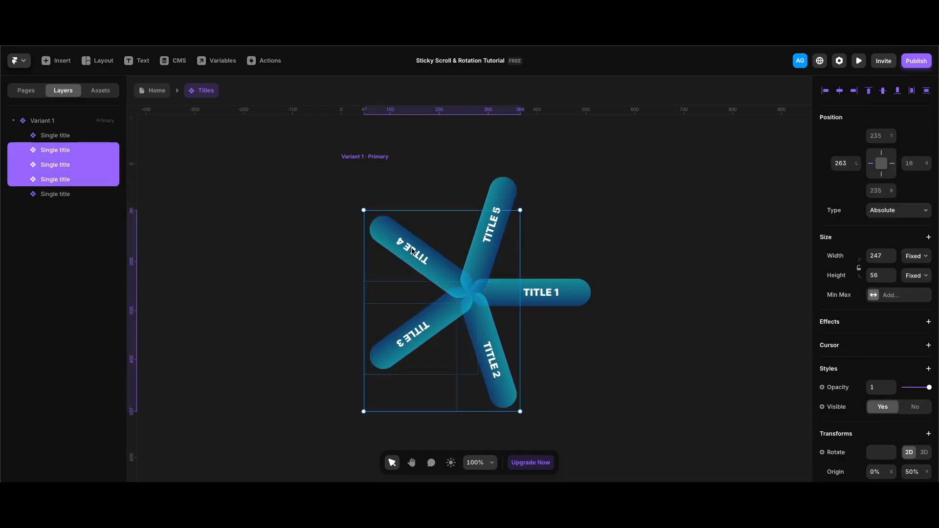
pyautogui.keyDown('shift'); pyautogui.click(494, 225); pyautogui.keyUp('shift')
pyautogui.scroll(-2, 919, 440)
pyautogui.click(897, 420)
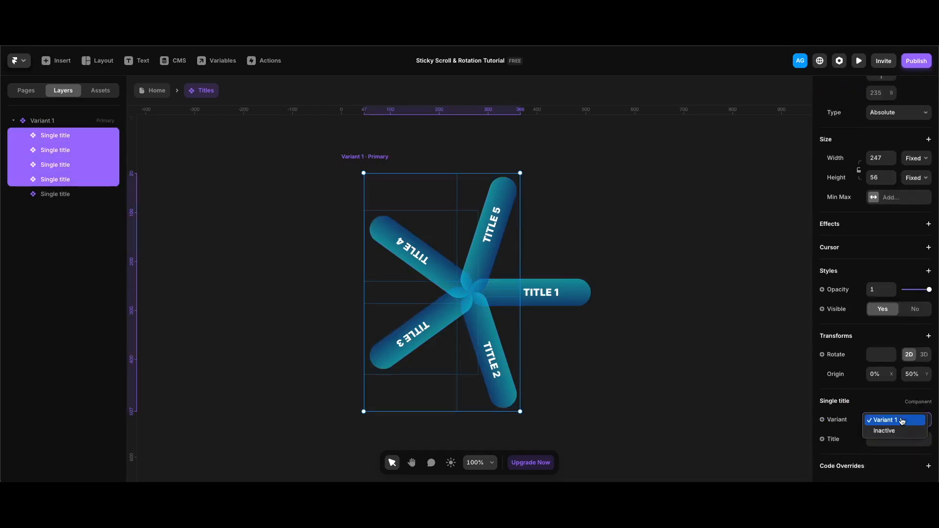
pyautogui.click(894, 431)
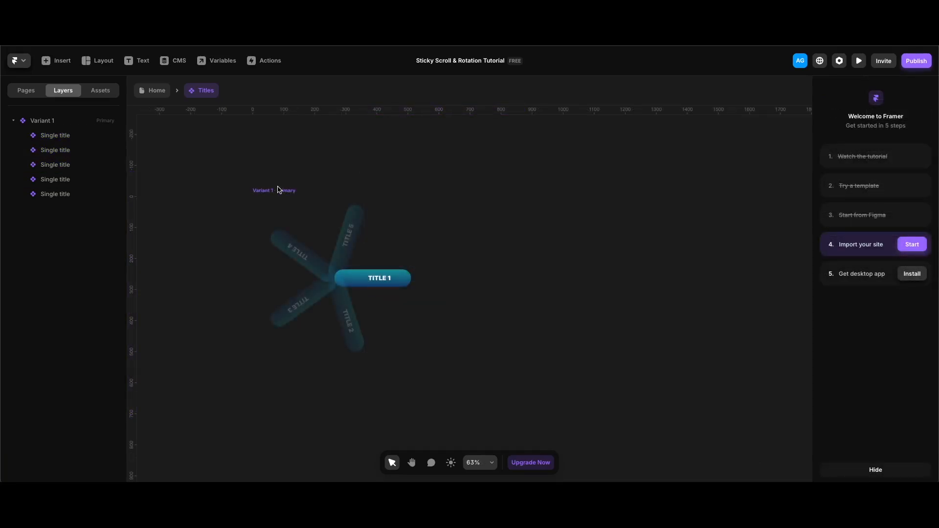
# Add a second variant to the Titles component and set its rotation to -72°.
pyautogui.click(277, 191)
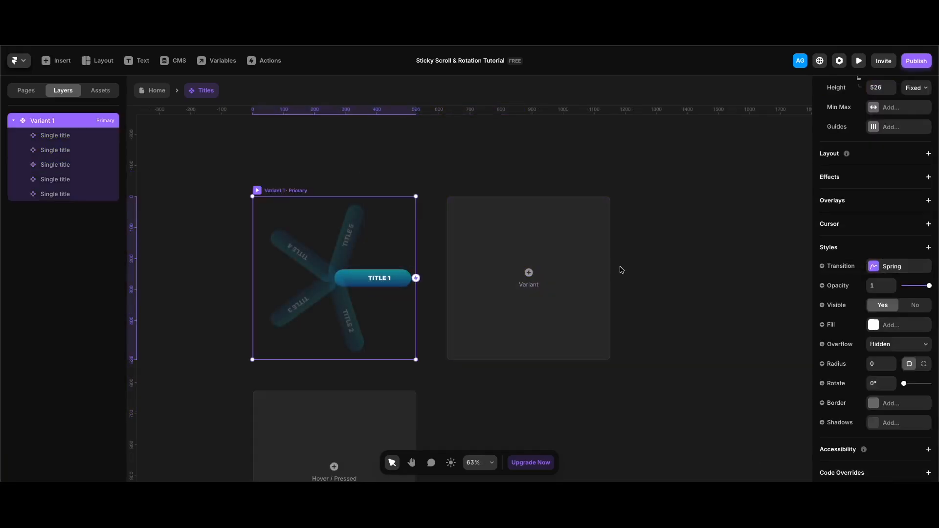
pyautogui.click(576, 307)
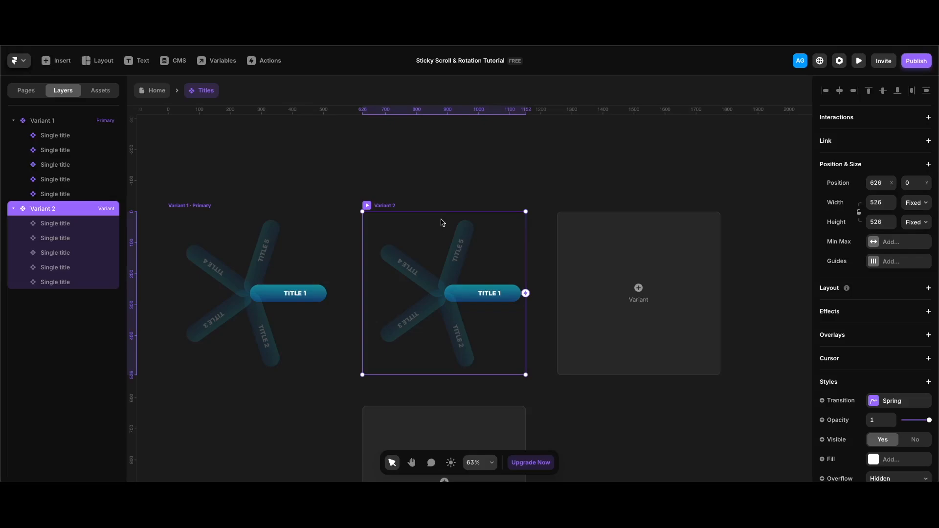
pyautogui.scroll(-3, 860, 378)
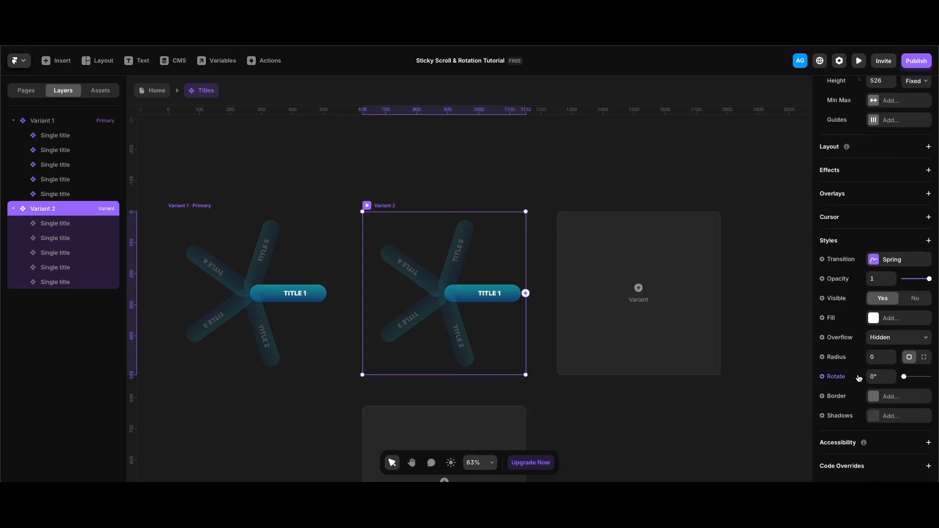
pyautogui.click(880, 377)
pyautogui.write('-72')
pyautogui.press('Return')
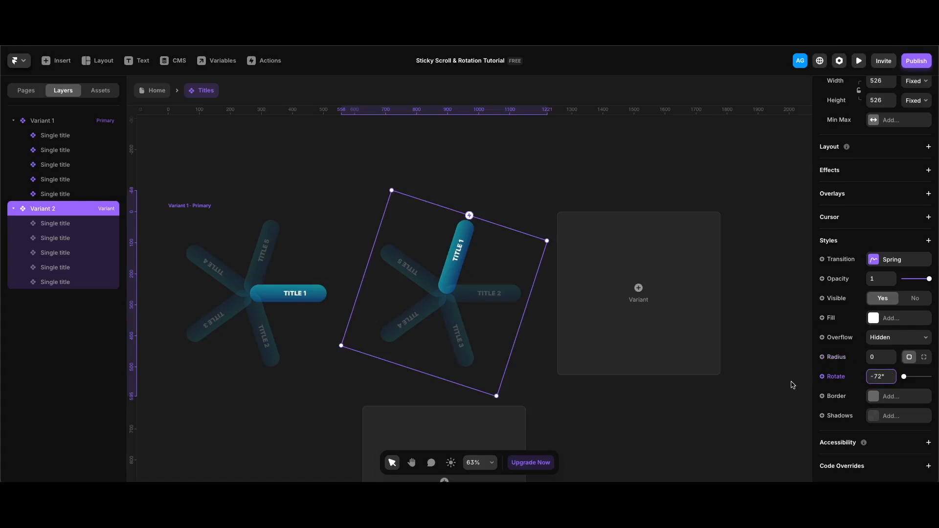
# Switch the TITLE 2 instance in the second variant to Variant 1.
pyautogui.click(520, 315)
pyautogui.click(508, 298)
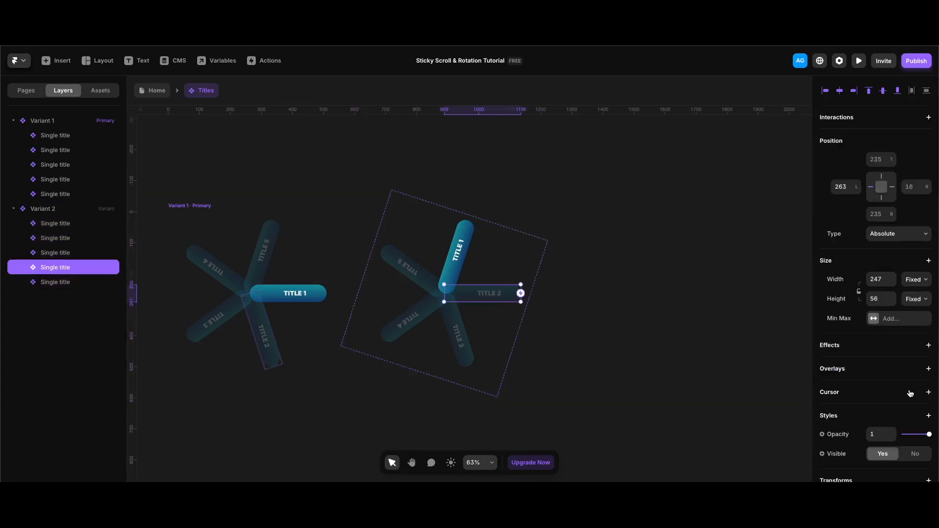
pyautogui.scroll(-3, 880, 387)
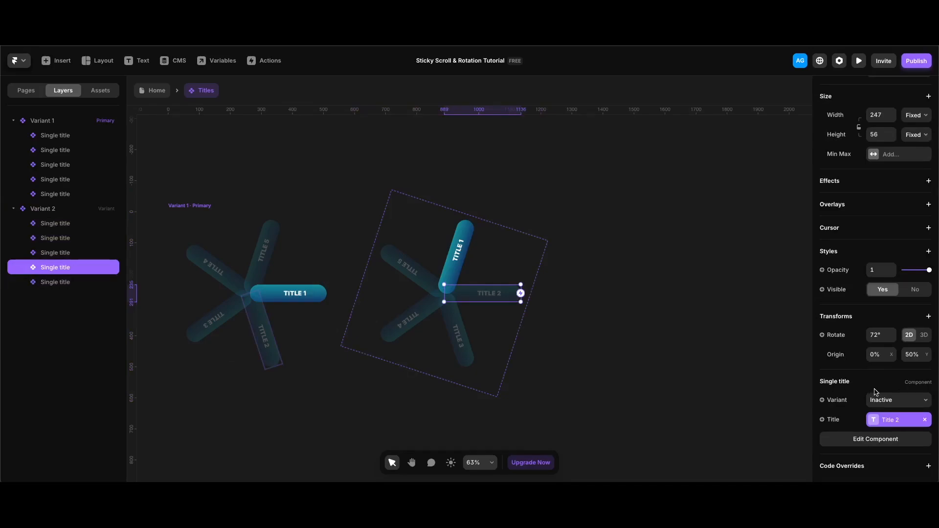
pyautogui.click(891, 401)
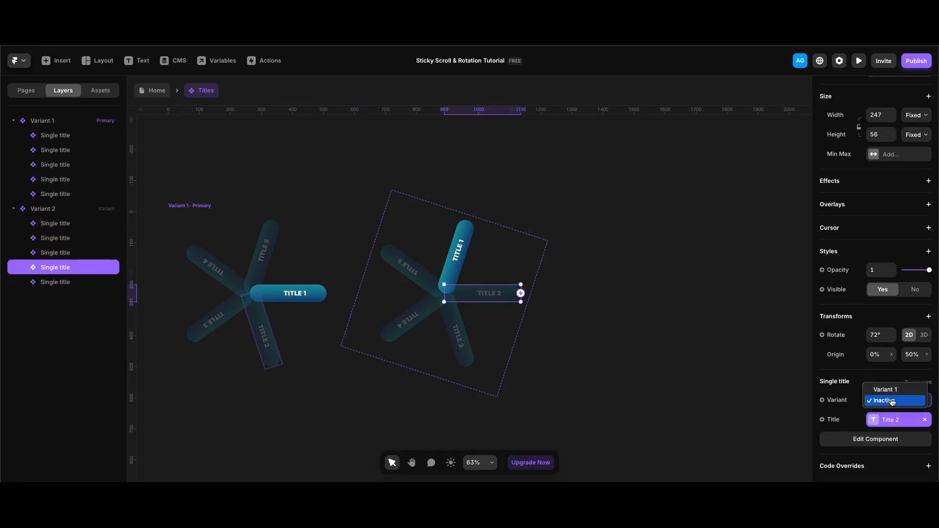
pyautogui.click(888, 390)
# Switch the TITLE 1, TITLE 3, TITLE 4 and TITLE 5 instances in the second variant to Inactive.
pyautogui.moveTo(488, 232); pyautogui.dragTo(413, 263)
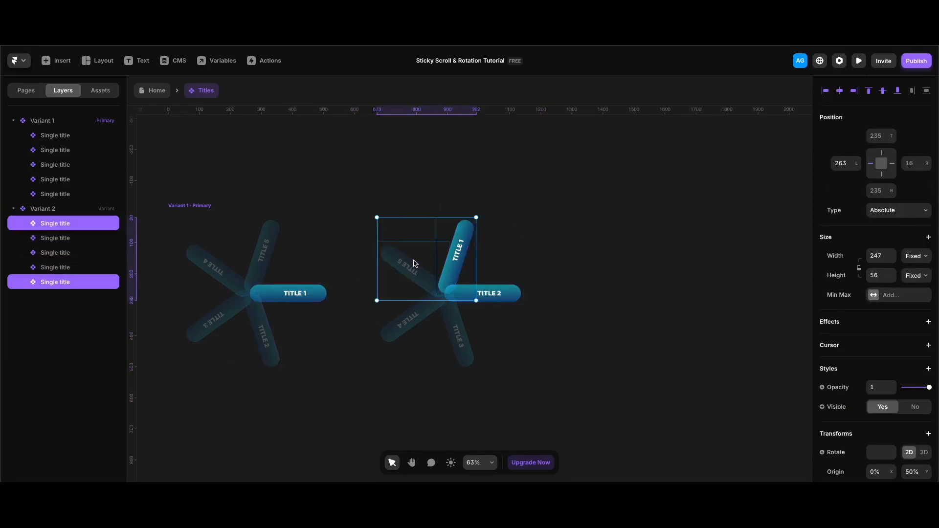
pyautogui.keyDown('shift'); pyautogui.click(399, 320); pyautogui.keyUp('shift')
pyautogui.keyDown('shift'); pyautogui.click(457, 335); pyautogui.keyUp('shift')
pyautogui.hscroll(3, 489, 294)
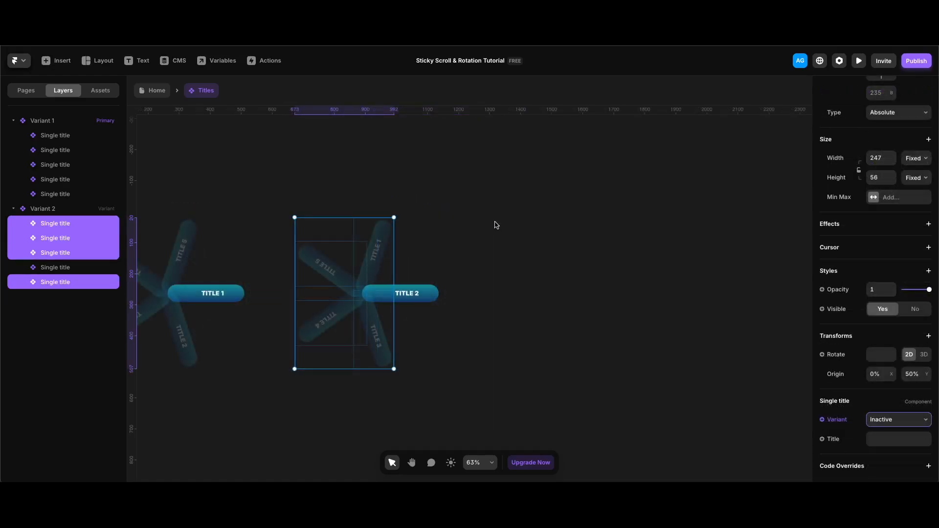
pyautogui.click(496, 225)
# Add a third variant from Variant 2 and set its rotation to -72-72 degrees.
pyautogui.click(335, 210)
pyautogui.click(585, 323)
pyautogui.hscroll(2, 585, 322)
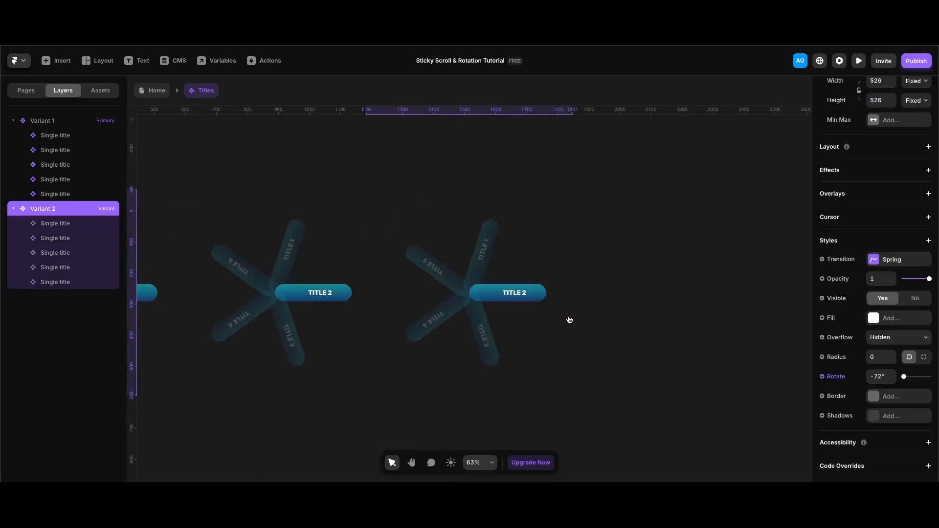
pyautogui.click(570, 320)
pyautogui.click(885, 377)
pyautogui.click(886, 377)
pyautogui.press('BackSpace')
pyautogui.write('-72')
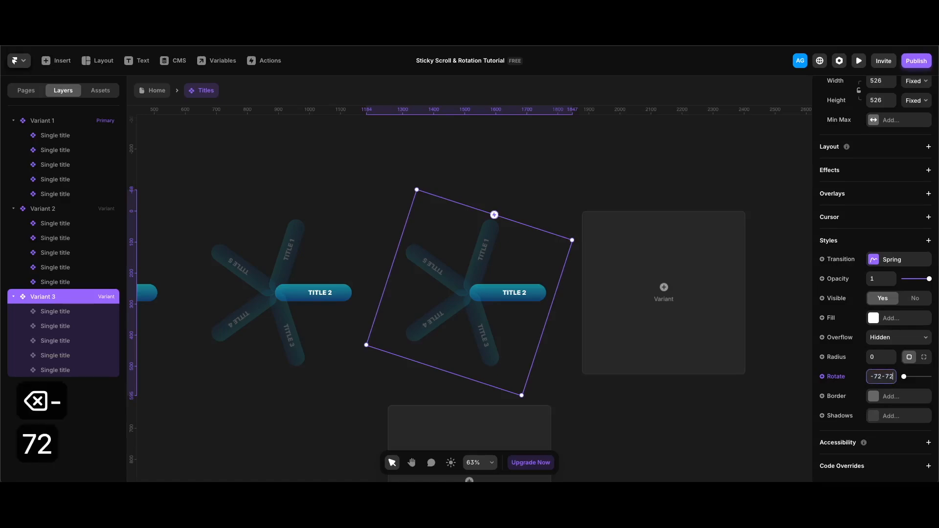
pyautogui.press('Return')
# Switch the TITLE 3 instance in the third variant to Variant 1.
pyautogui.click(518, 293)
pyautogui.scroll(-3, 870, 366)
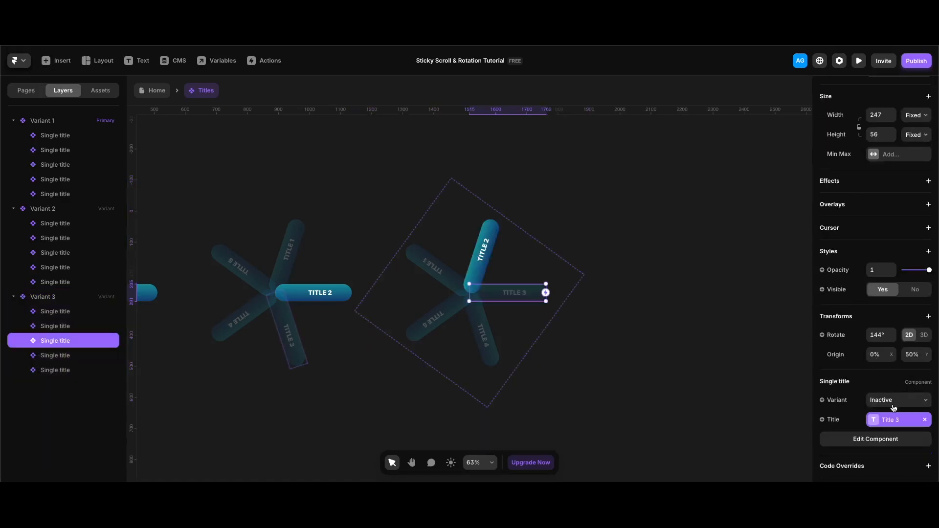
pyautogui.click(896, 400)
pyautogui.click(897, 389)
# Switch the TITLE 1, TITLE 2, TITLE 4 and TITLE 5 instances in the third variant to Inactive.
pyautogui.click(484, 251)
pyautogui.keyDown('shift'); pyautogui.click(432, 267); pyautogui.keyUp('shift')
pyautogui.keyDown('shift'); pyautogui.click(433, 319); pyautogui.keyUp('shift')
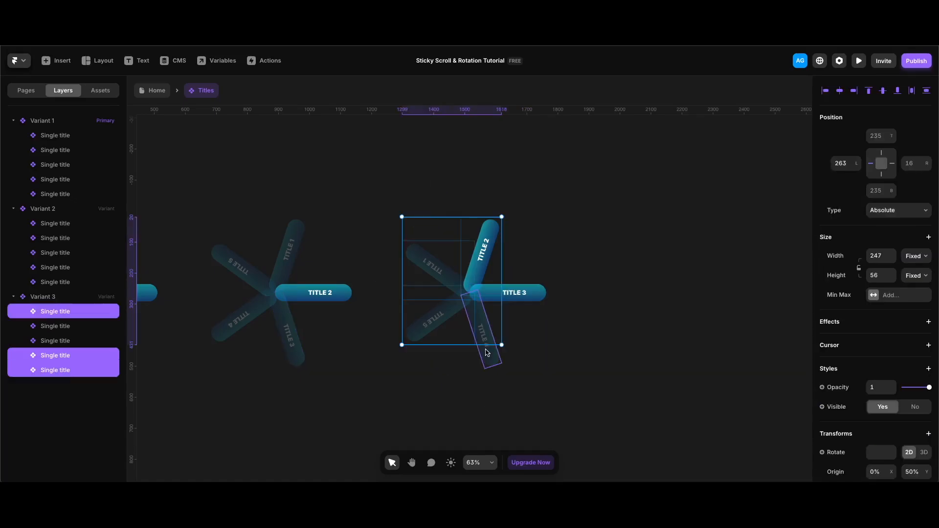
pyautogui.keyDown('shift'); pyautogui.click(486, 352); pyautogui.keyUp('shift')
pyautogui.scroll(-2, 911, 426)
pyautogui.click(897, 419)
pyautogui.click(889, 442)
# Add a fourth variant rotated -216° and switch its TITLE 4 instance to Variant 1.
pyautogui.click(662, 292)
pyautogui.click(891, 377)
pyautogui.write('-216')
pyautogui.press('Return')
pyautogui.click(519, 294)
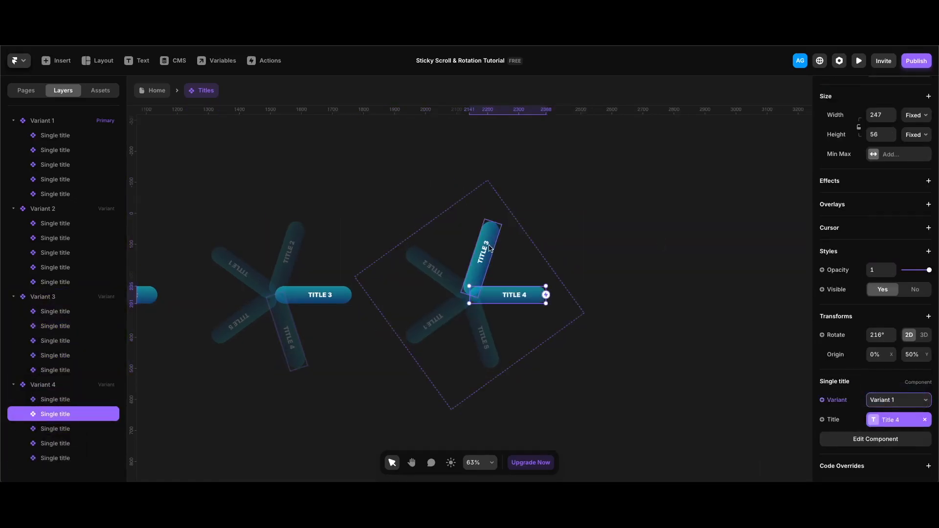
pyautogui.click(484, 252)
pyautogui.press('super+z')
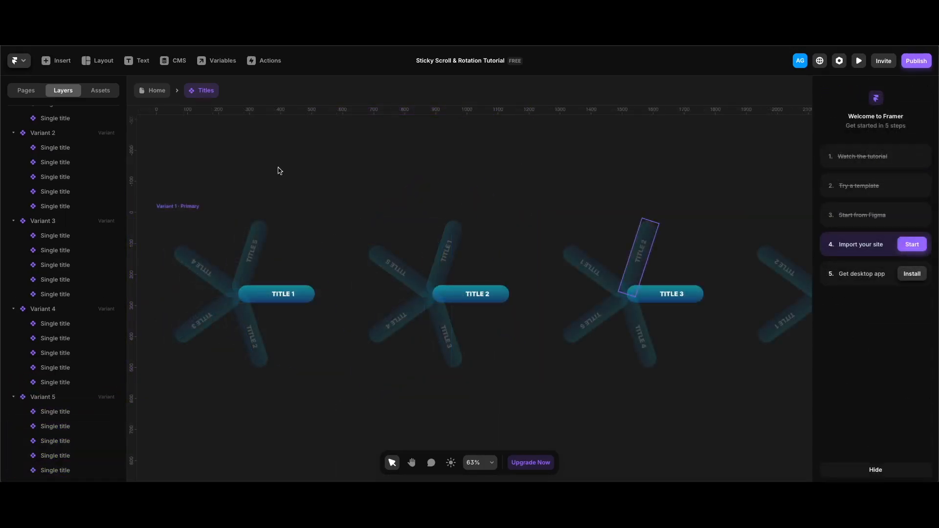
# Leave the Titles component and return to the empty area below the Home page's desktop layout.
pyautogui.doubleClick(347, 151)
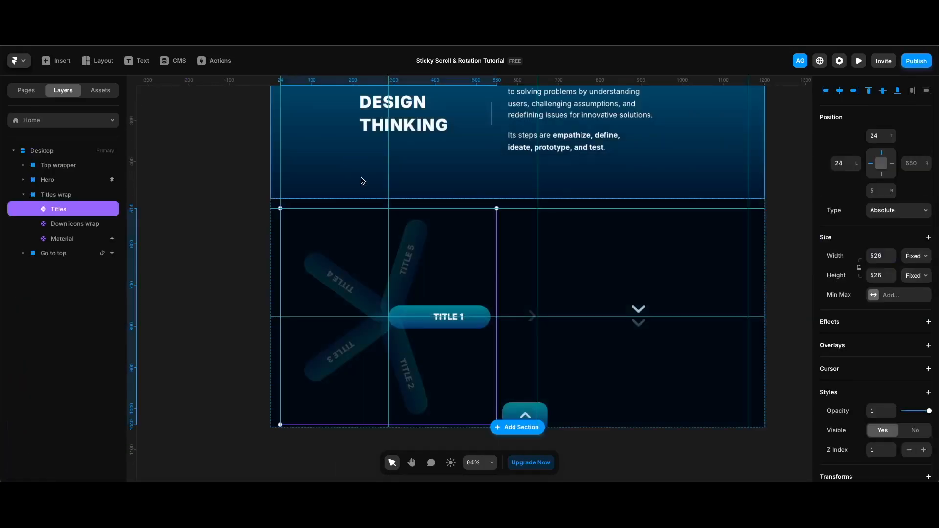
pyautogui.scroll(-5, 467, 340)
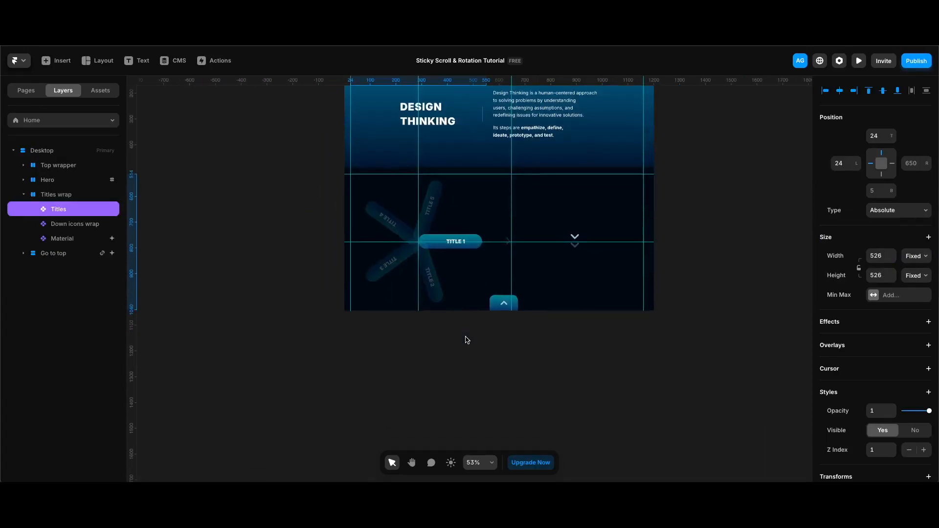
pyautogui.click(444, 364)
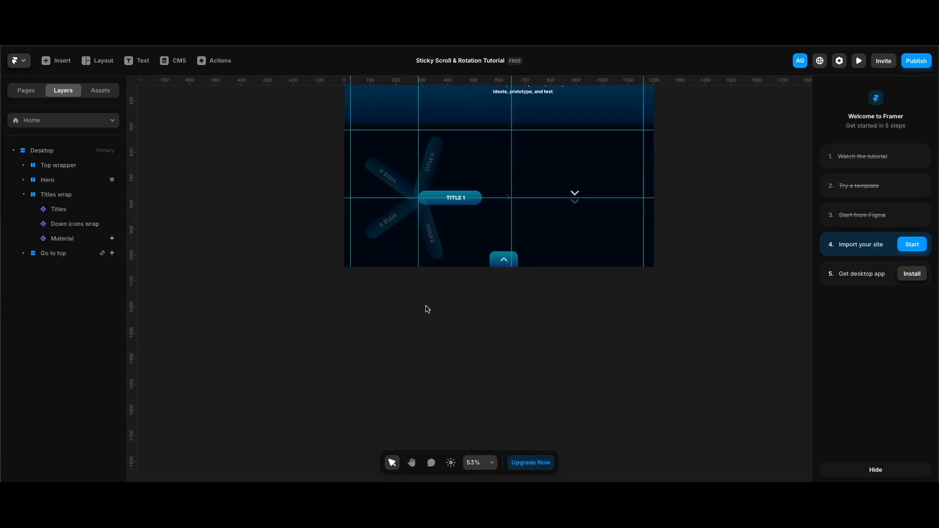
# Draw a frame about 1142 × 425 px and place it in the Desktop stack directly after Titles wrap.
pyautogui.press('f')
pyautogui.moveTo(352, 282)
pyautogui.mouseDown()
pyautogui.moveTo(629, 363)
pyautogui.moveTo(646, 393)
pyautogui.mouseUp()
pyautogui.moveTo(491, 338); pyautogui.dragTo(487, 257)
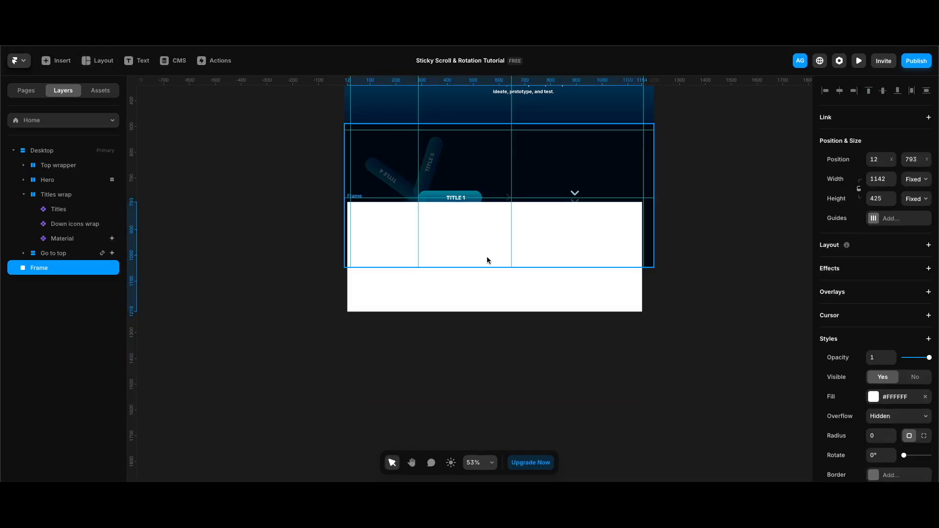
pyautogui.moveTo(87, 210); pyautogui.dragTo(87, 197)
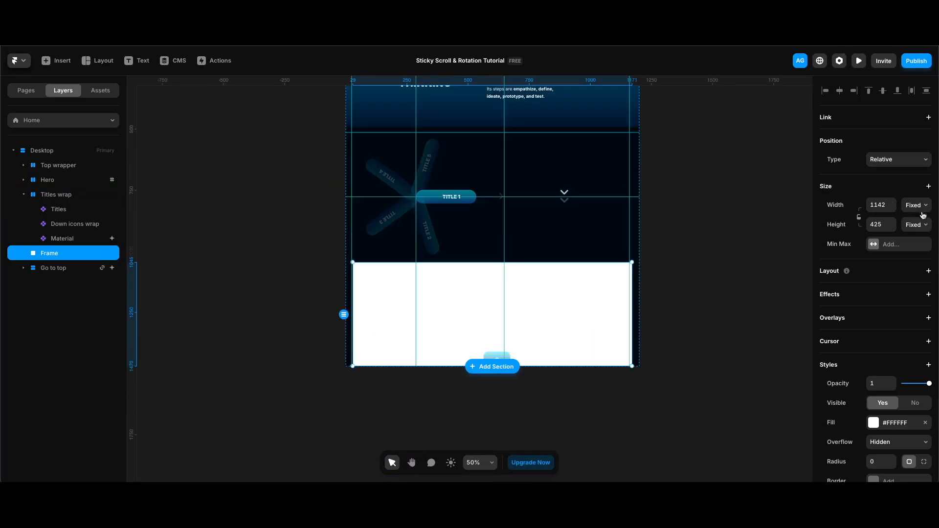
# Set the new frame's width to Fill and its height to 600.
pyautogui.click(922, 209)
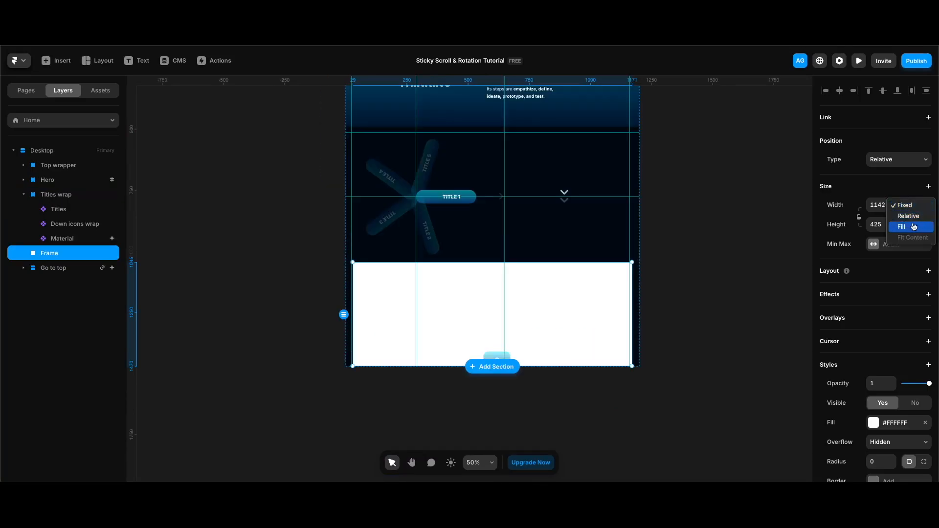
pyautogui.click(910, 226)
pyautogui.click(885, 226)
pyautogui.write('600')
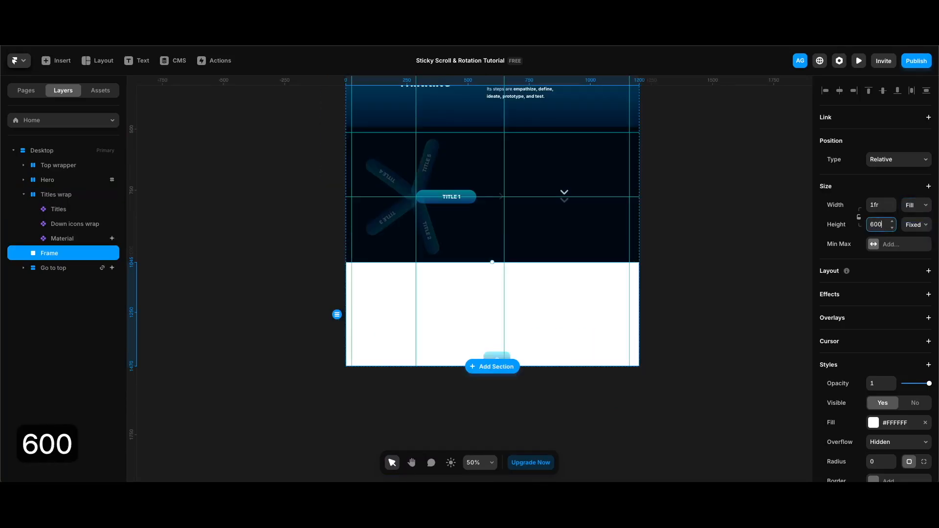
pyautogui.press('Return')
# Remove the frame's white fill and rename the frame as Section.
pyautogui.scroll(-3, 920, 264)
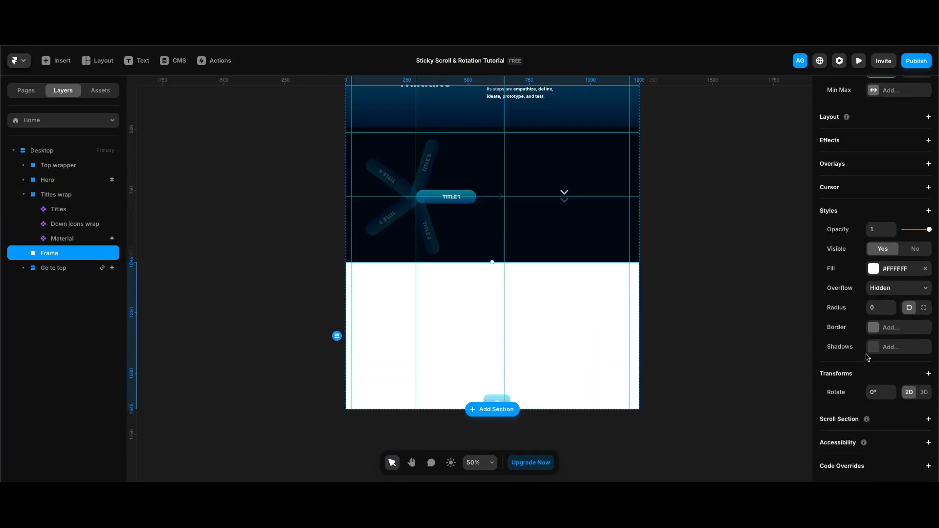
pyautogui.click(925, 269)
pyautogui.doubleClick(51, 253)
pyautogui.write('Sec')
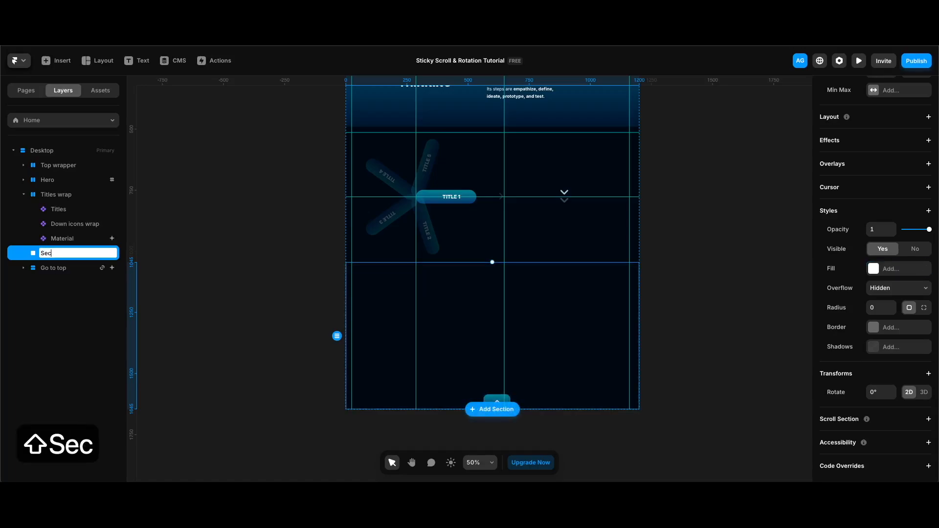
pyautogui.write('tion')
pyautogui.press('Return')
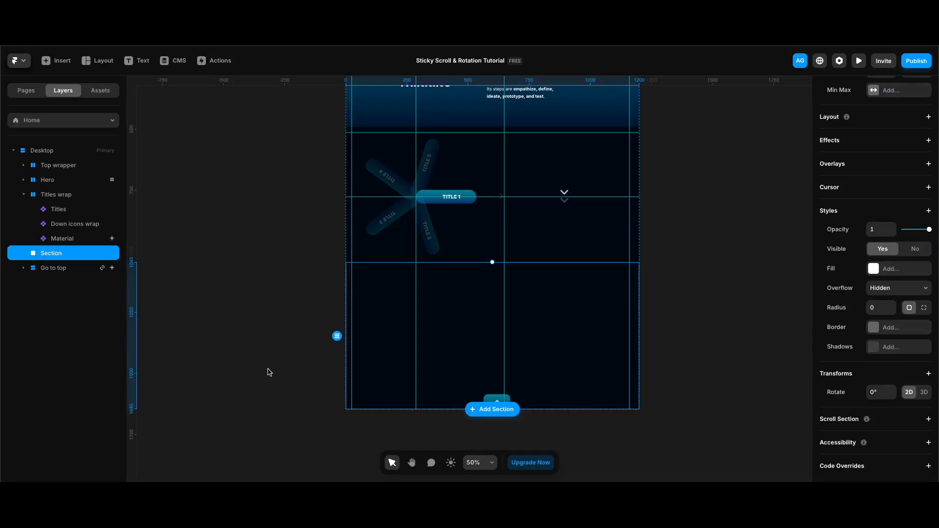
# Draw a frame about 586 × 332 px inside Section, name it Text wrap and clear its fill.
pyautogui.press('f')
pyautogui.moveTo(432, 303); pyautogui.dragTo(576, 385)
pyautogui.doubleClick(54, 268)
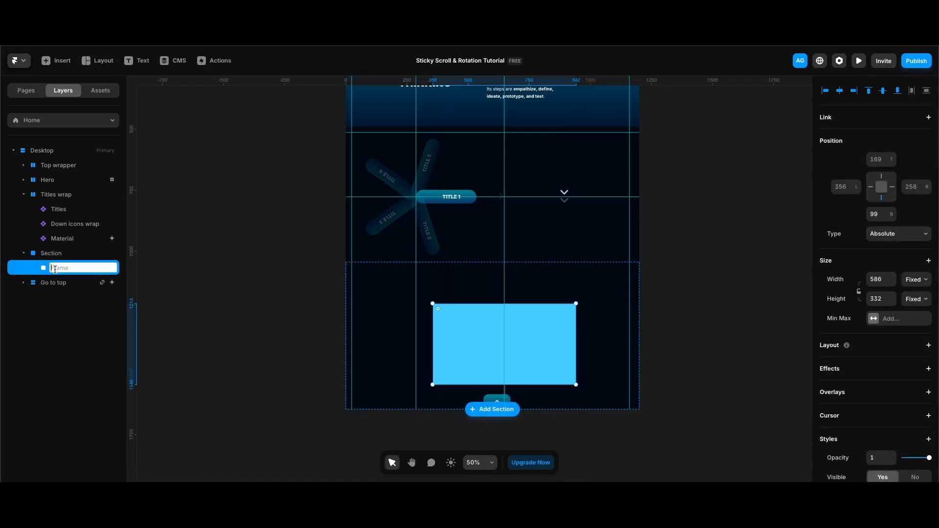
pyautogui.write('Text wrap')
pyautogui.press('Return')
pyautogui.scroll(-5, 876, 294)
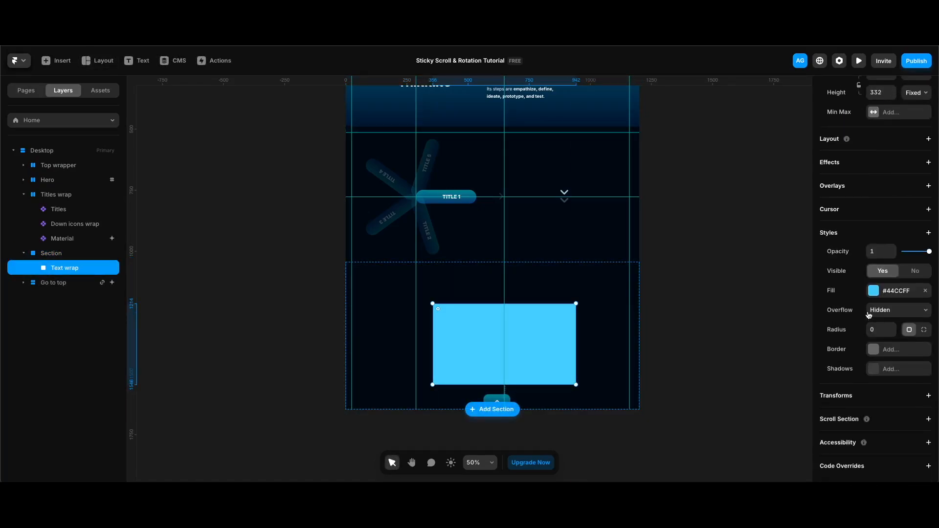
pyautogui.click(907, 294)
# Add a text layer with the Body style inside Text wrap and paste in the "This step involves immersing yourself" description.
pyautogui.press('t')
pyautogui.click(481, 345)
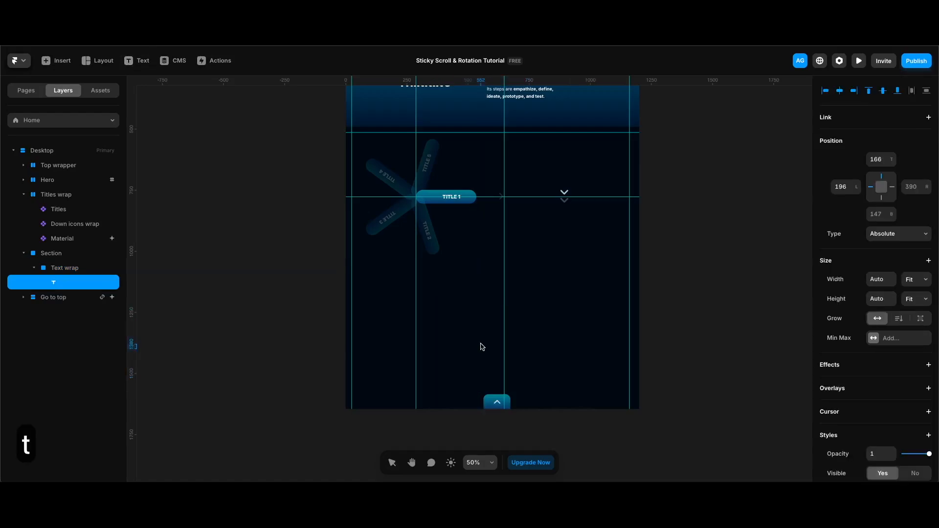
pyautogui.press('Escape')
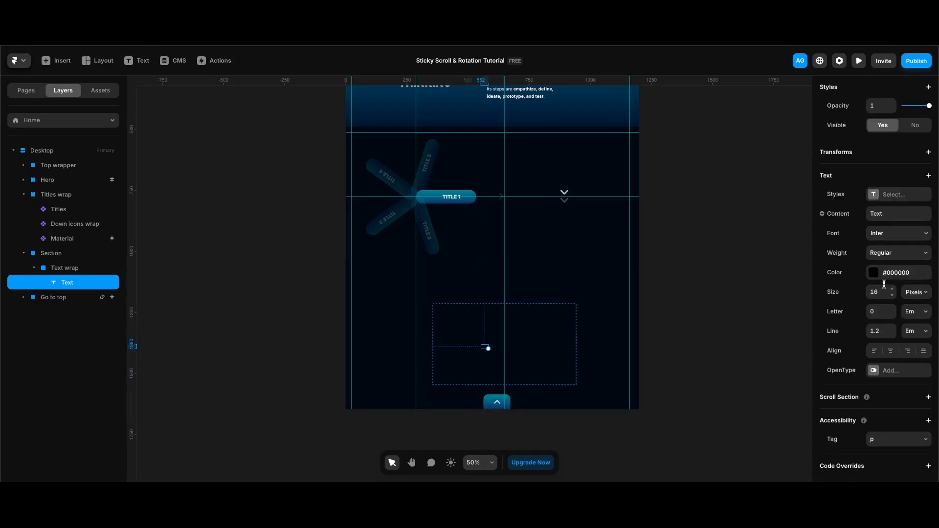
pyautogui.click(896, 195)
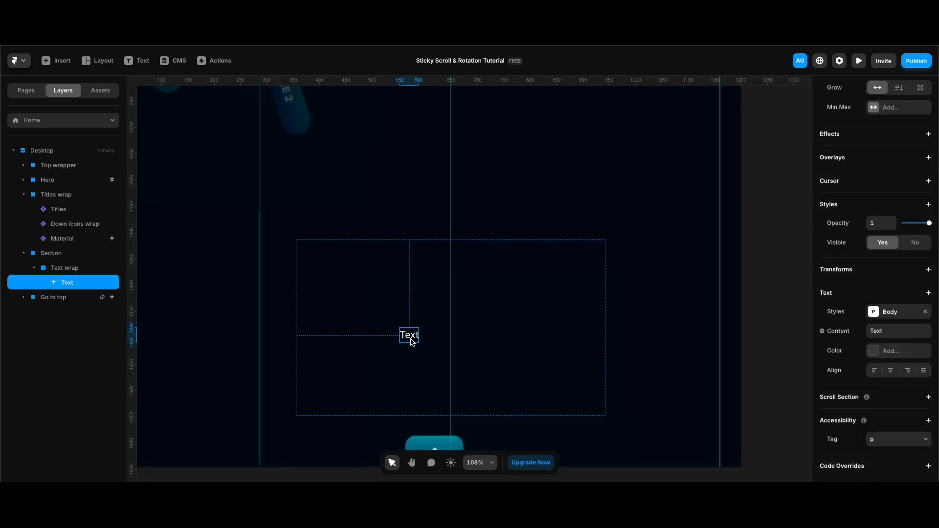
pyautogui.doubleClick(411, 339)
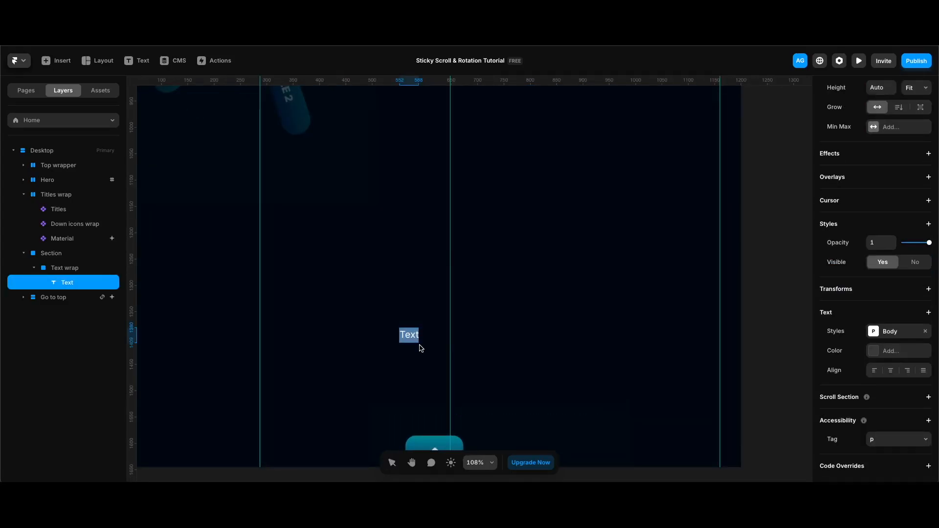
pyautogui.press('super+v')
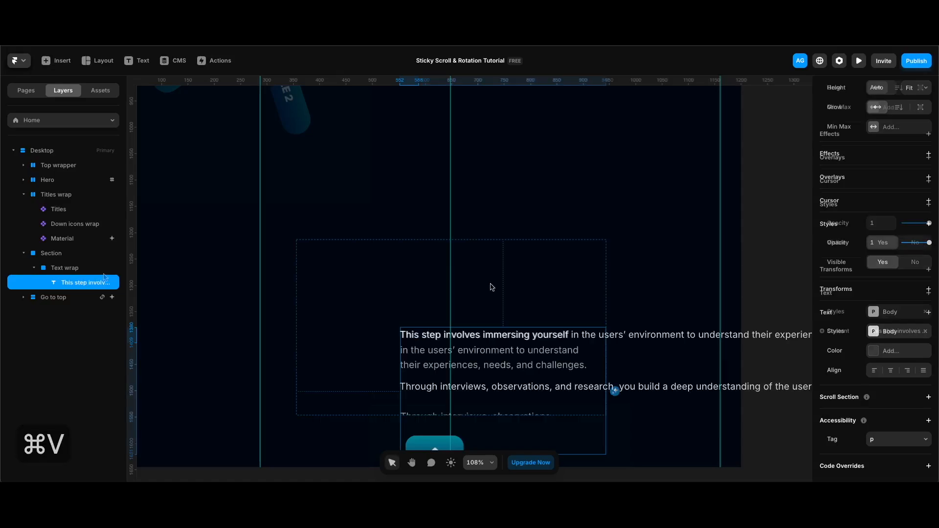
# Set the Text wrap frame's width to 330 and its height to Fit Content.
pyautogui.click(89, 272)
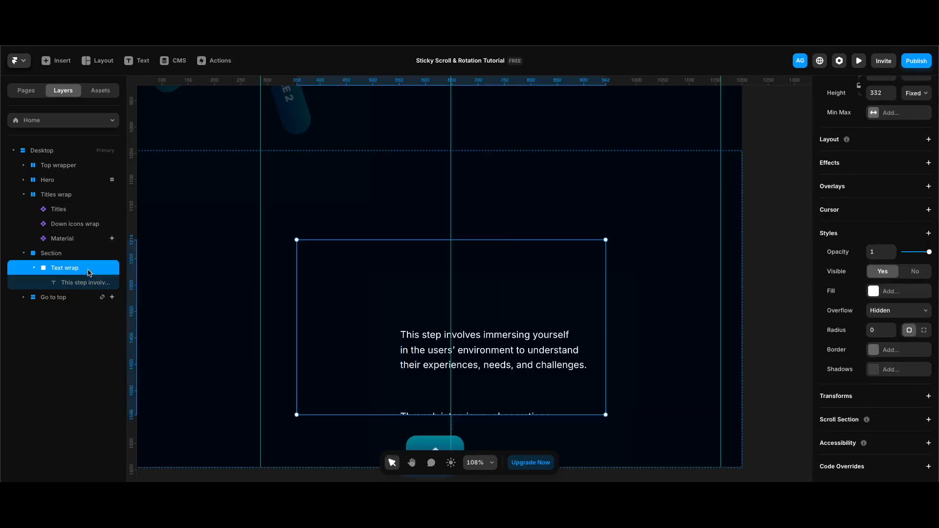
pyautogui.scroll(5, 883, 209)
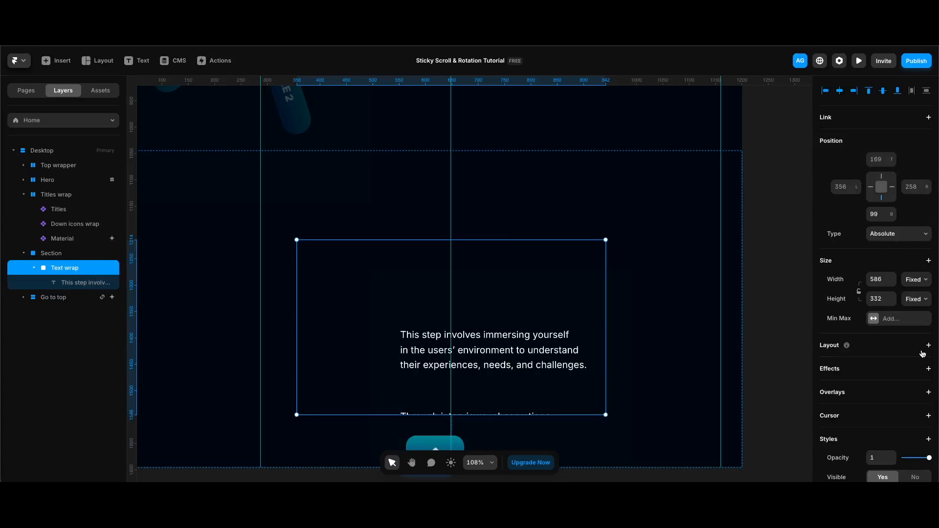
pyautogui.click(880, 280)
pyautogui.write('330')
pyautogui.press('Return')
pyautogui.click(916, 298)
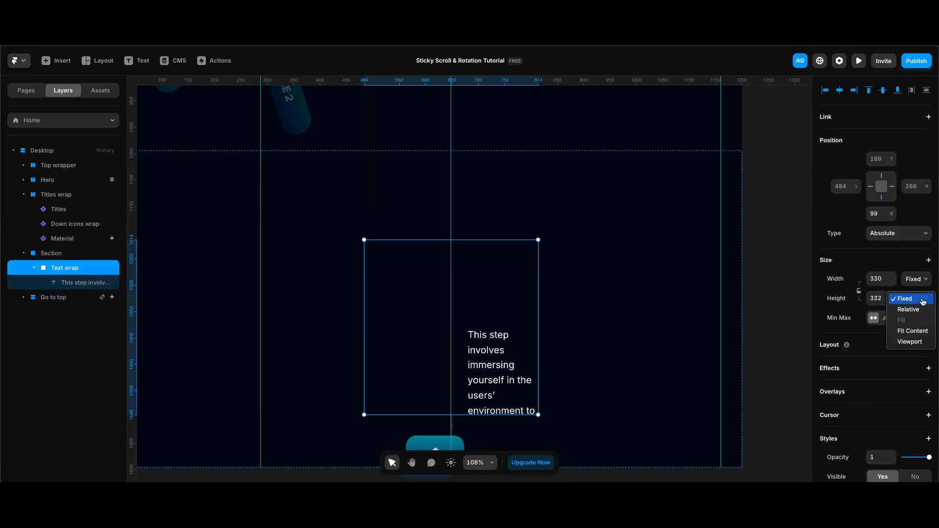
pyautogui.click(921, 332)
# Set the distribution of the Text wrap stack to Start.
pyautogui.scroll(-3, 850, 361)
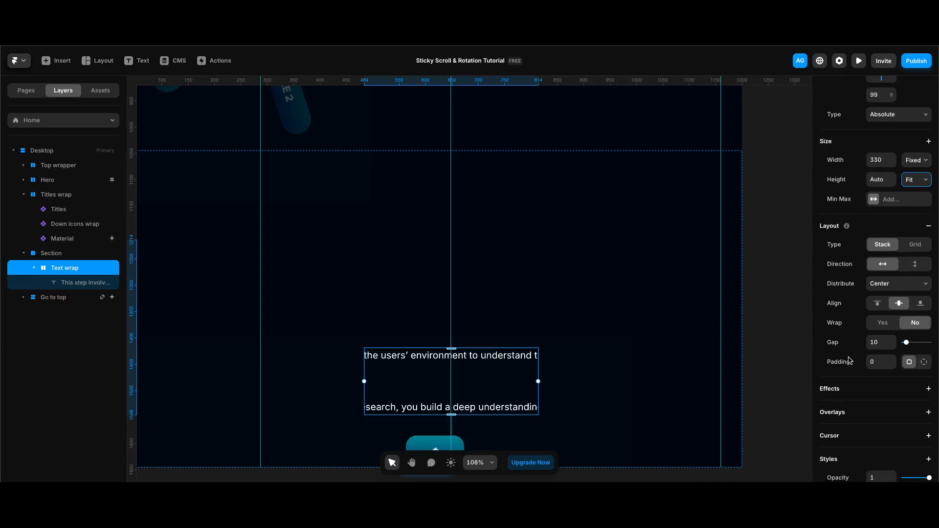
pyautogui.click(891, 284)
pyautogui.click(890, 277)
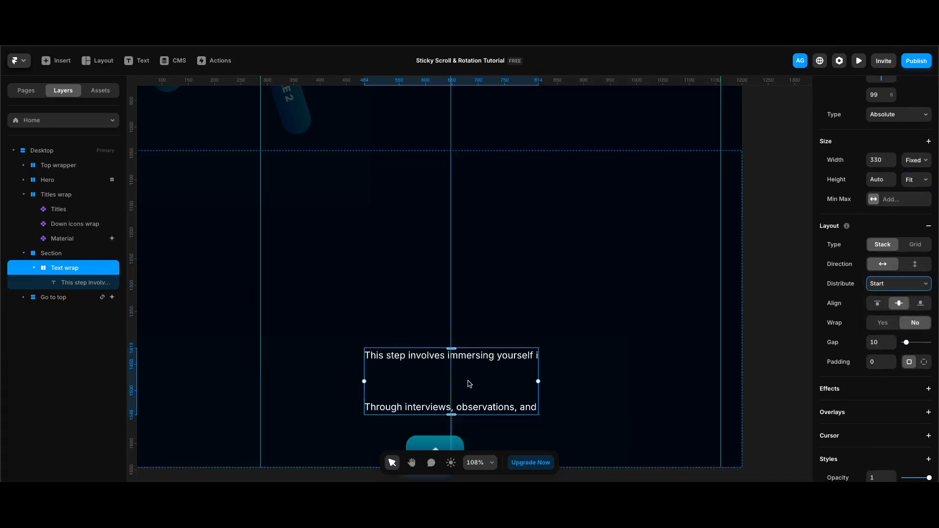
# Set the width of the description text layer inside Text wrap to Fill.
pyautogui.click(85, 284)
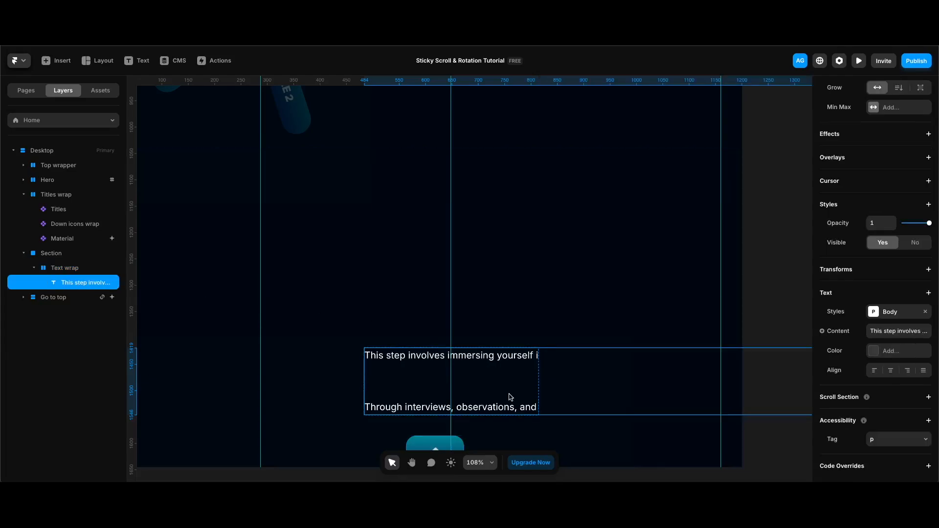
pyautogui.scroll(3, 870, 273)
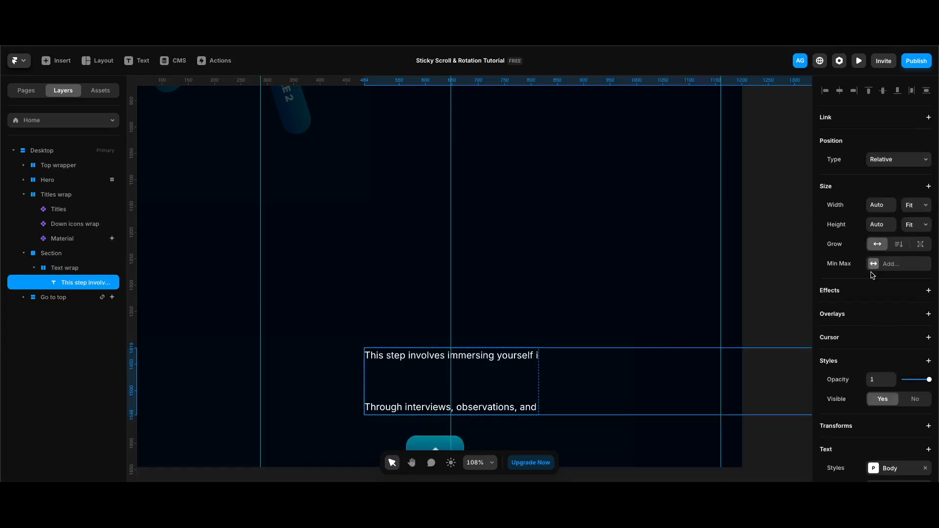
pyautogui.click(922, 206)
pyautogui.click(903, 194)
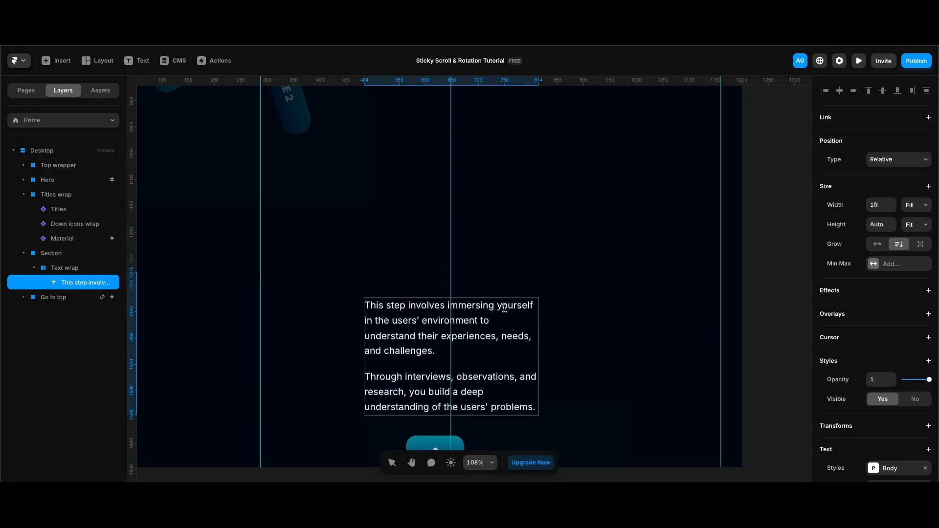
pyautogui.press('Escape')
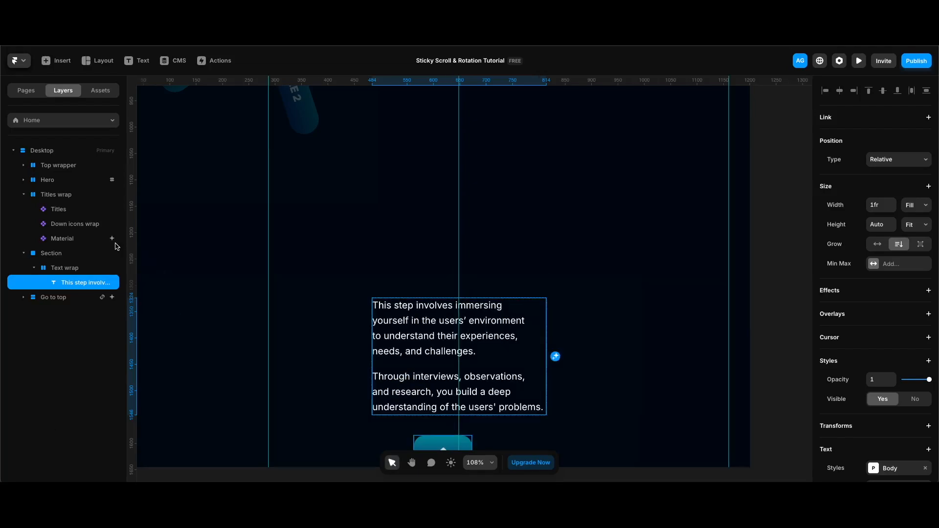
# Add a stack layout to the Section frame and distribute its content to End.
pyautogui.click(74, 254)
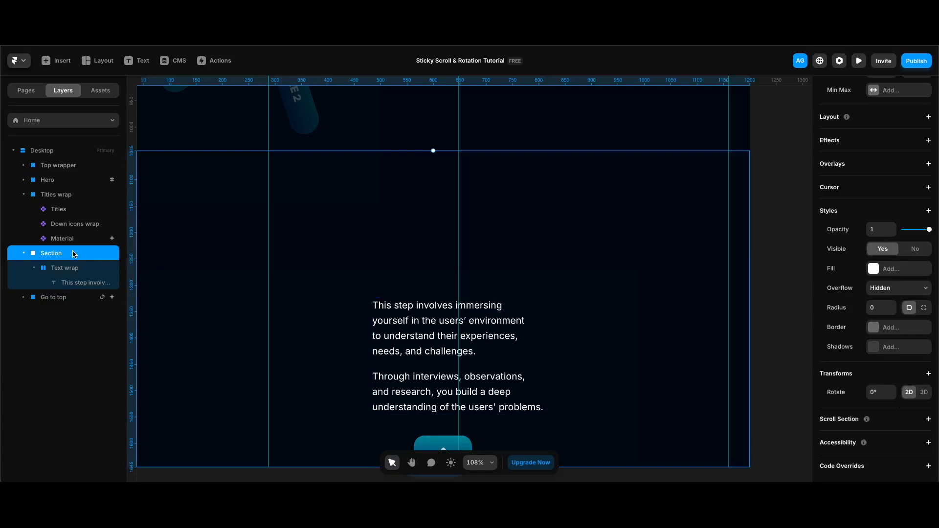
pyautogui.scroll(4, 873, 356)
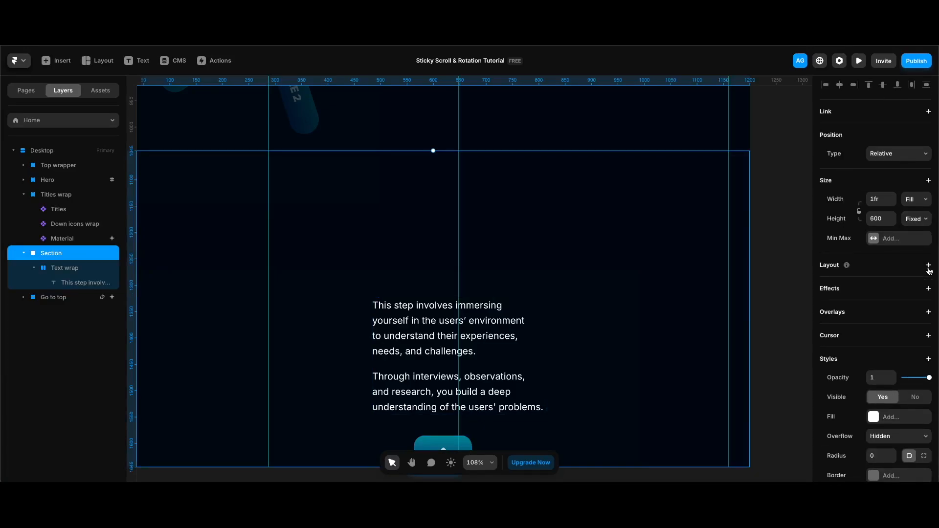
pyautogui.click(929, 266)
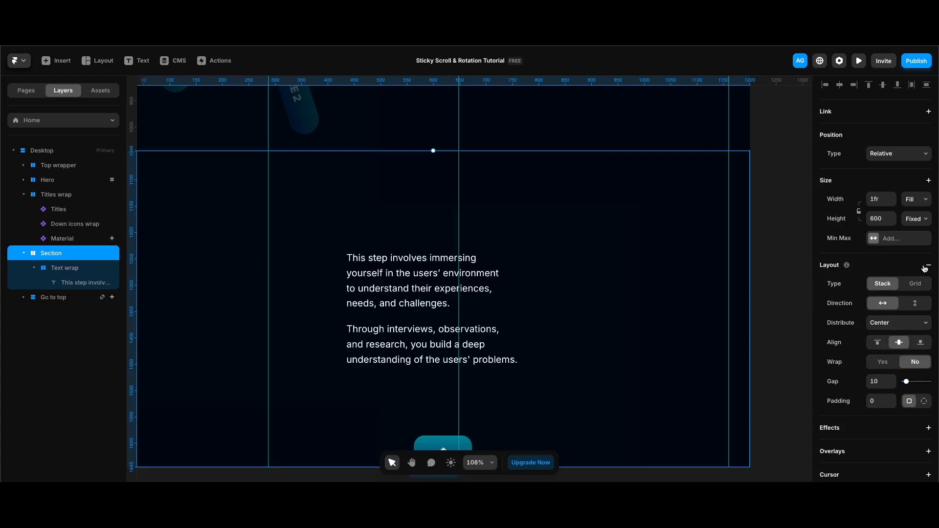
pyautogui.click(906, 325)
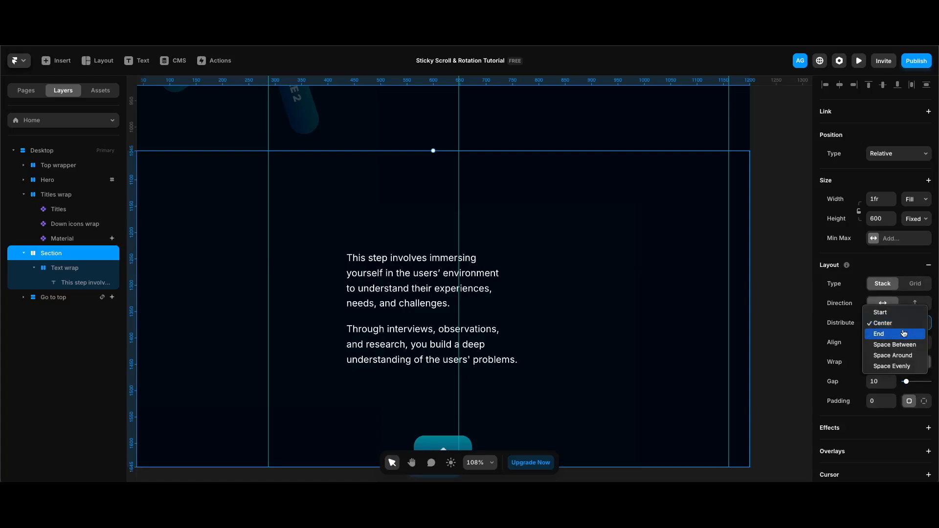
pyautogui.click(903, 334)
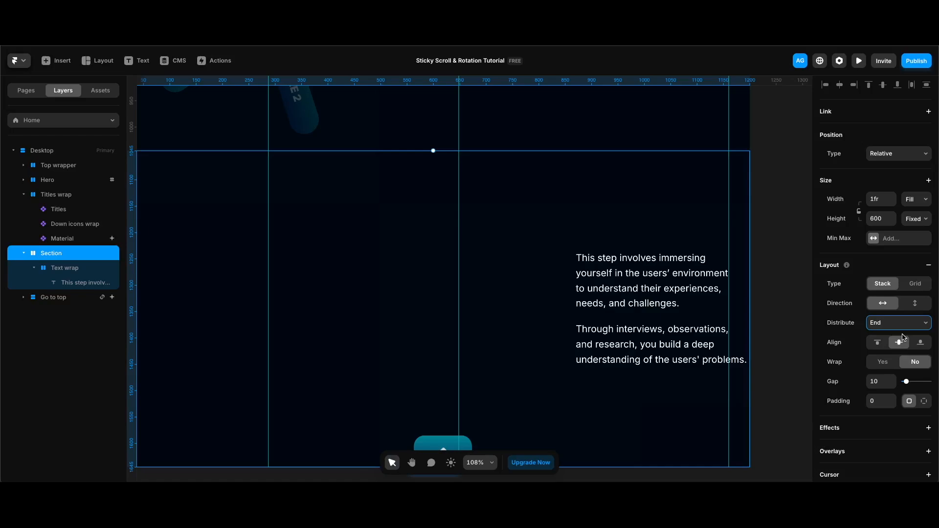
# Give the Section frame individual side padding with 100 on the right side.
pyautogui.click(924, 401)
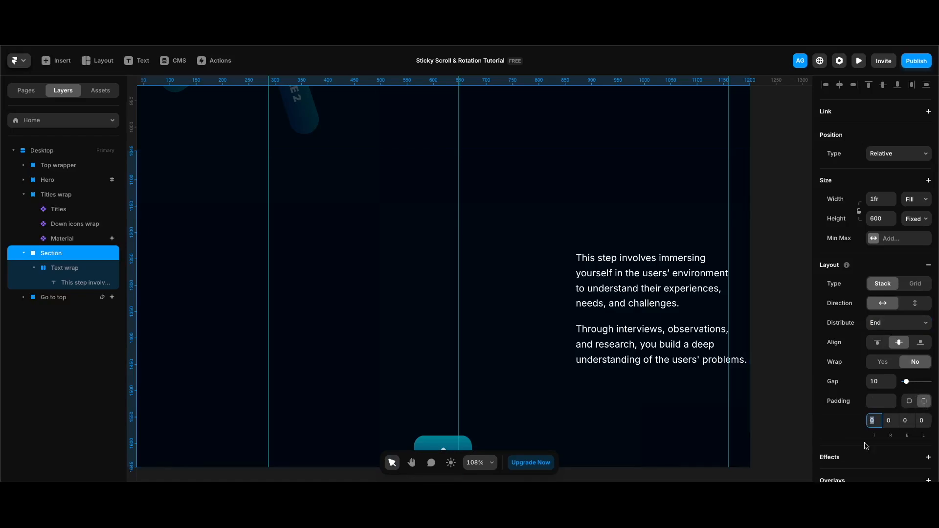
pyautogui.click(892, 421)
pyautogui.write('100')
pyautogui.press('Return')
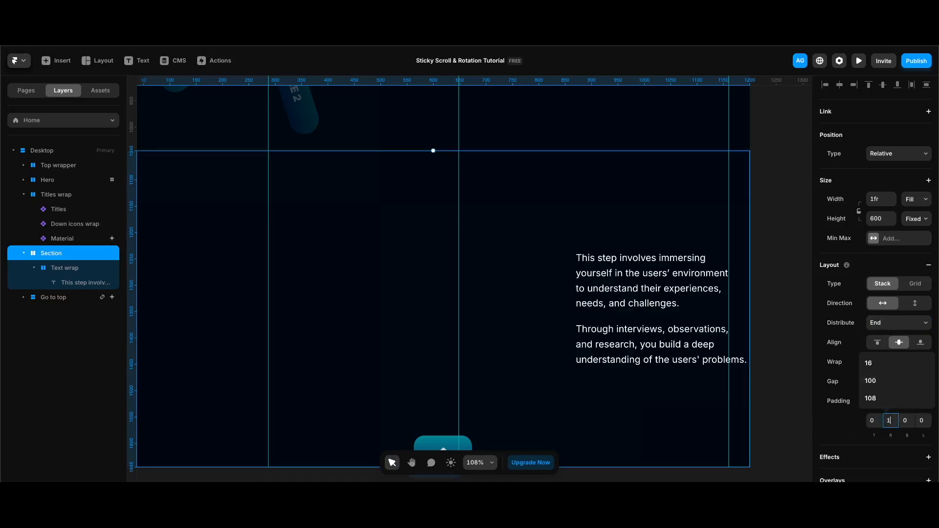
# Convert the Section frame into a component named Section.
pyautogui.rightClick(83, 254)
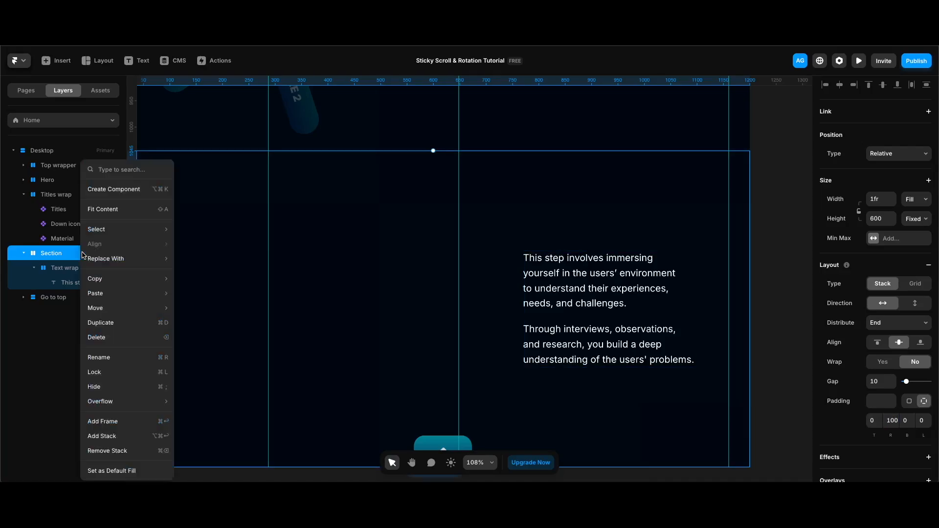
pyautogui.click(125, 189)
pyautogui.press('Return')
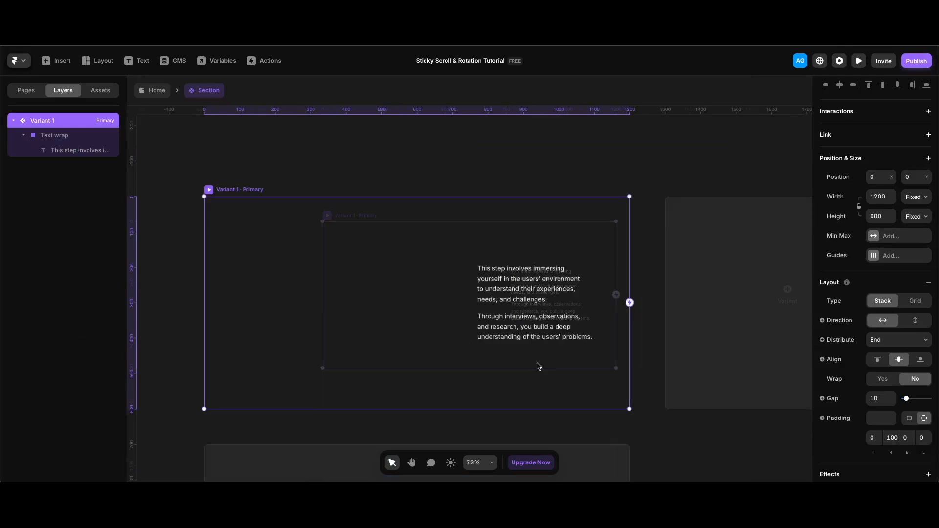
# Create a Formatted Text variable for the content of the description text in the Section component.
pyautogui.click(536, 320)
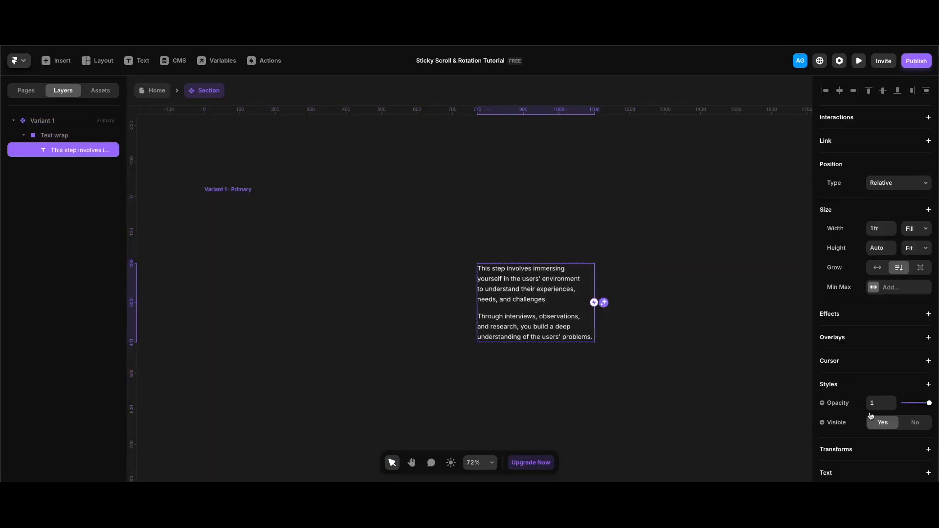
pyautogui.scroll(-5, 863, 416)
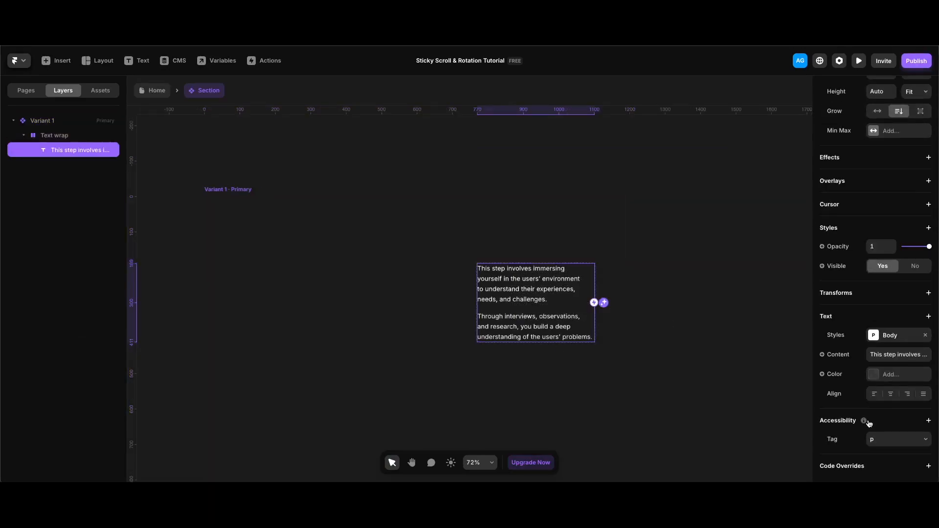
pyautogui.click(846, 357)
pyautogui.moveTo(841, 375)
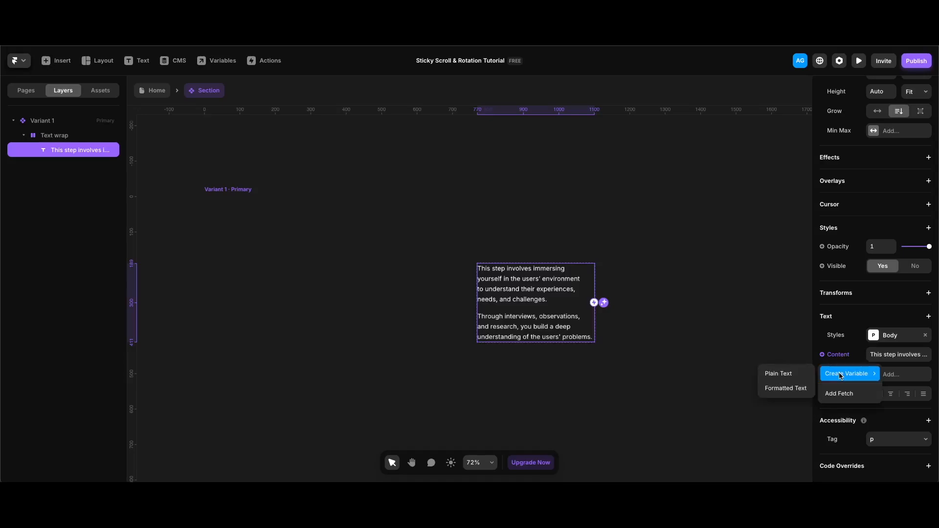
pyautogui.click(793, 387)
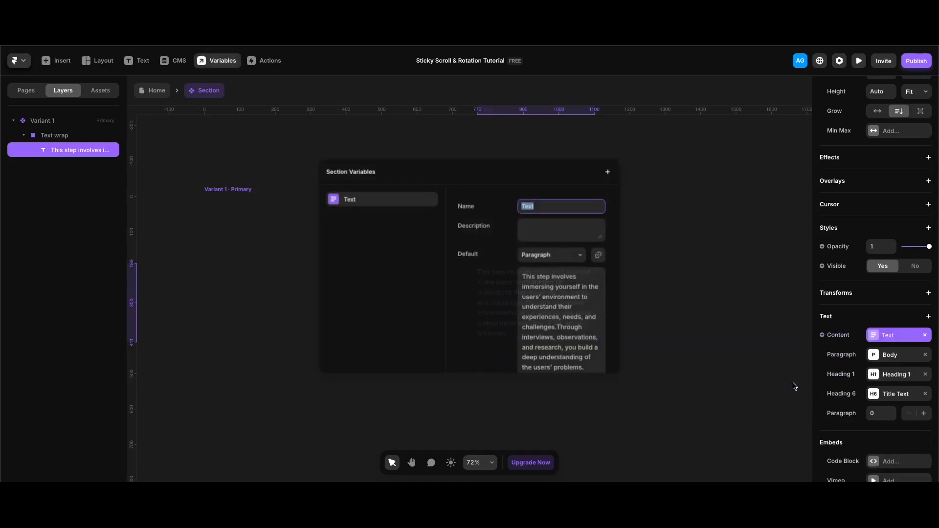
# Insert a paragraph break before "Through interviews" in the Text variable's default content.
pyautogui.click(561, 326)
pyautogui.press('Left')
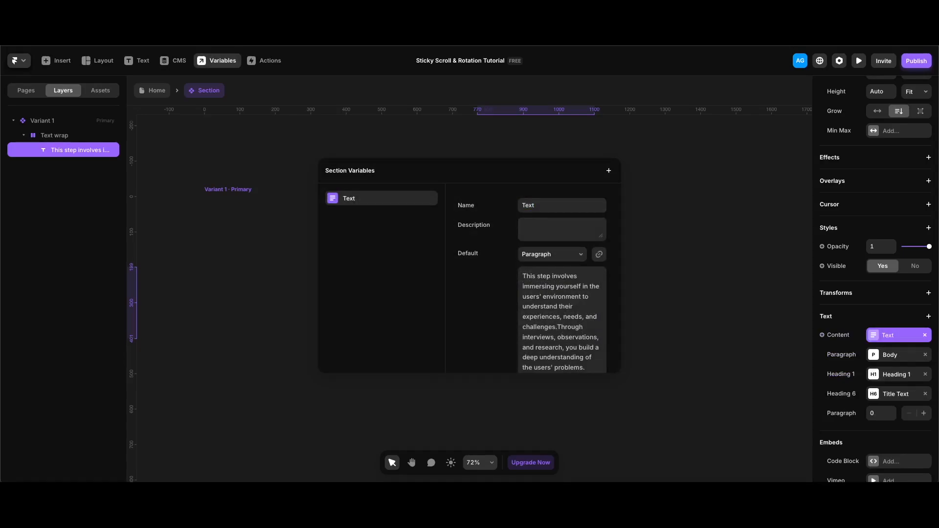
pyautogui.press('Return')
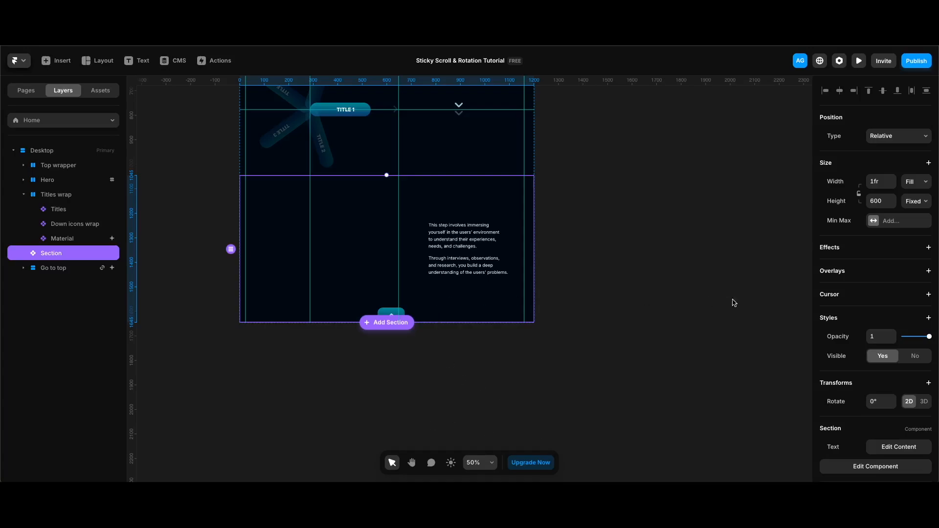
# Add a scroll section named e to the Section instance on the Home page.
pyautogui.scroll(-2, 924, 442)
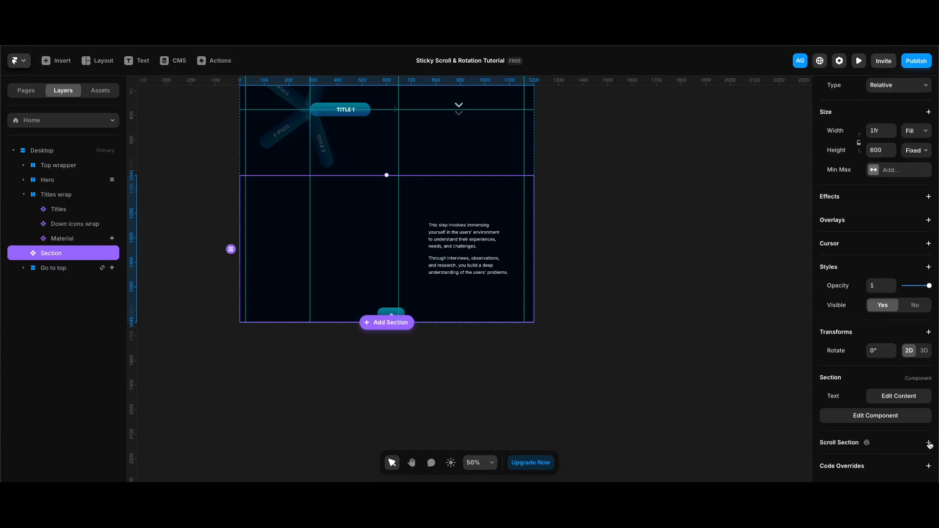
pyautogui.click(929, 443)
pyautogui.click(894, 421)
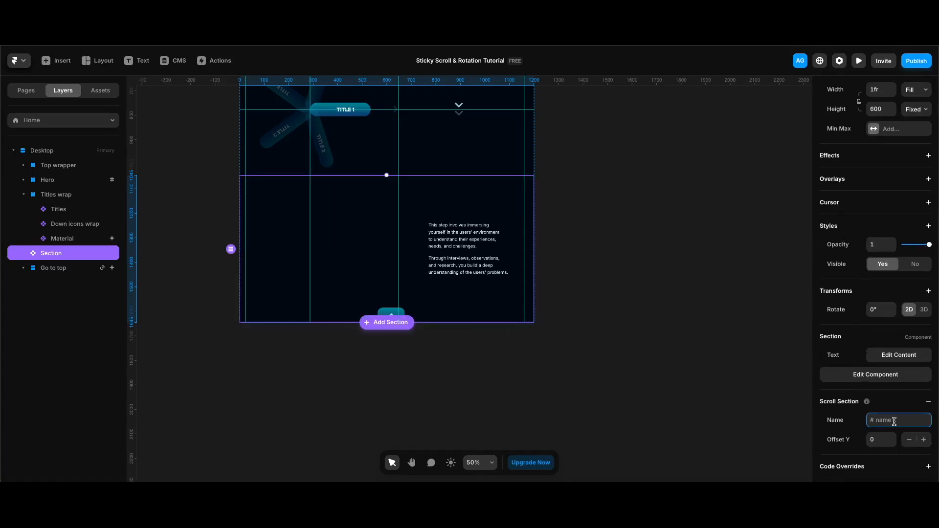
pyautogui.write('e')
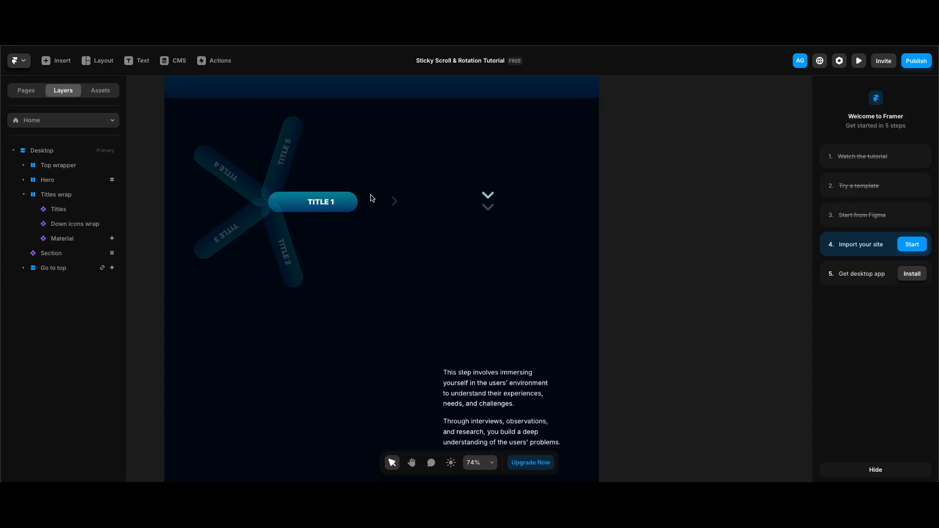
# Set the target section of the Material chevron's Scroll Transform effect to #e.
pyautogui.click(394, 201)
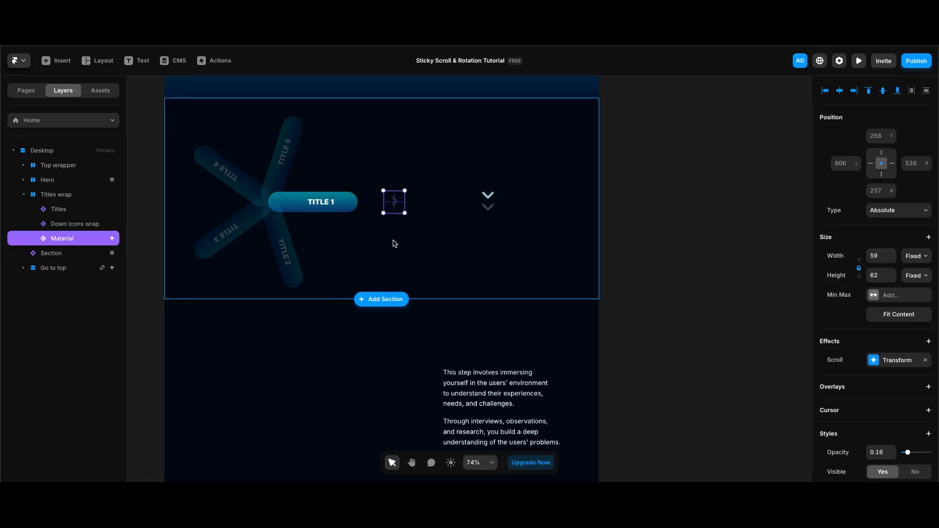
pyautogui.scroll(-3, 895, 293)
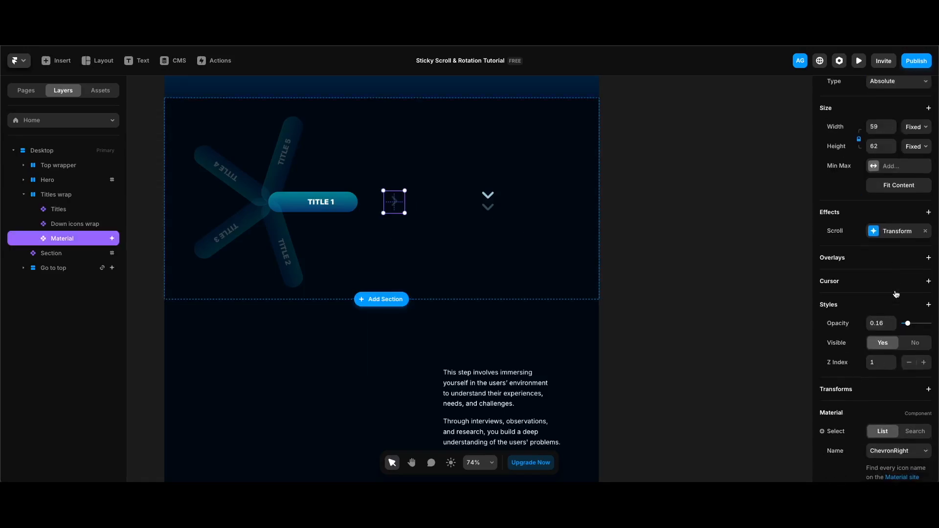
pyautogui.click(903, 235)
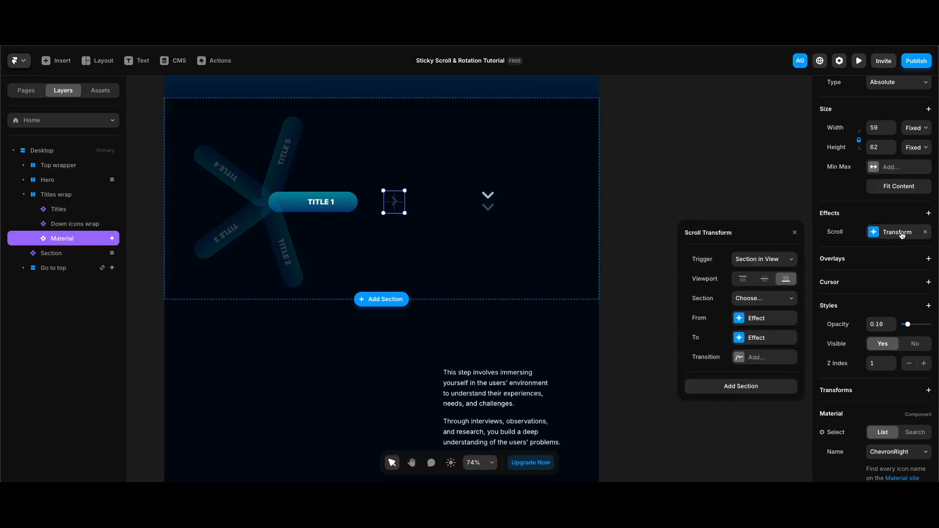
pyautogui.click(761, 300)
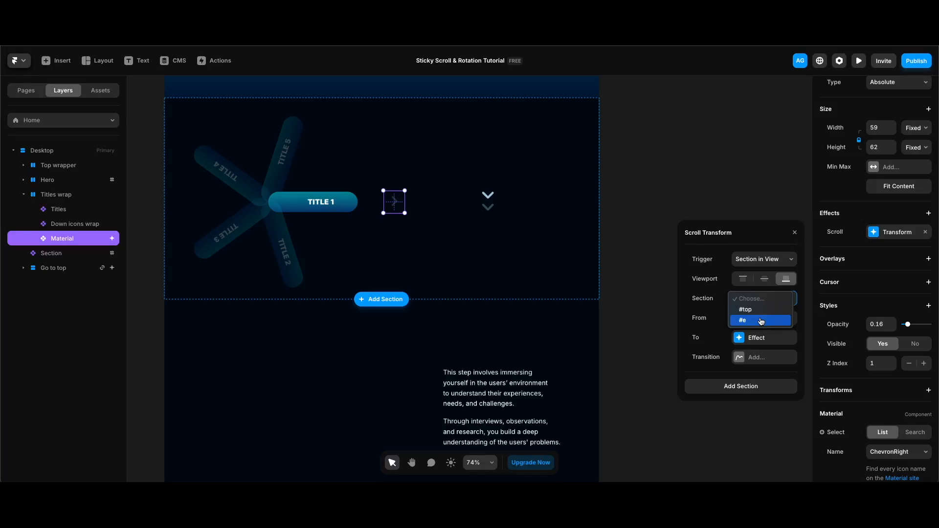
pyautogui.click(761, 321)
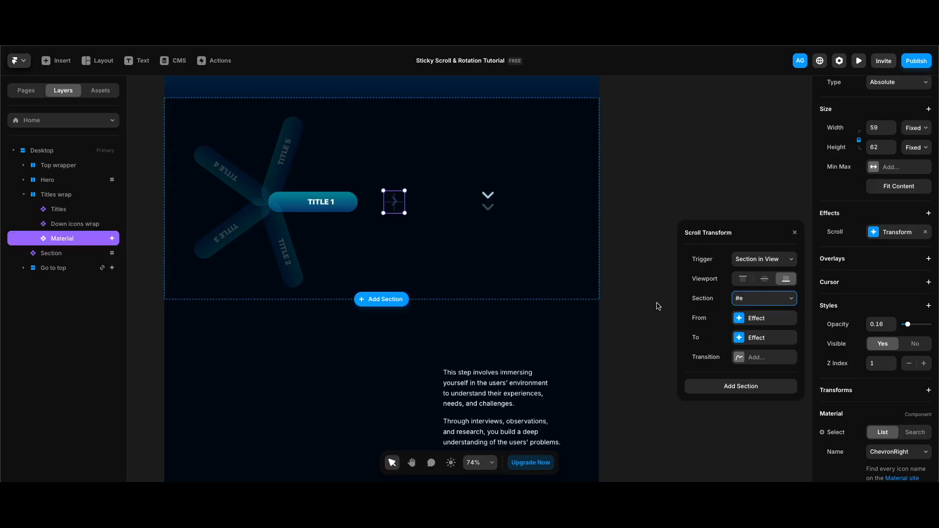
# Set the Scroll Section variable of the Down icons wrap instance to #e.
pyautogui.click(494, 198)
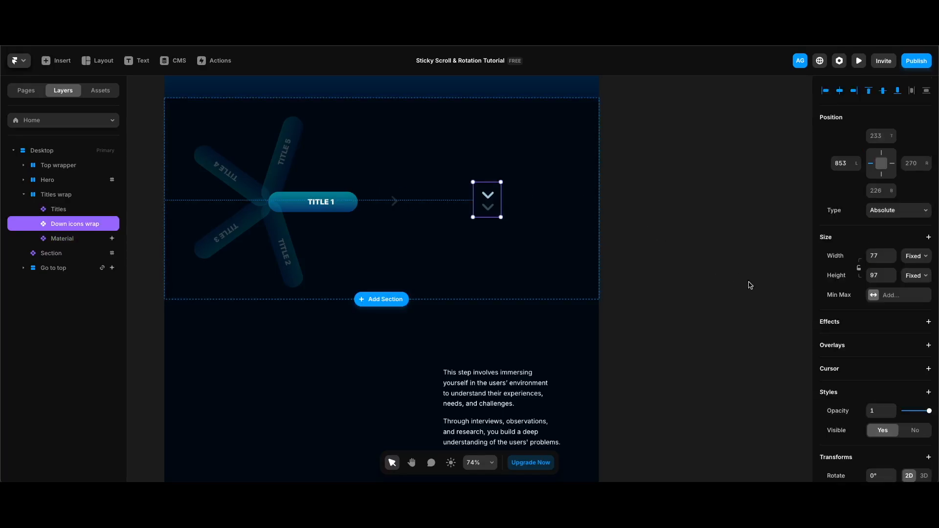
pyautogui.scroll(-3, 891, 372)
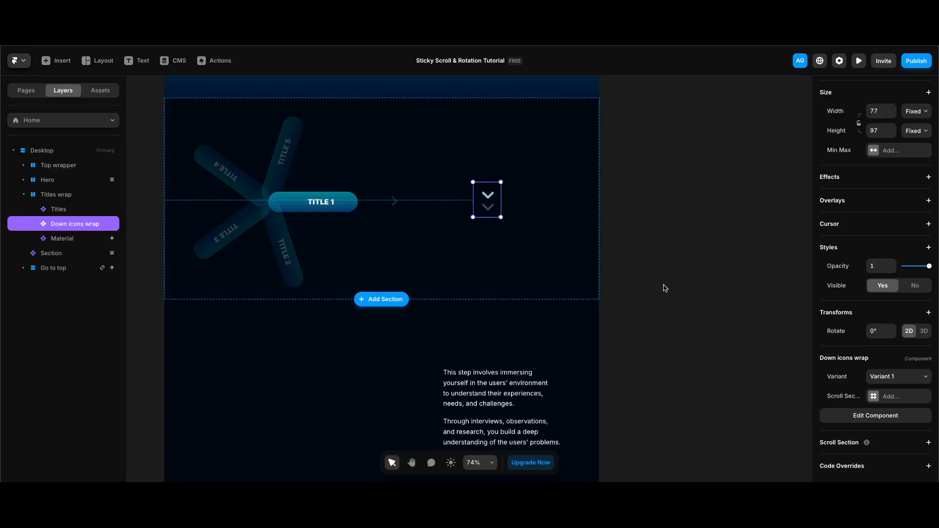
pyautogui.click(900, 396)
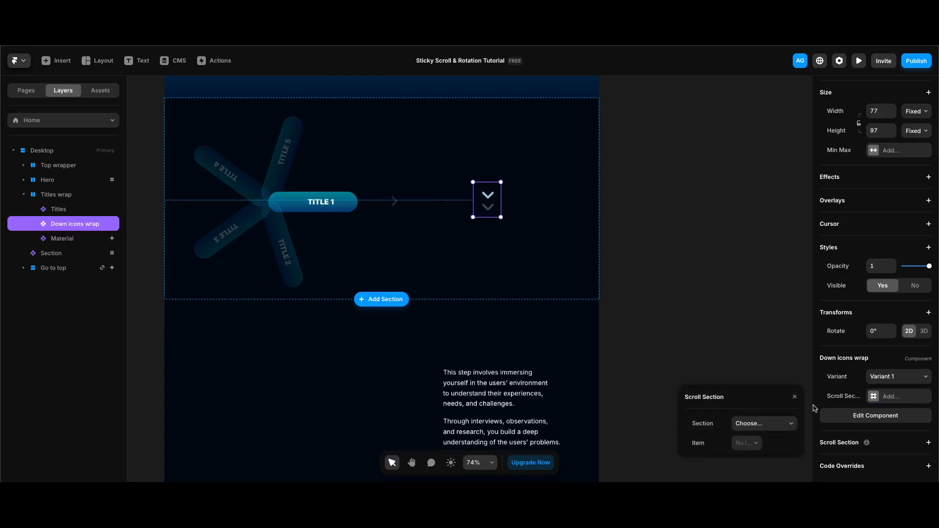
pyautogui.click(784, 427)
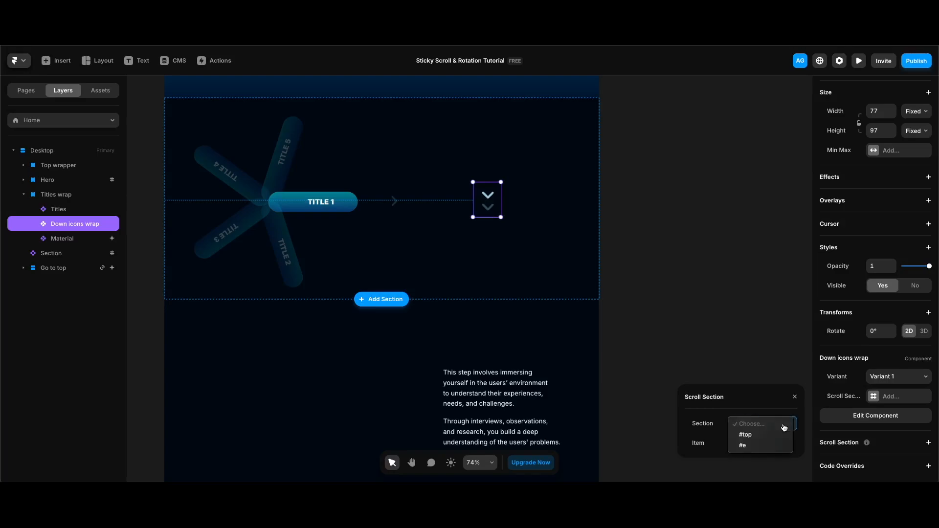
pyautogui.click(738, 332)
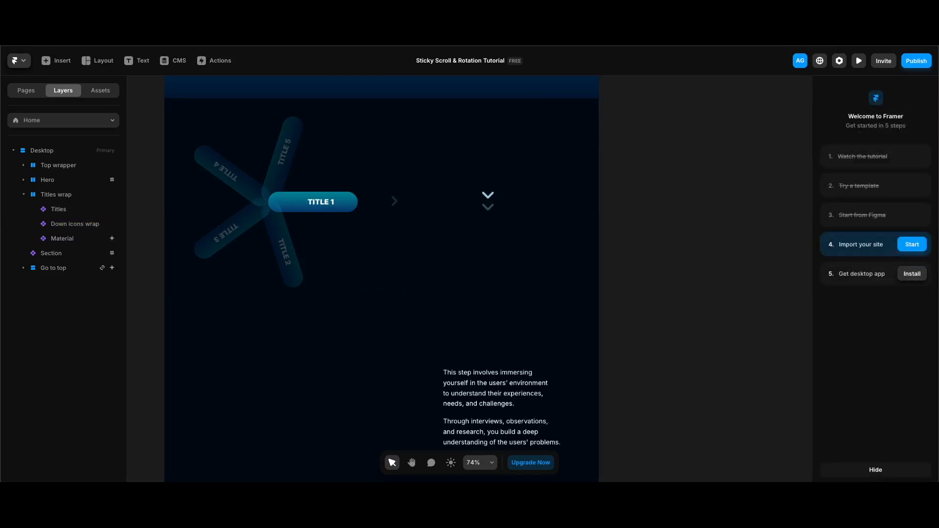
# Preview the page and scroll through it to check how the chevrons and description text behave around the sticky titles.
pyautogui.hotkey('ctrl', 'p')
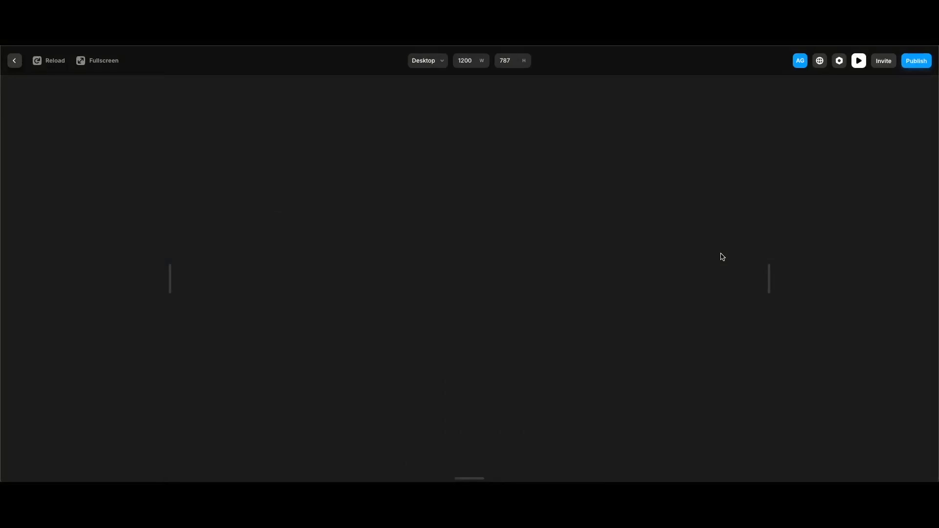
pyautogui.scroll(-2, 709, 268)
pyautogui.scroll(-2, 712, 273)
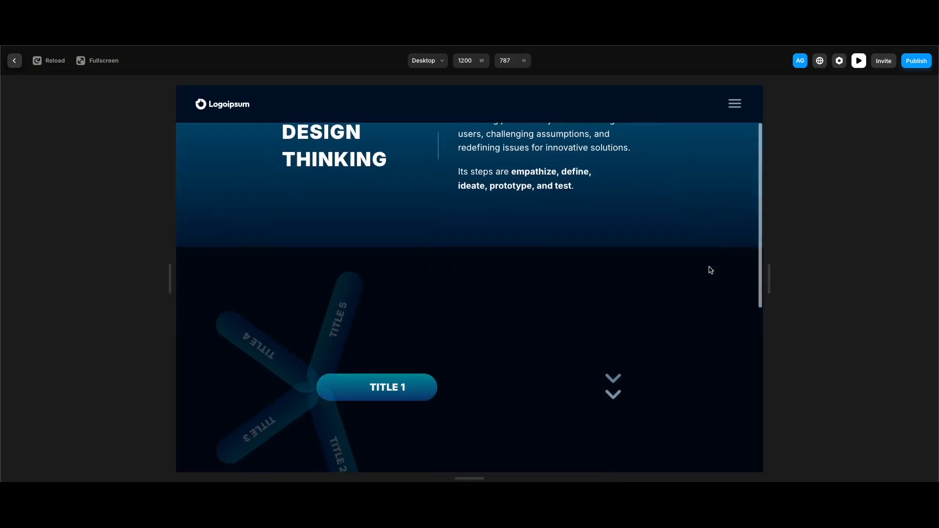
pyautogui.scroll(-3, 718, 288)
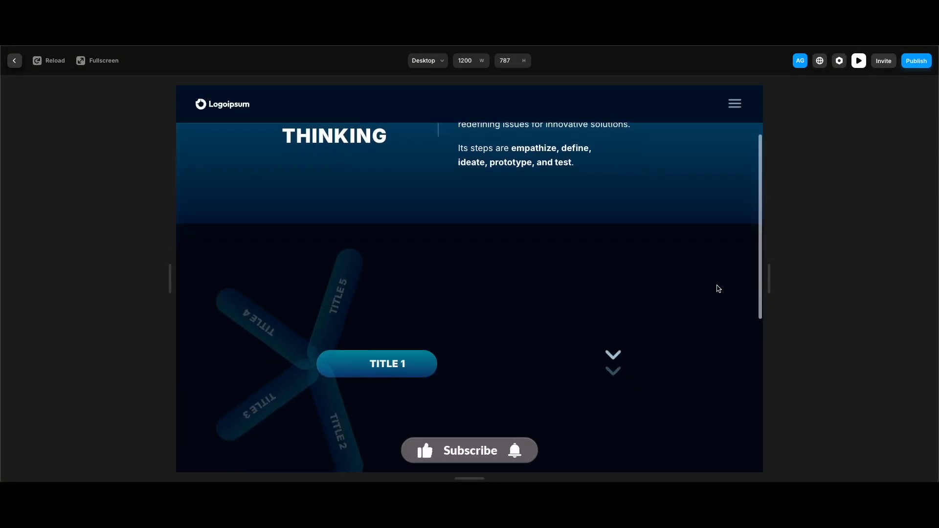
pyautogui.scroll(-5, 718, 288)
pyautogui.scroll(-2, 718, 289)
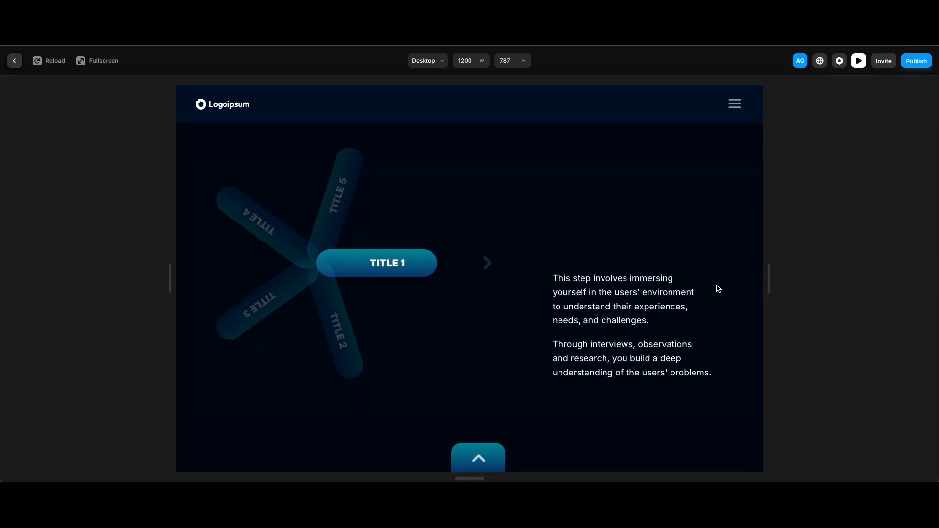
pyautogui.scroll(5, 714, 283)
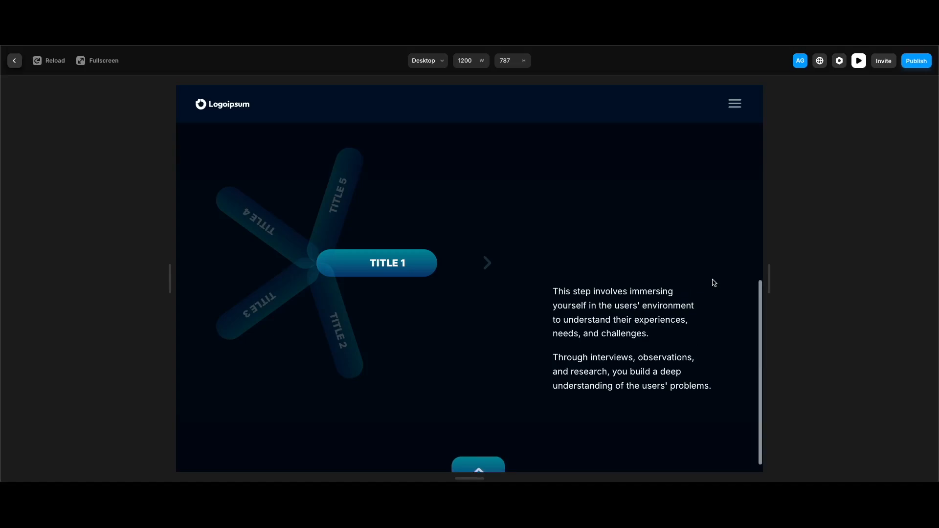
pyautogui.scroll(-2, 714, 283)
pyautogui.scroll(-2, 714, 282)
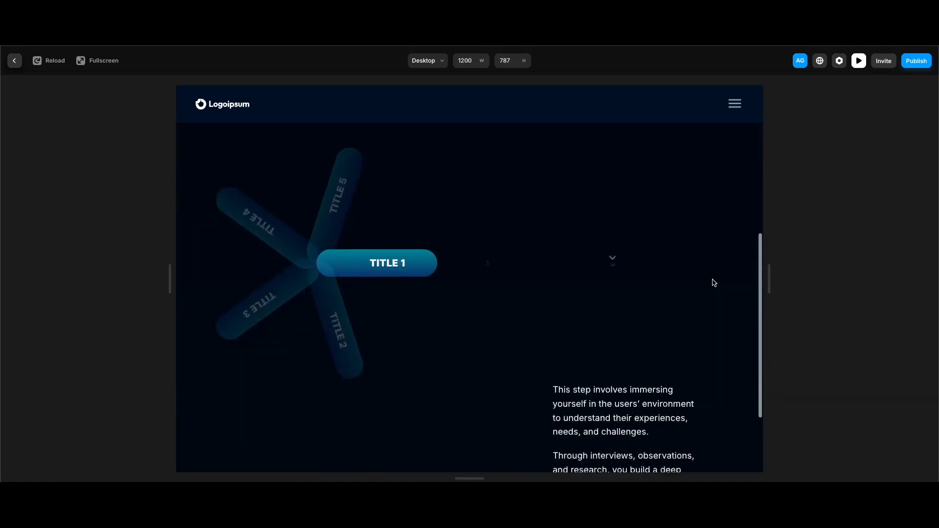
pyautogui.press('Escape')
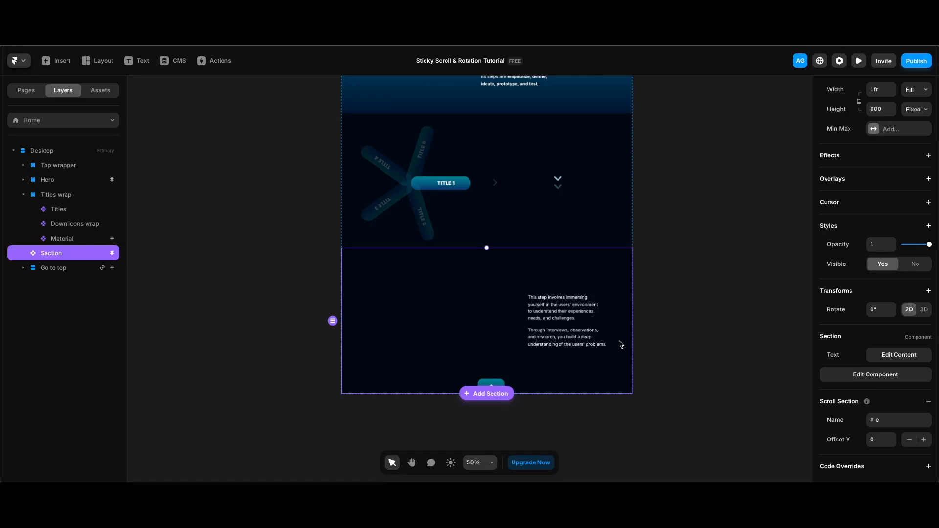
# Duplicate the Section instance and replace the copy's text with the two-paragraph description beginning "In this phase, the insights gathered are synthesized".
pyautogui.press('super+d')
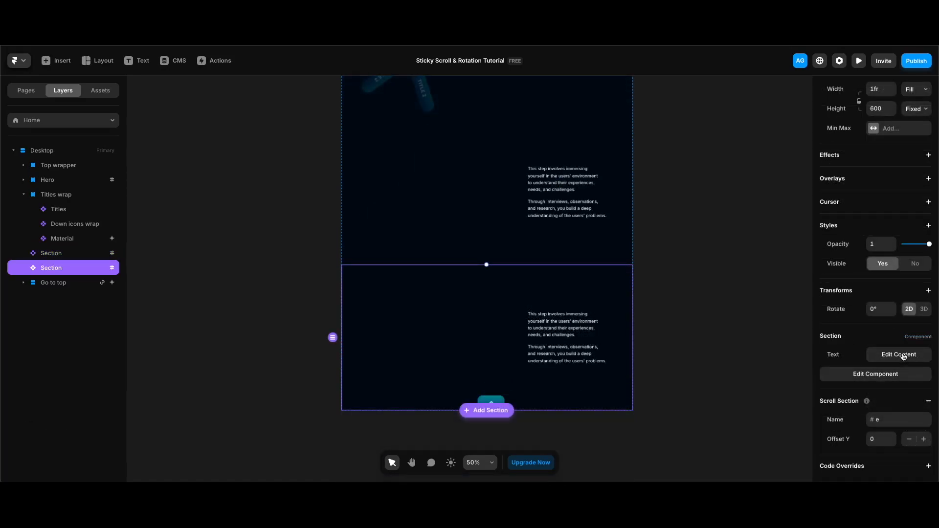
pyautogui.click(899, 354)
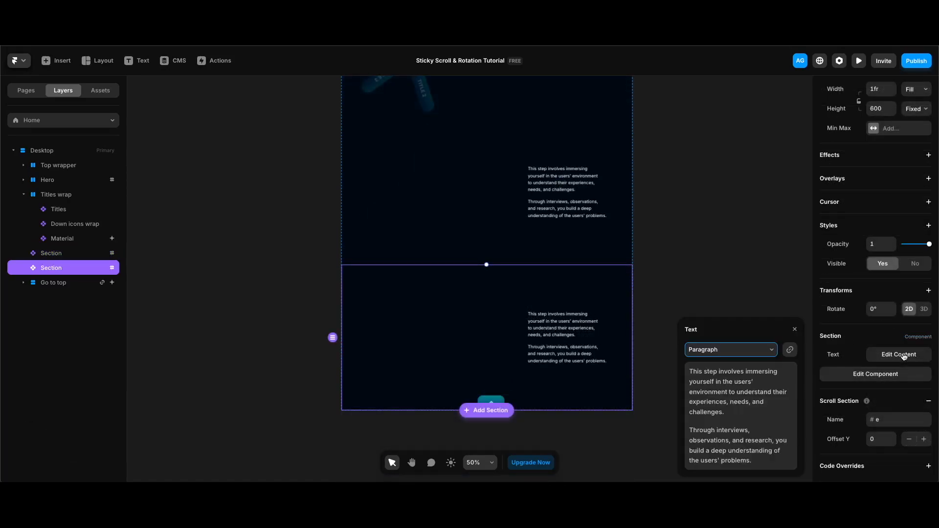
pyautogui.moveTo(689, 371); pyautogui.dragTo(714, 382)
pyautogui.press('super+a')
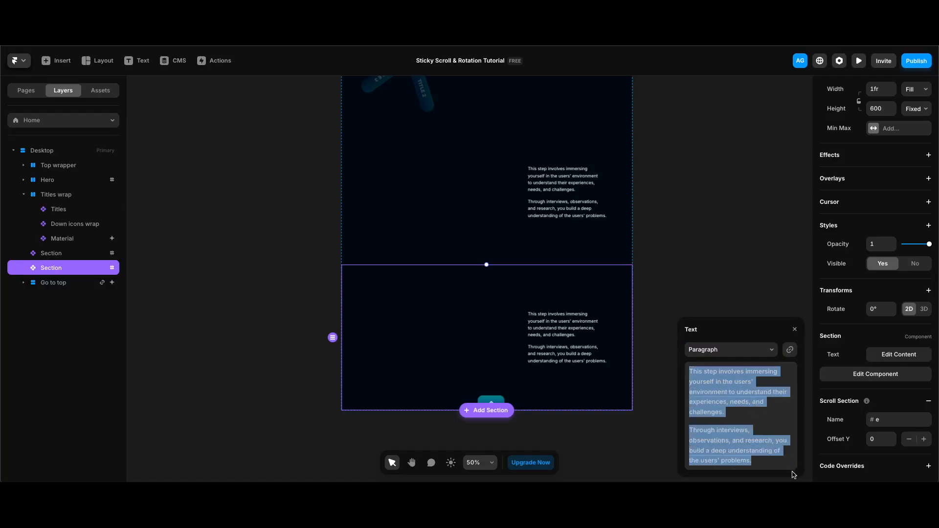
pyautogui.write('In this phase, the insights gathered are synthesized to clearly articulate the core problem that needs to be solved.  It frames the problem in a way that is user-centered, focusing on their needs and goals.')
pyautogui.press('Down')
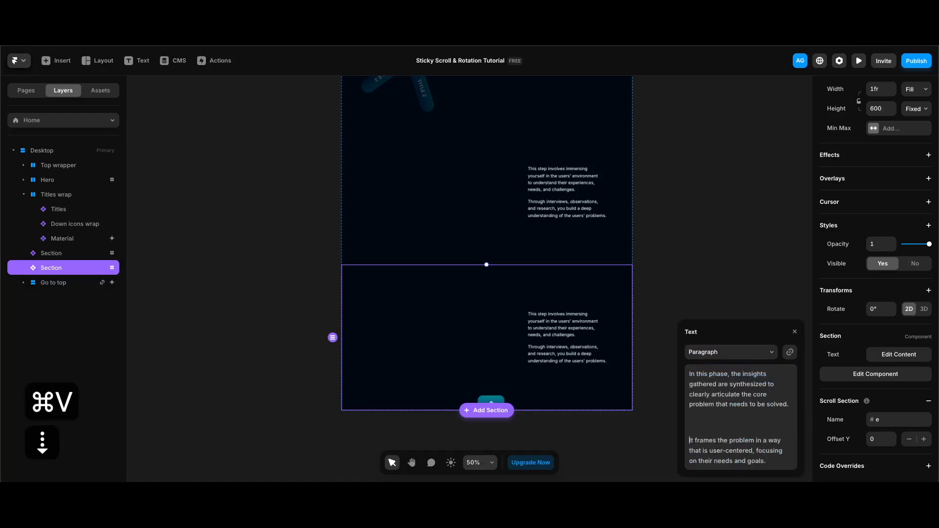
pyautogui.press('BackSpace')
pyautogui.click(473, 353)
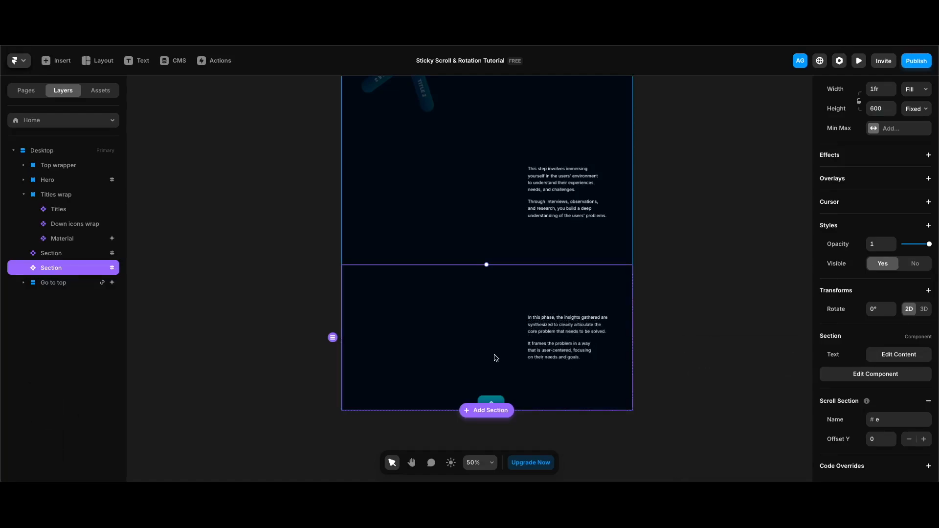
# Duplicate the second Section instance until the page has five stacked Section instances.
pyautogui.press('super+d')
pyautogui.scroll(-3, 489, 350)
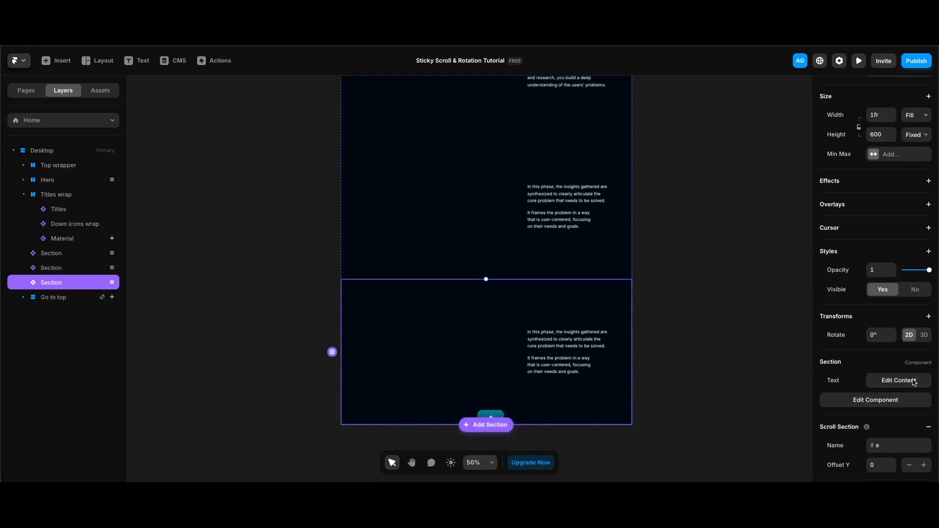
pyautogui.press('super+d')
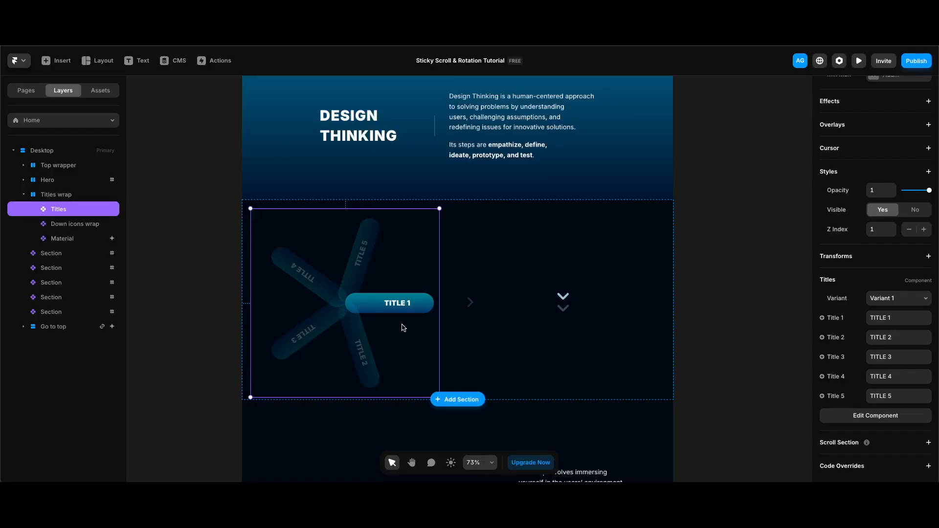
# Set Title 1 to Title 5 of the Titles instance to EMPATHIZE, DEFINE, IDEATE, PROTOTYPE and TEST.
pyautogui.click(898, 316)
pyautogui.press('capslock')
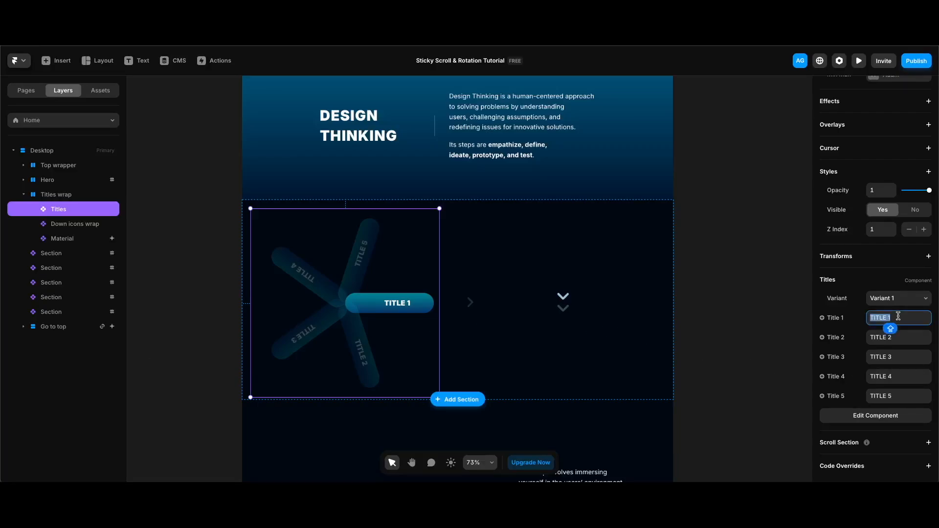
pyautogui.write('EMPATHIZE')
pyautogui.click(894, 339)
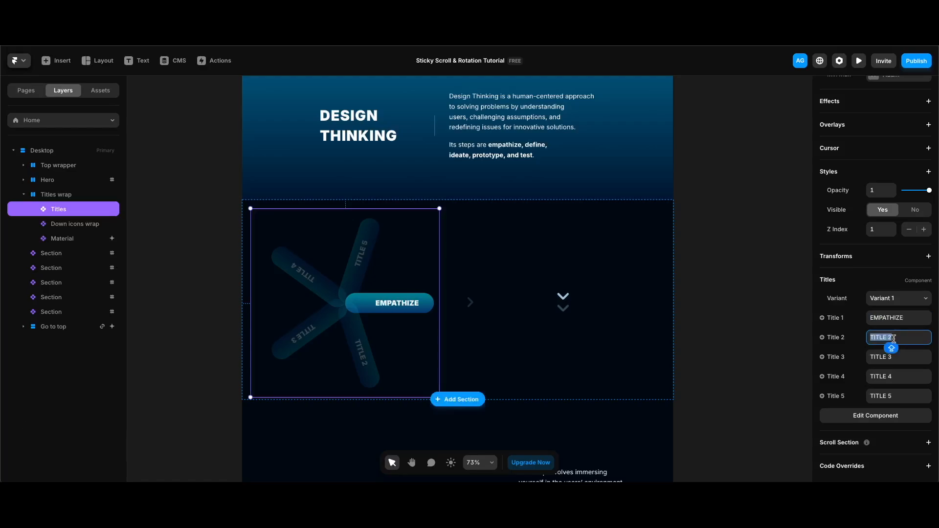
pyautogui.write('DEFINE')
pyautogui.click(900, 358)
pyautogui.write('IDEATE')
pyautogui.click(900, 376)
pyautogui.write('PROTOTYPE')
pyautogui.click(900, 397)
pyautogui.write('TEST')
pyautogui.press('Return')
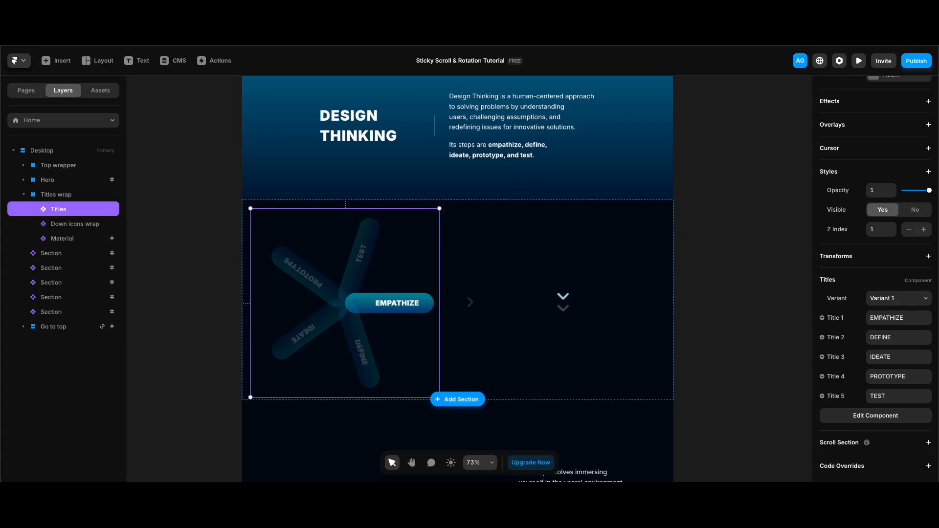
# Rename the scroll section of the second Section instance to d.
pyautogui.scroll(-3, 560, 377)
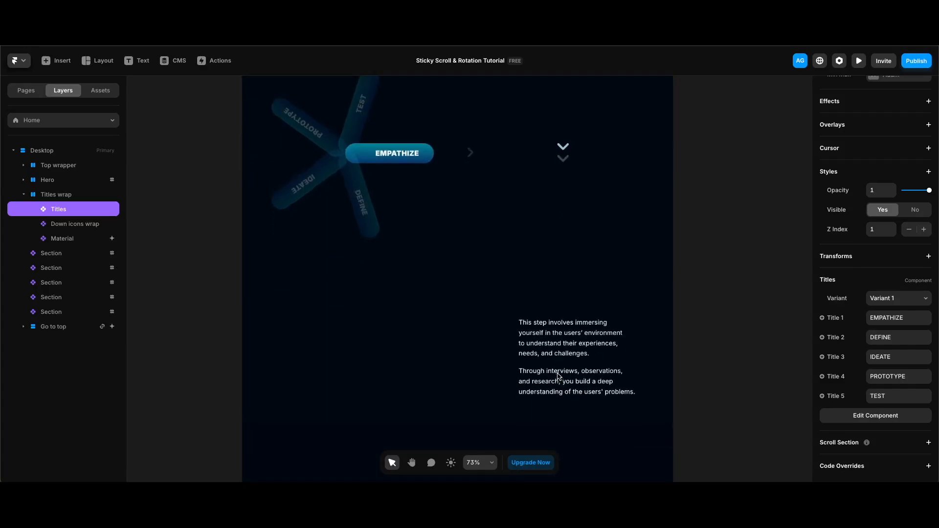
pyautogui.click(630, 375)
pyautogui.scroll(-6, 629, 373)
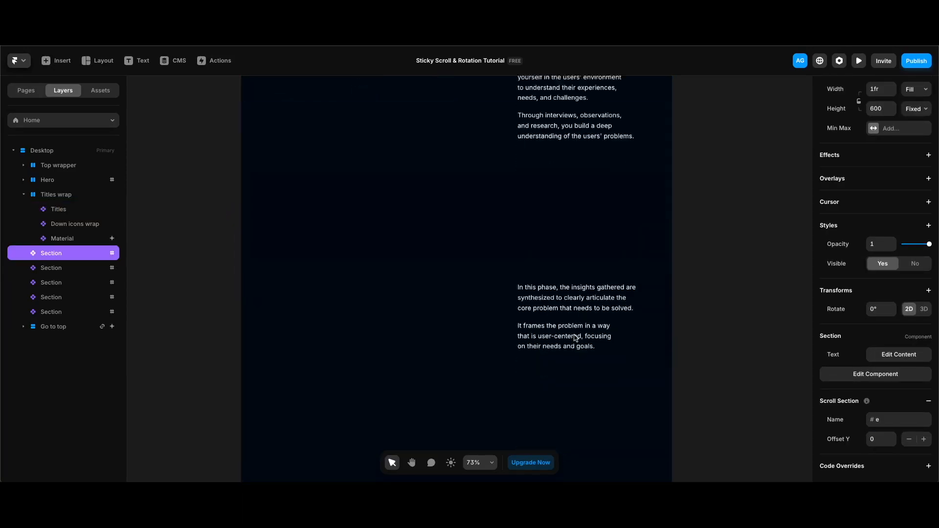
pyautogui.click(433, 271)
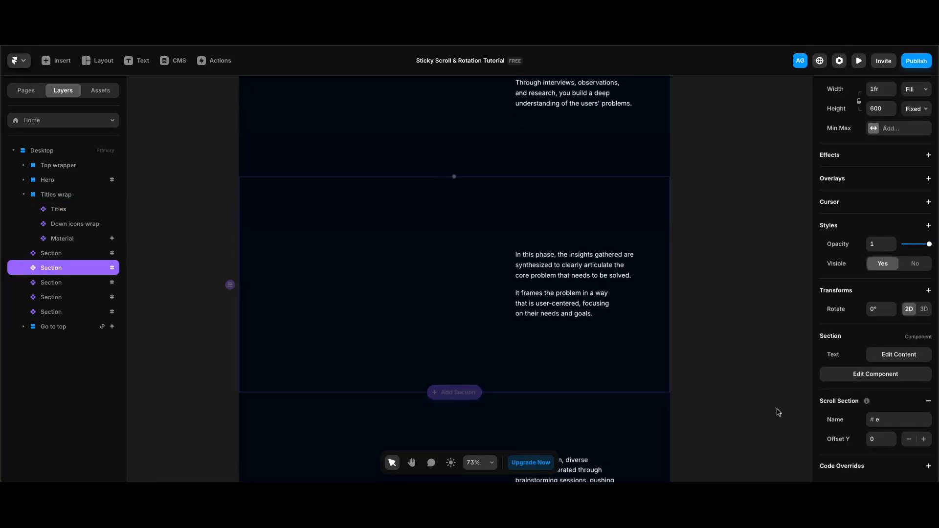
pyautogui.click(902, 421)
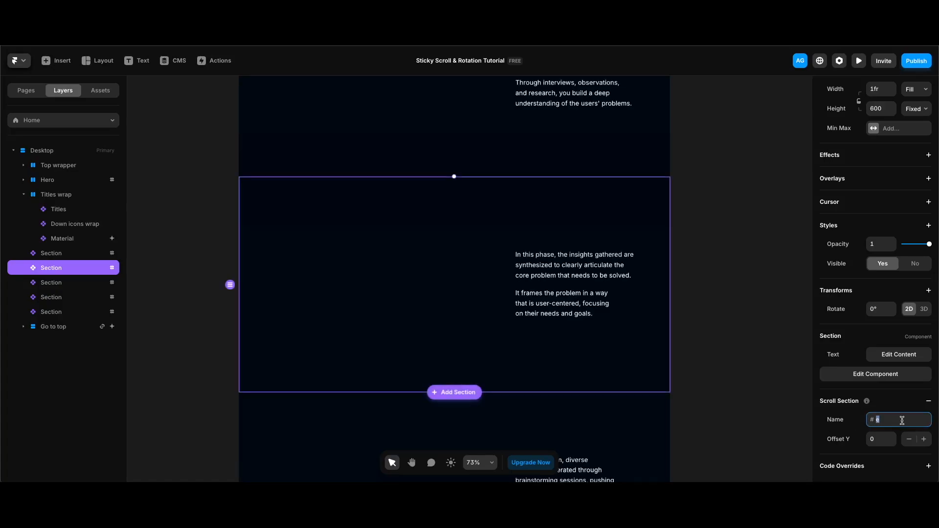
pyautogui.write('d')
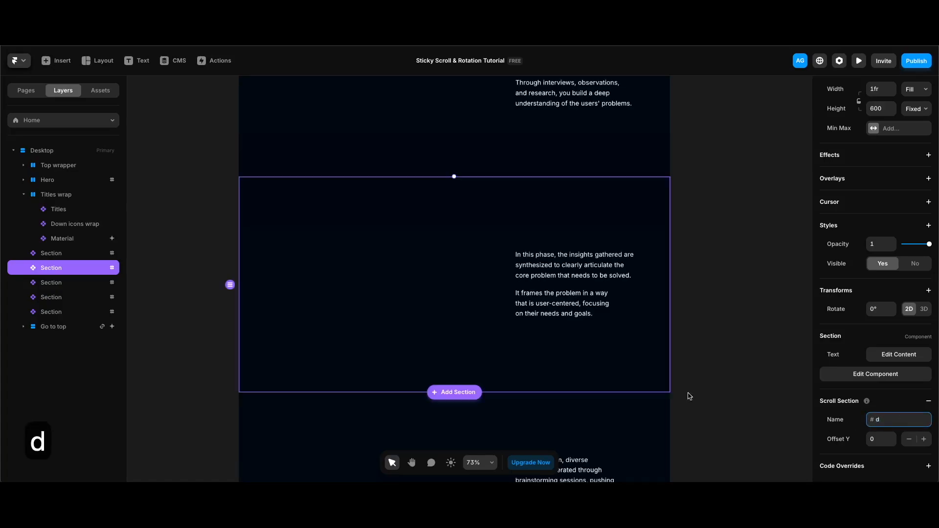
# Rename the scroll section of the third Section instance, the one about ideation, to i.
pyautogui.scroll(-3, 693, 394)
pyautogui.click(652, 293)
pyautogui.click(894, 443)
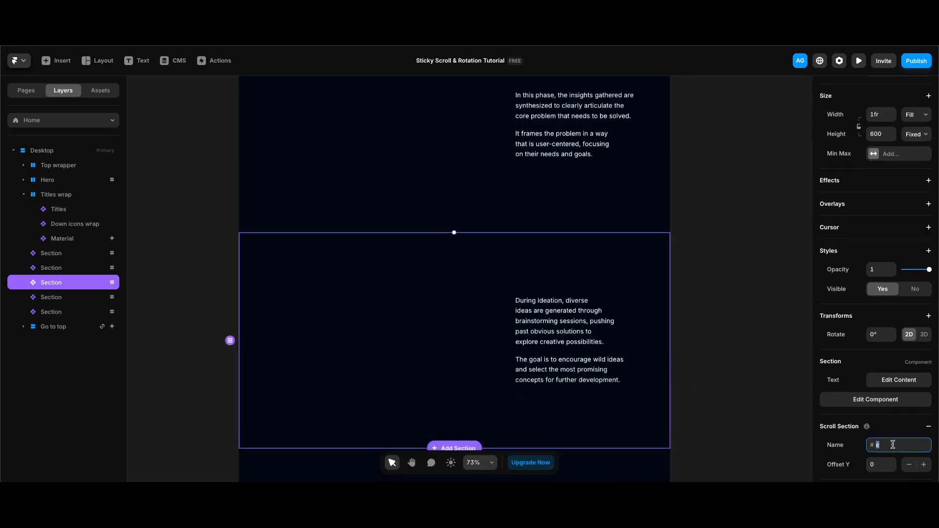
pyautogui.write('i')
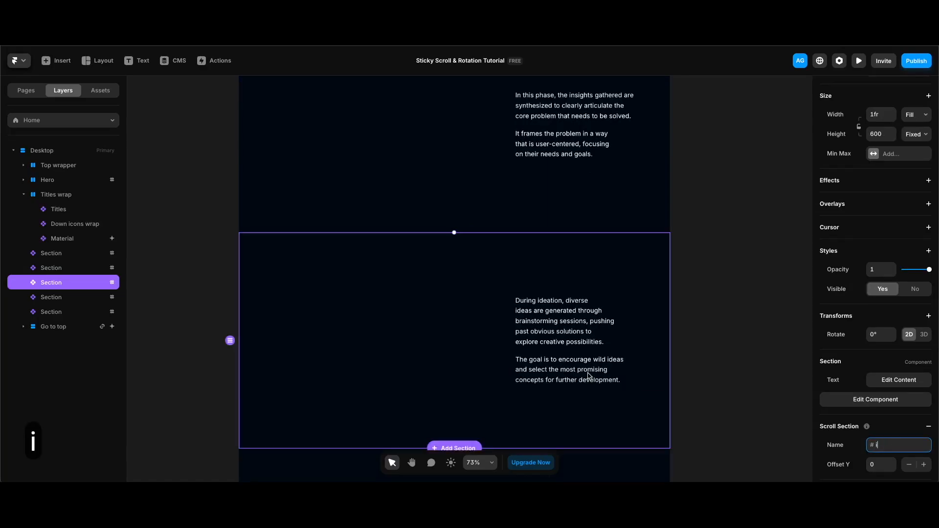
# Give the fourth and fifth Section instances their own scroll section names.
pyautogui.scroll(-3, 652, 359)
pyautogui.click(652, 359)
pyautogui.scroll(-6, 645, 369)
pyautogui.click(644, 369)
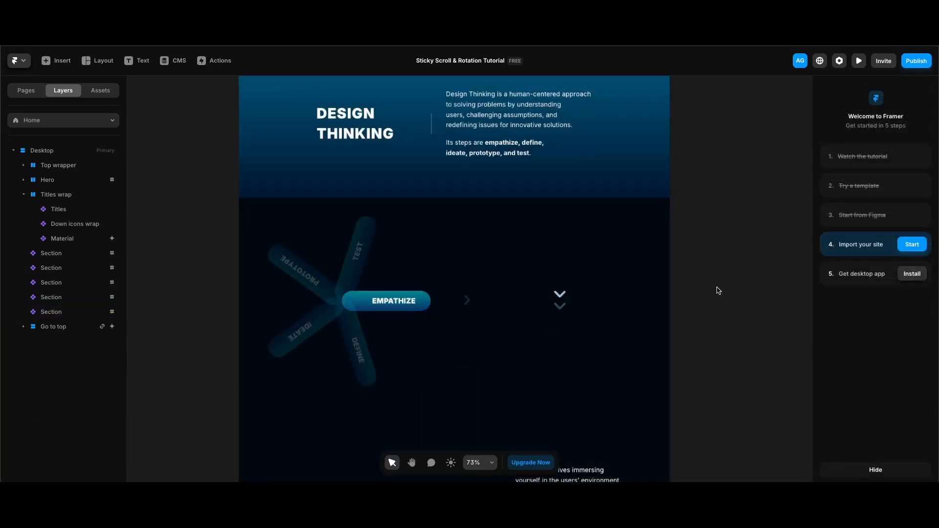
# Add a Scroll Variant effect to the Titles instance, with trigger Section in View and the bottom viewport option.
pyautogui.hscroll(-1, 718, 291)
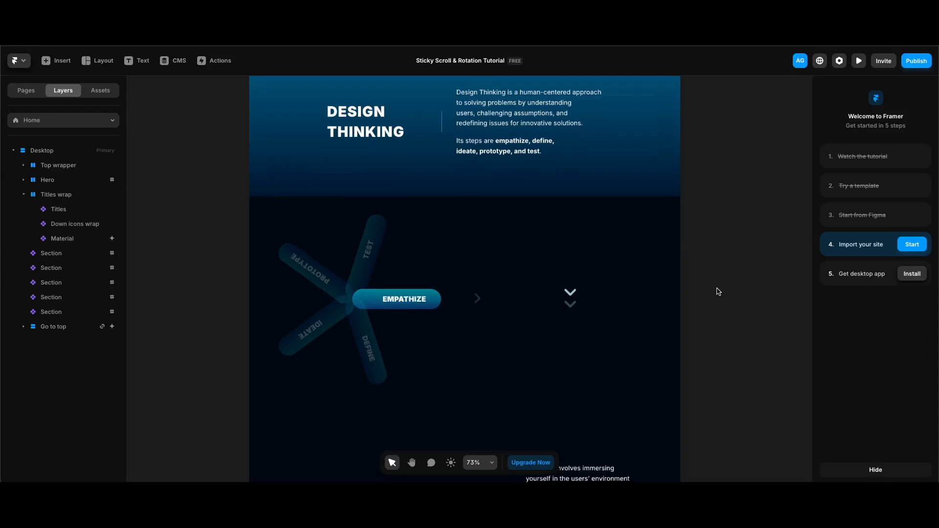
pyautogui.click(394, 282)
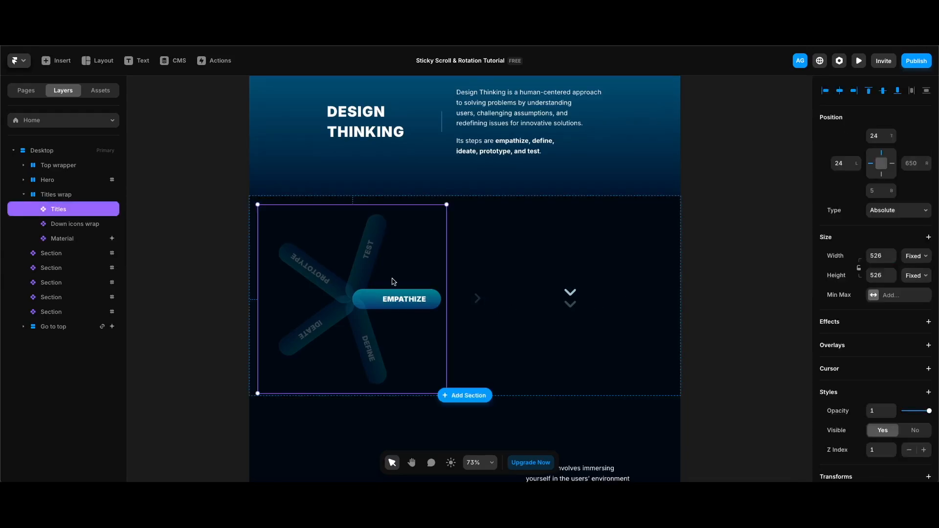
pyautogui.click(883, 324)
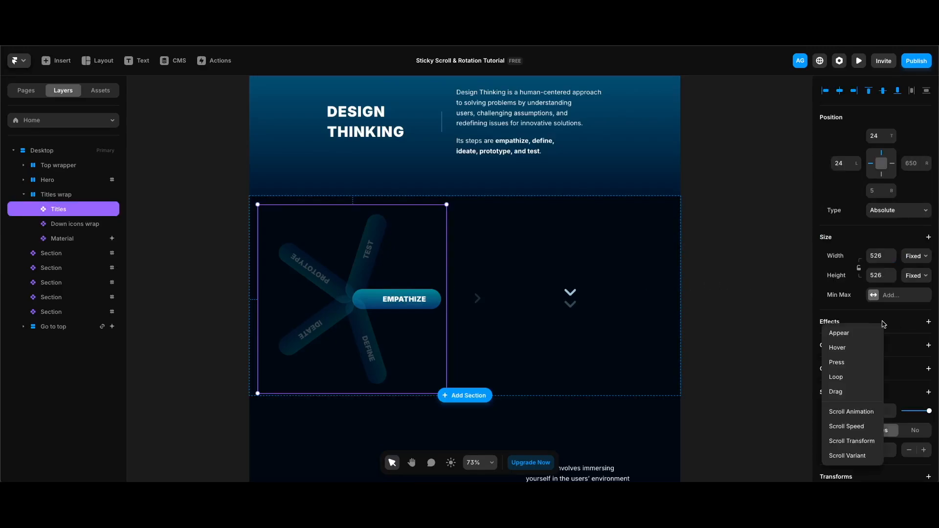
pyautogui.click(861, 457)
pyautogui.scroll(-1, 605, 333)
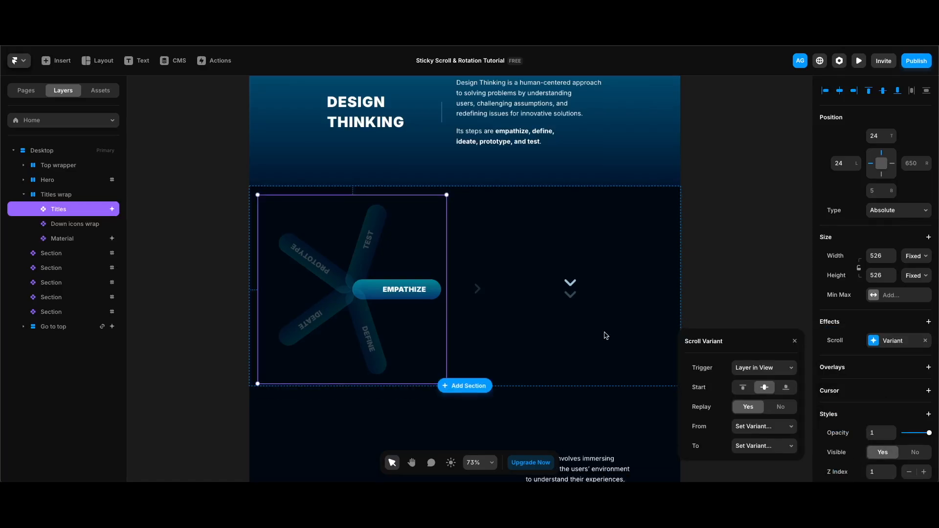
pyautogui.click(766, 370)
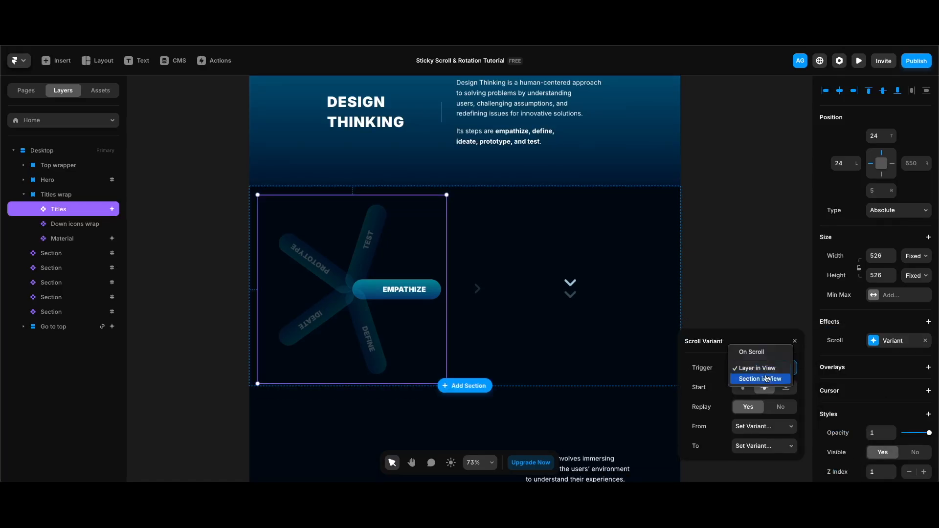
pyautogui.click(766, 379)
pyautogui.click(787, 375)
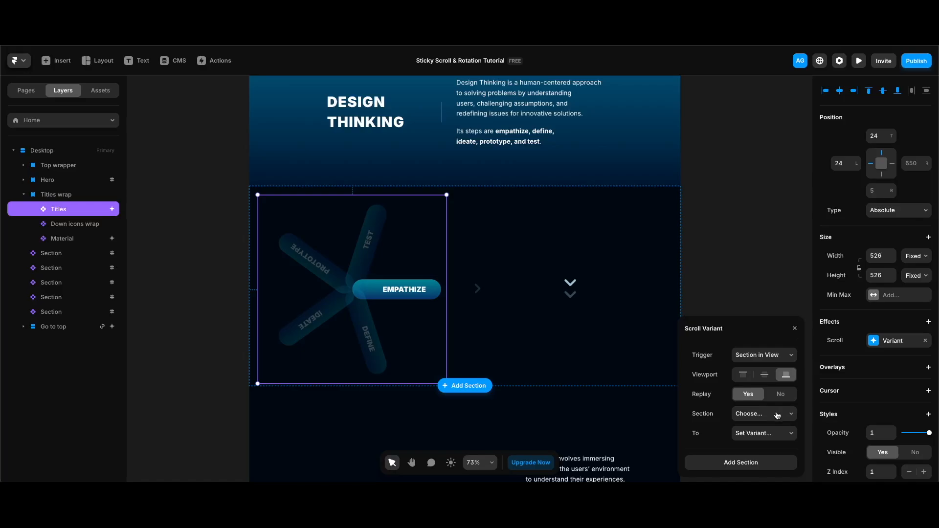
# Set the scroll effect to switch the Titles to Variant 2 for section #d.
pyautogui.click(777, 415)
pyautogui.click(760, 446)
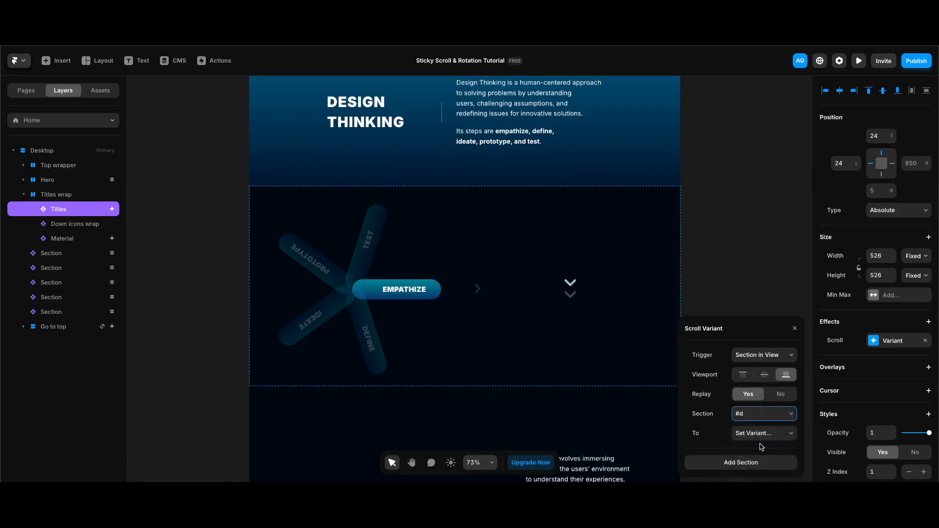
pyautogui.click(764, 435)
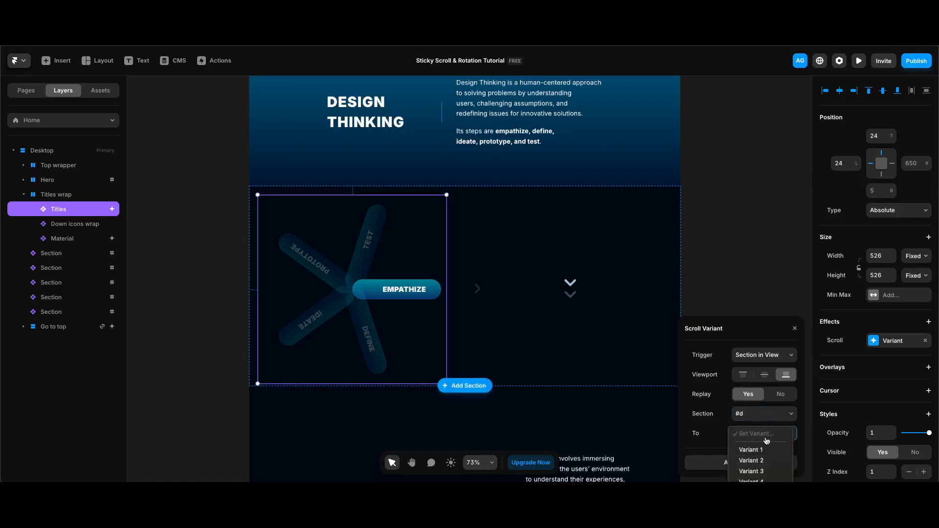
pyautogui.click(773, 464)
# Add a second section entry to the scroll effect that switches to Variant 3 for section #i.
pyautogui.click(772, 463)
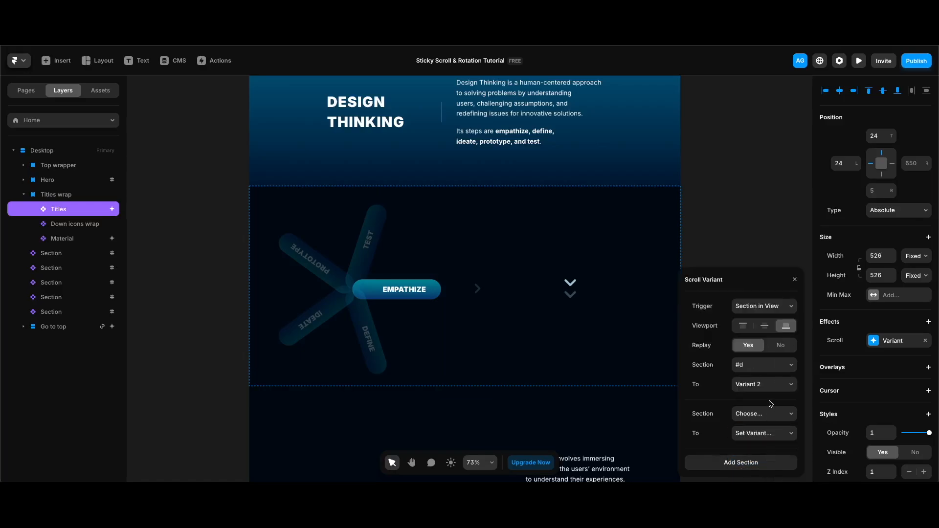
pyautogui.click(768, 417)
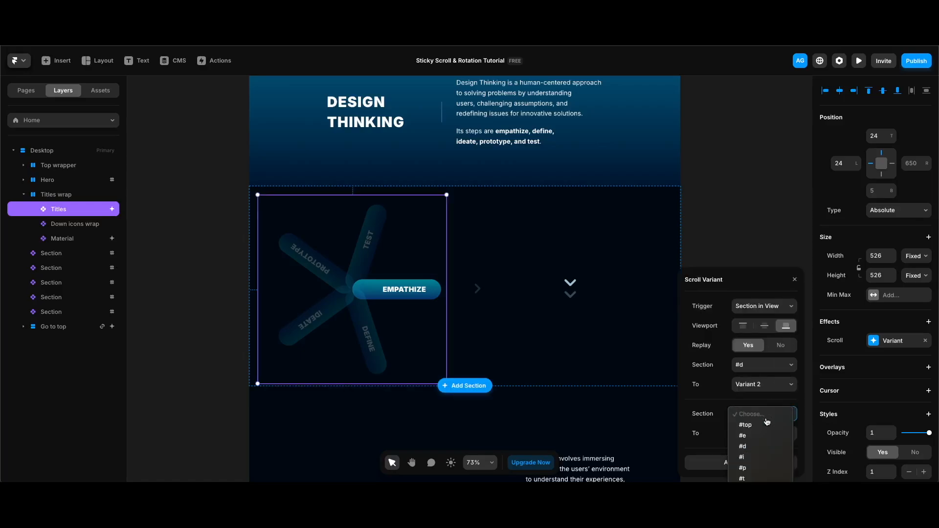
pyautogui.click(758, 458)
pyautogui.click(762, 433)
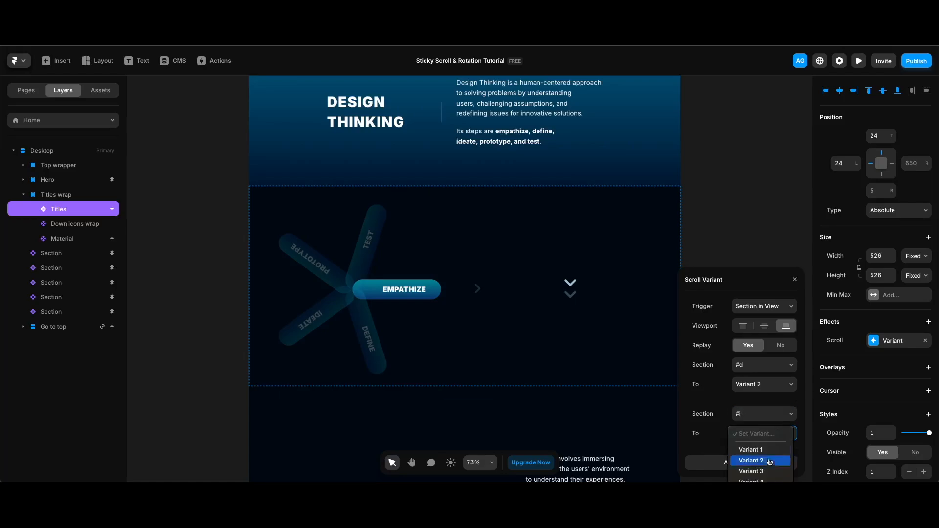
pyautogui.click(761, 471)
# Add entries to the scroll effect that switch to Variant 4 for section #p and to the last variant for section #t.
pyautogui.click(763, 462)
pyautogui.click(763, 413)
pyautogui.click(744, 467)
pyautogui.click(763, 432)
pyautogui.click(761, 471)
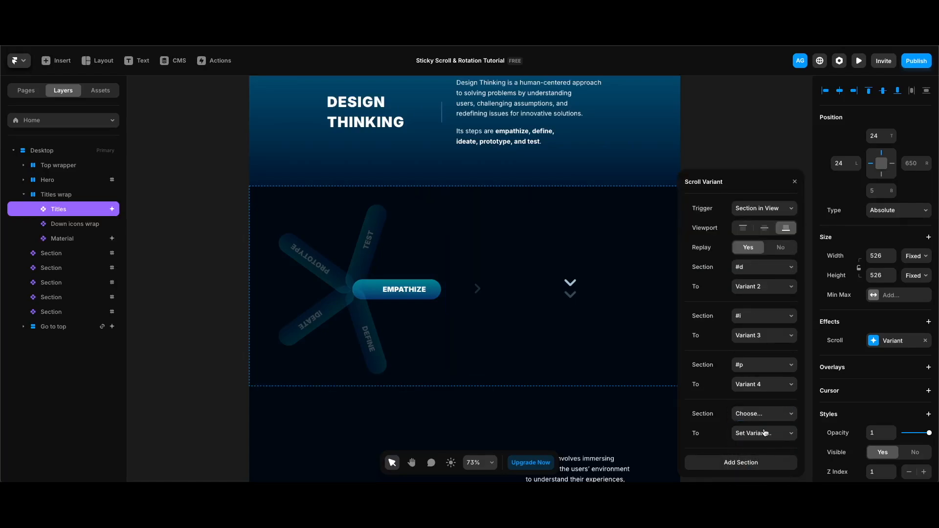
pyautogui.click(689, 349)
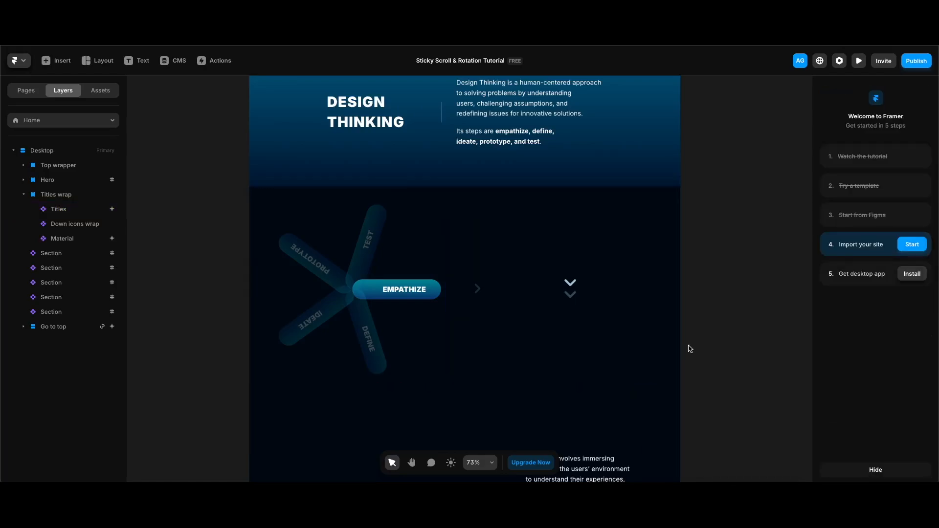
# Preview the page and check how the titles rotate from EMPATHIZE to TEST while scrolling.
pyautogui.press('super+p')
pyautogui.scroll(-3, 689, 354)
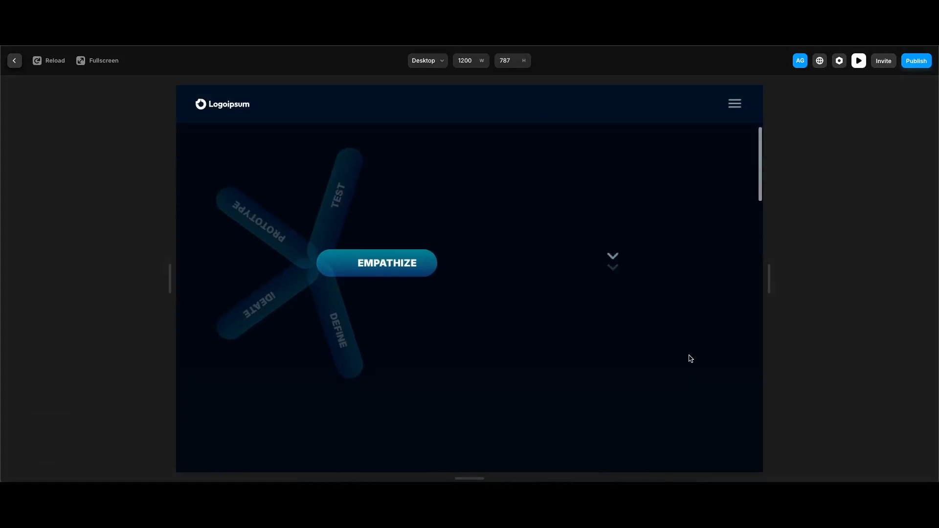
pyautogui.scroll(-3, 690, 359)
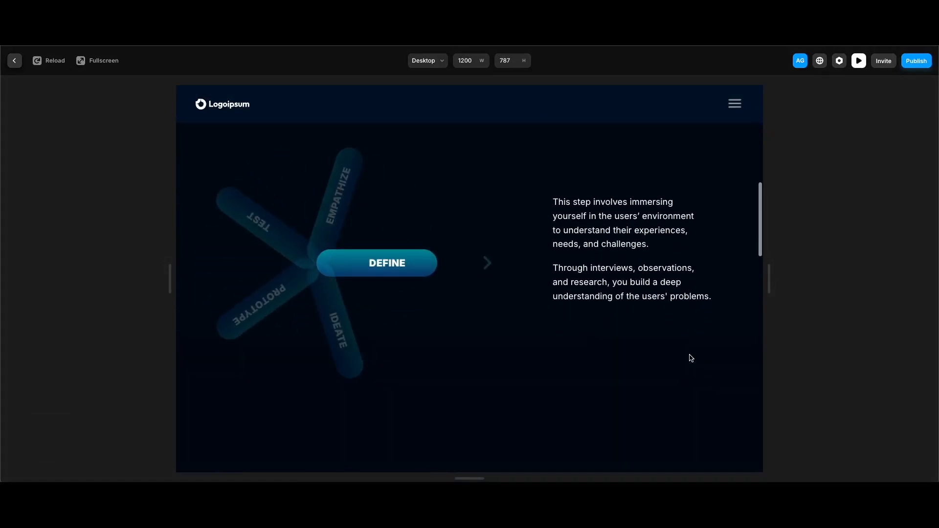
pyautogui.scroll(-4, 691, 359)
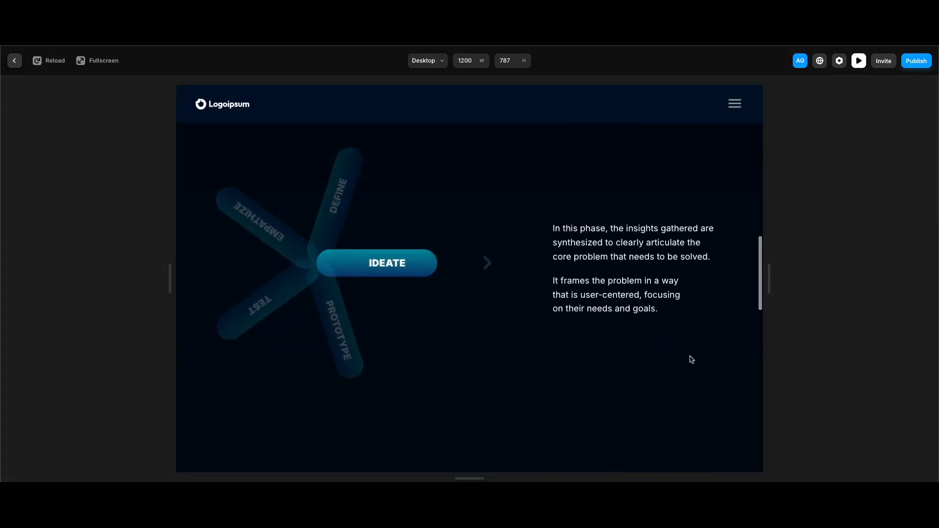
pyautogui.scroll(-4, 691, 360)
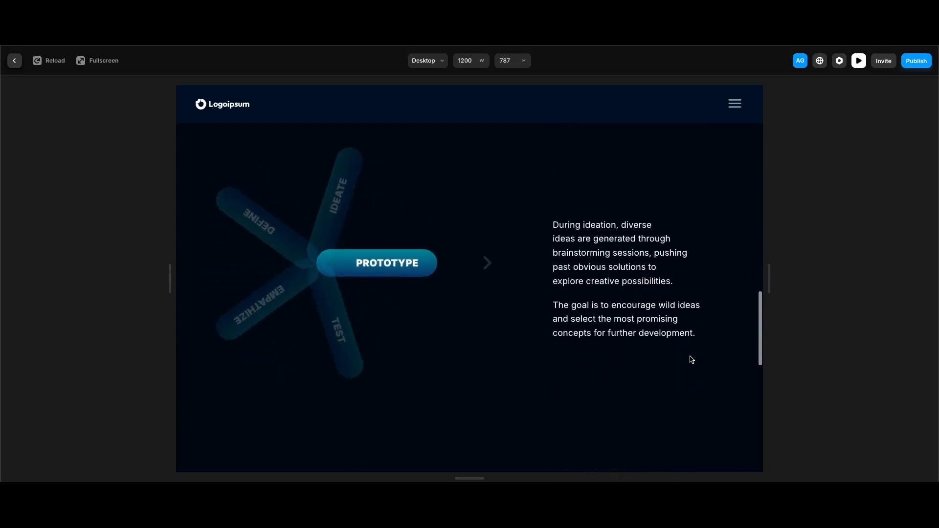
pyautogui.scroll(-4, 691, 360)
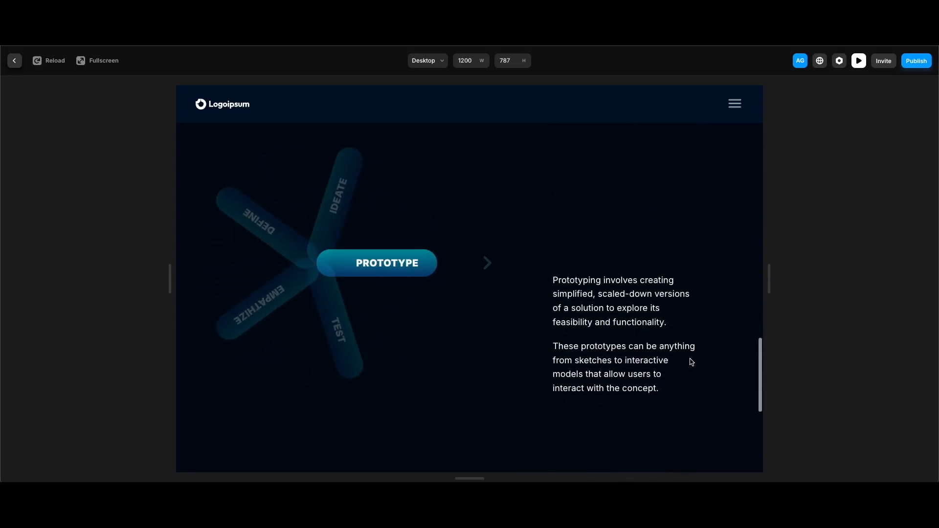
pyautogui.scroll(-4, 691, 362)
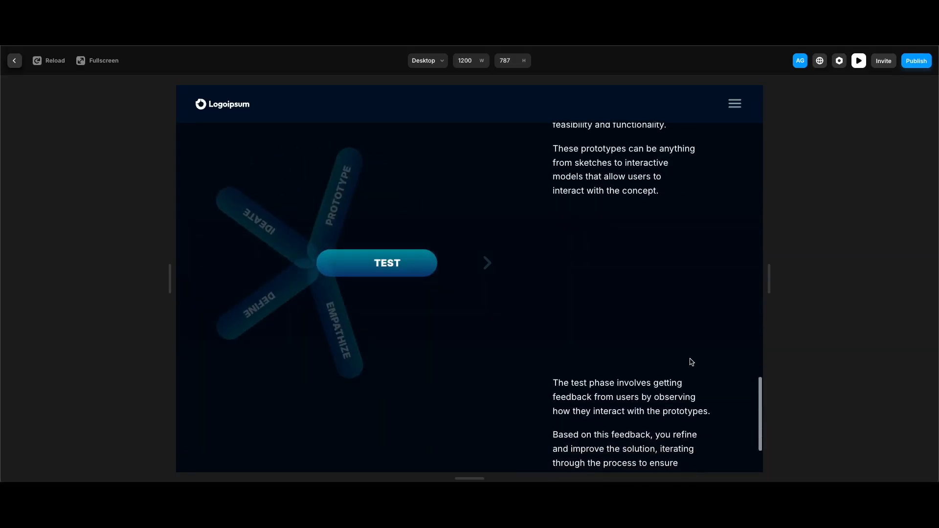
pyautogui.scroll(-2, 691, 362)
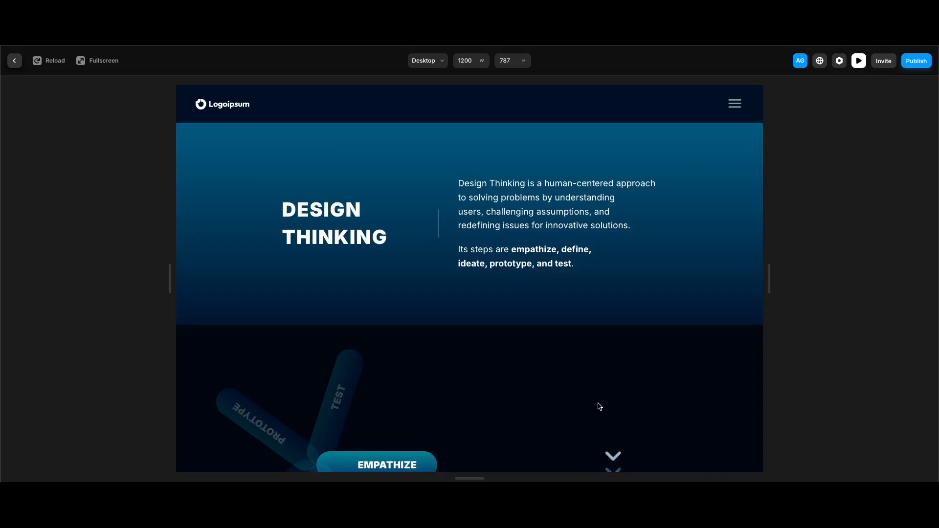
# Go through the preview again from the hero, comparing each title change with its section text, and return to the canvas.
pyautogui.scroll(-4, 598, 406)
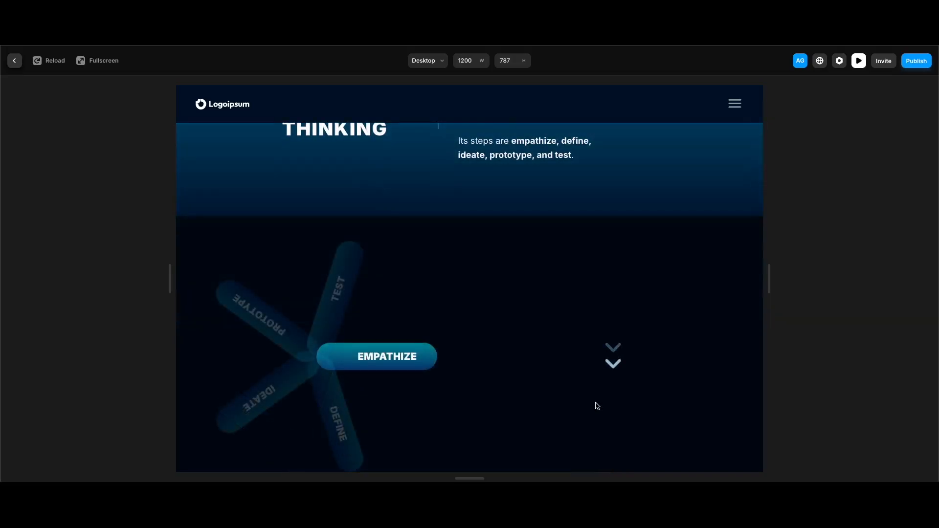
pyautogui.scroll(-3, 597, 406)
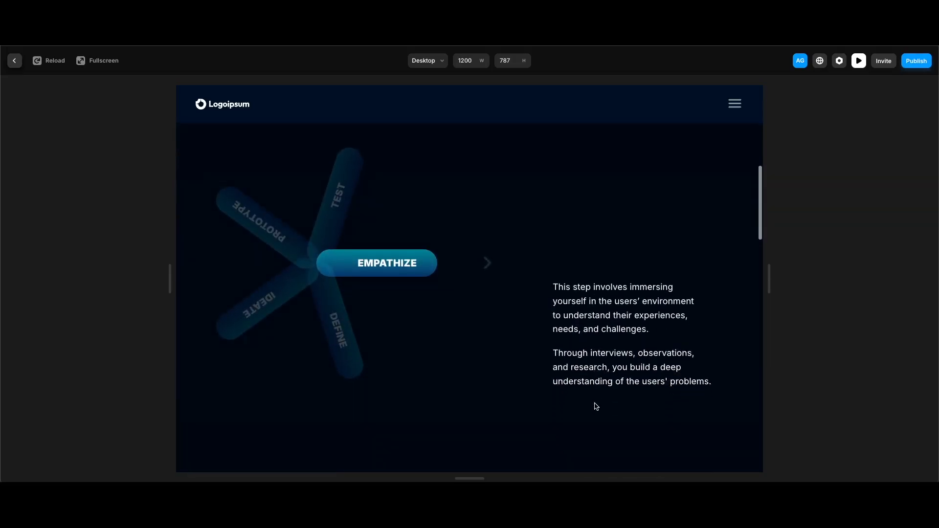
pyautogui.scroll(-5, 596, 406)
pyautogui.scroll(-3, 595, 405)
pyautogui.scroll(-5, 596, 406)
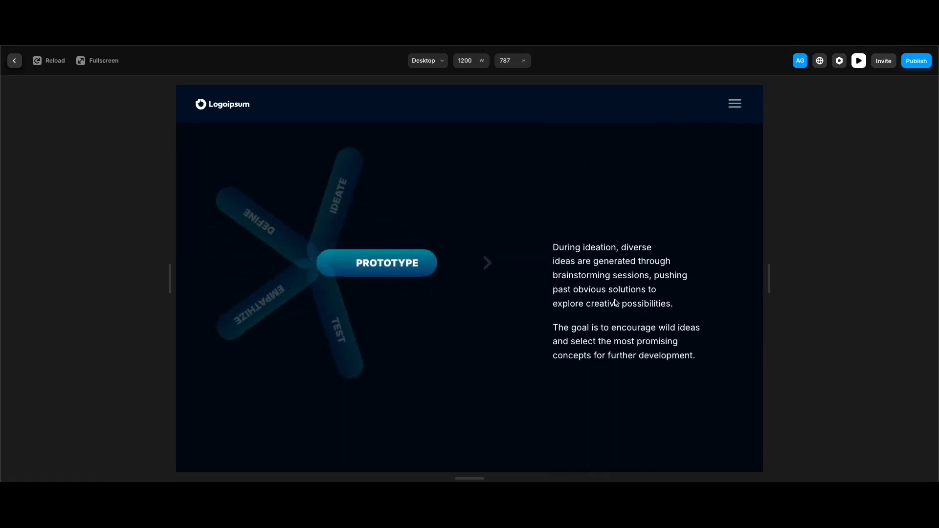
pyautogui.scroll(-4, 612, 319)
pyautogui.scroll(-5, 612, 318)
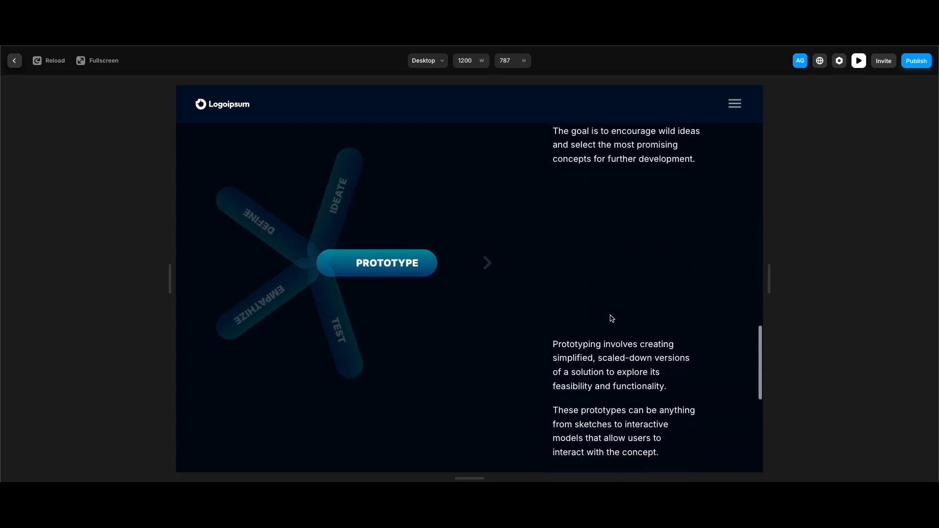
pyautogui.scroll(-5, 612, 318)
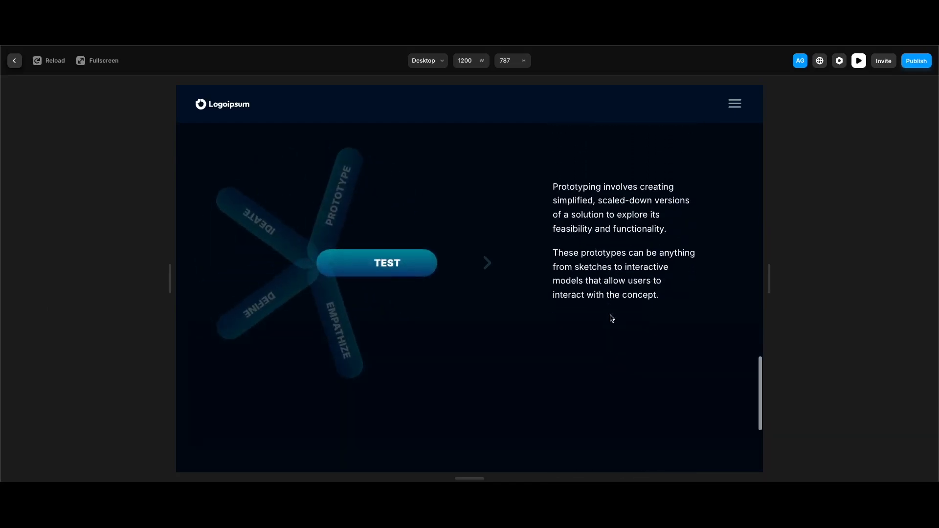
pyautogui.scroll(-1, 611, 319)
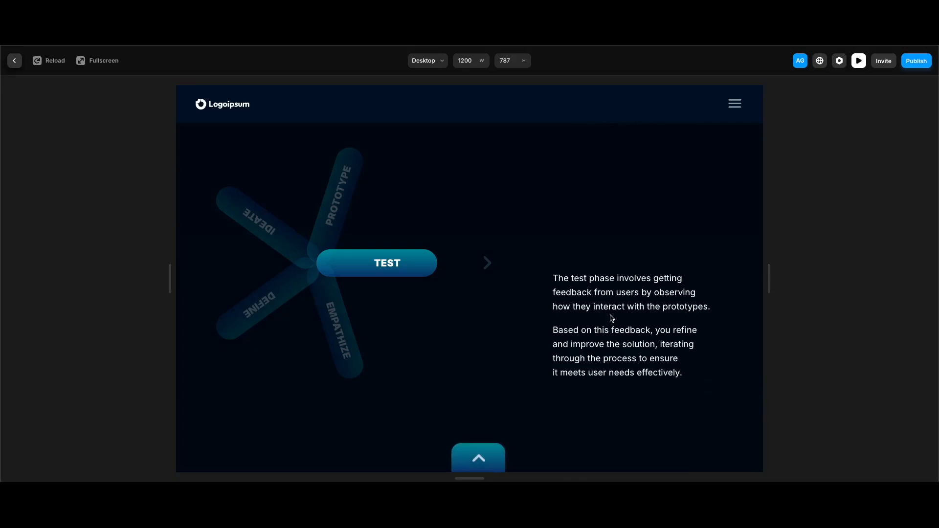
pyautogui.press('Escape')
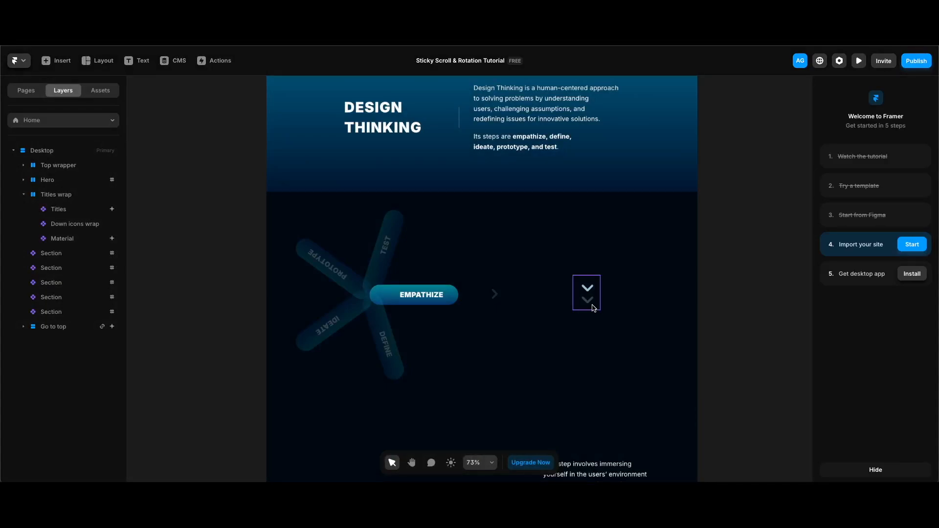
# Draw a frame of about 169 by 364 between the Titles wrap and the first Section, and rename it Trigger.
pyautogui.scroll(-5, 594, 308)
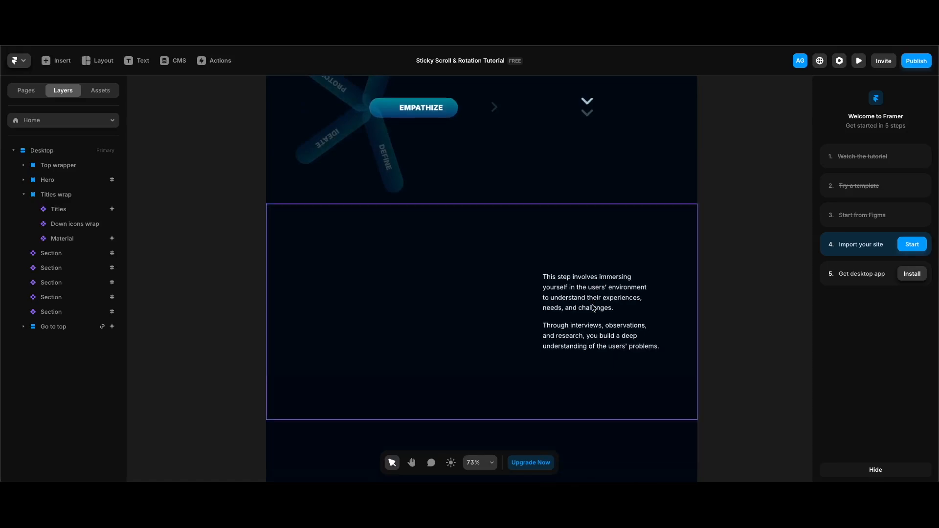
pyautogui.scroll(-2, 436, 293)
pyautogui.press('f')
pyautogui.moveTo(437, 215); pyautogui.dragTo(497, 345)
pyautogui.doubleClick(53, 256)
pyautogui.write('Trigger')
pyautogui.press('Return')
# Set the Trigger frame's position type to Absolute and its size to 200 wide by 300 high.
pyautogui.click(900, 161)
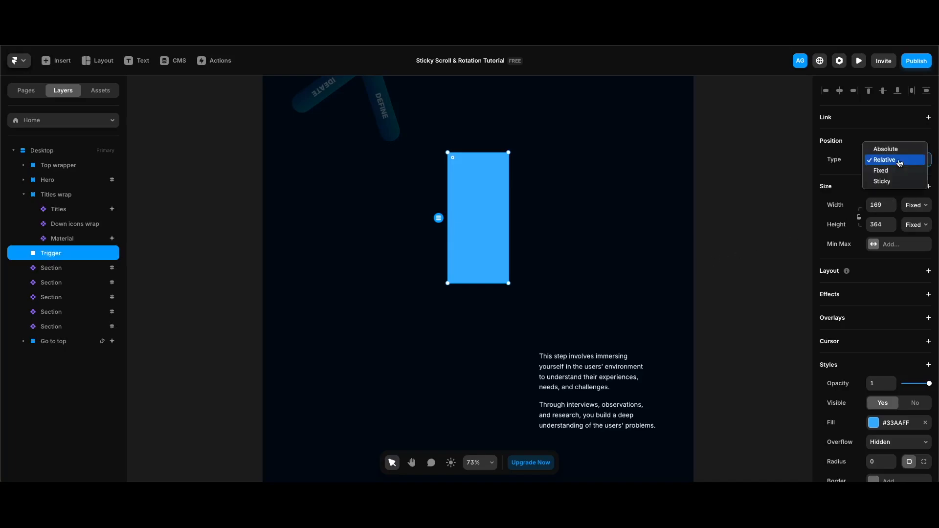
pyautogui.click(886, 148)
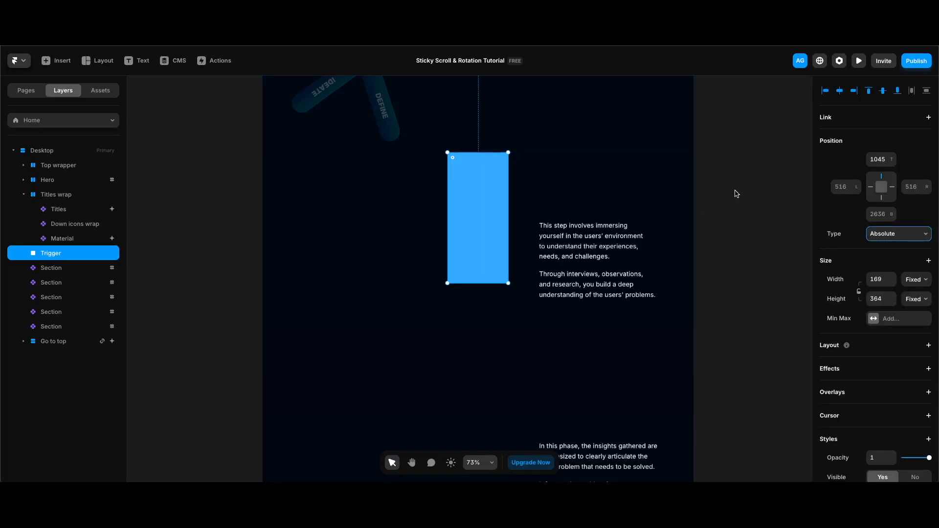
pyautogui.click(868, 278)
pyautogui.write('200')
pyautogui.press('Return')
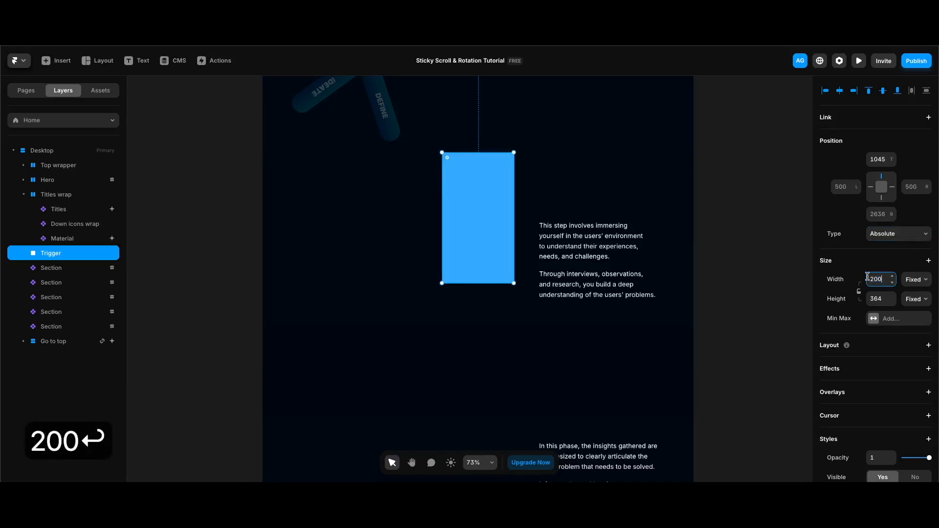
pyautogui.click(882, 302)
pyautogui.write('300')
pyautogui.press('Return')
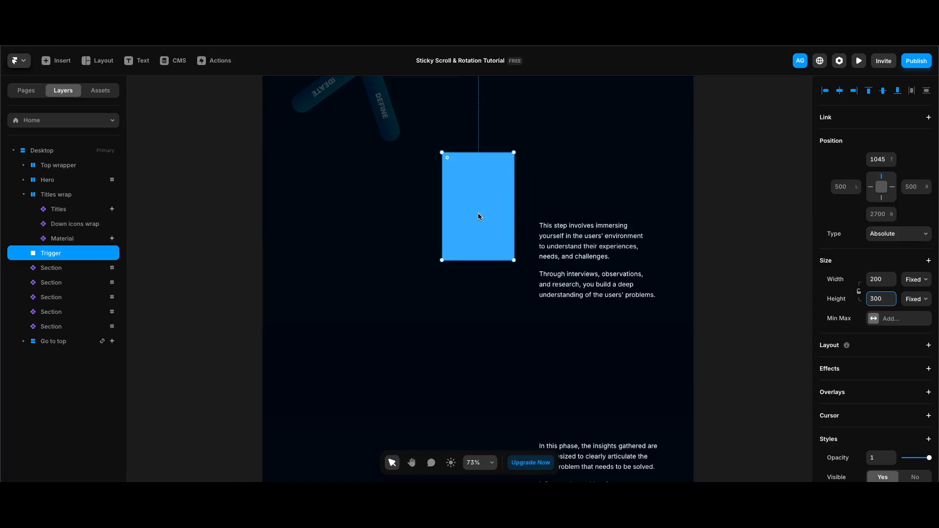
# Place the Trigger frame, with its fill removed, at the first Section's bottom edge and name its scroll section 1.
pyautogui.moveTo(479, 216); pyautogui.dragTo(538, 328)
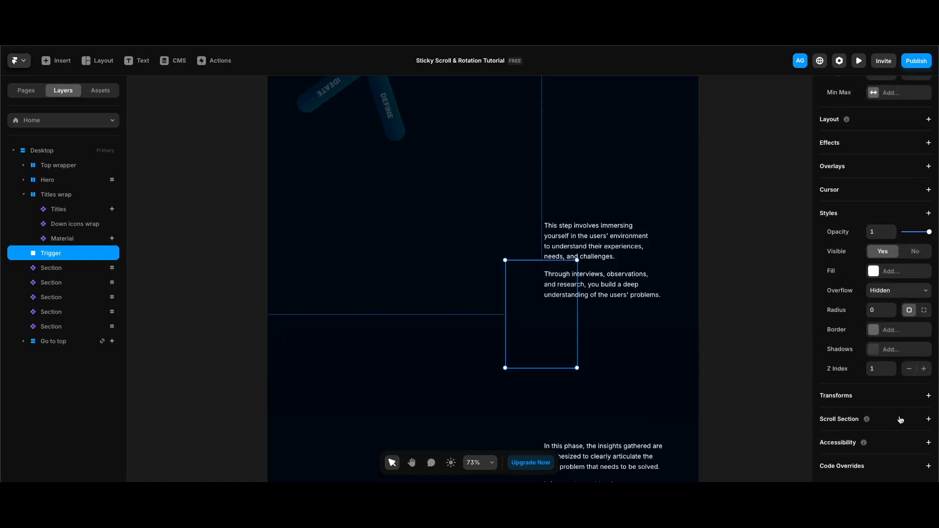
pyautogui.click(900, 420)
pyautogui.click(897, 436)
pyautogui.write('1')
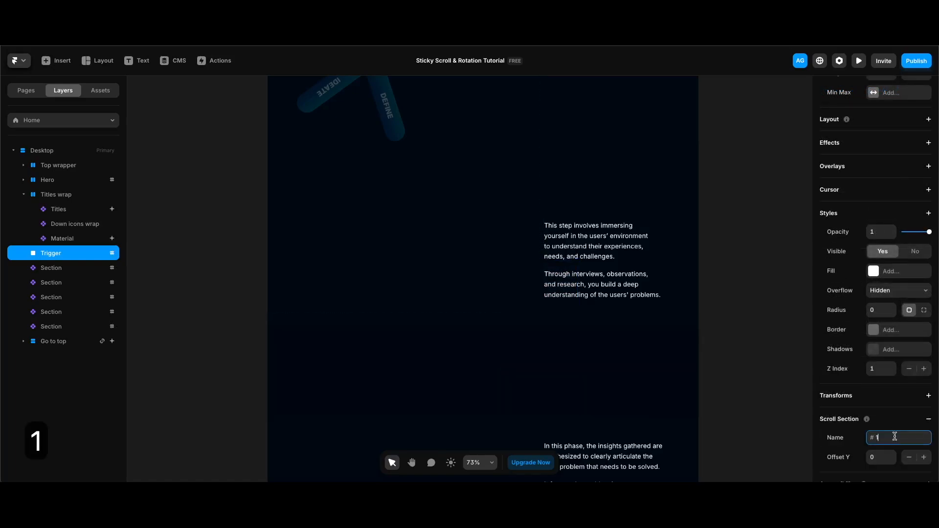
# Duplicate the Trigger frame and place the copy at the bottom edge of the second Section.
pyautogui.press('super+d')
pyautogui.scroll(-2, 568, 247)
pyautogui.moveTo(561, 249); pyautogui.dragTo(566, 419)
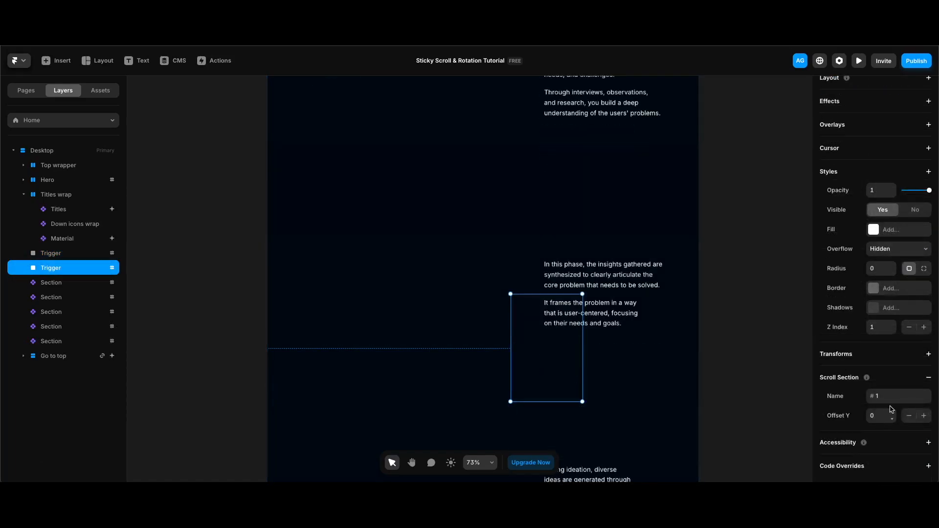
# Name the second Trigger frame's scroll section 2.
pyautogui.click(893, 399)
pyautogui.write('2')
pyautogui.press('Return')
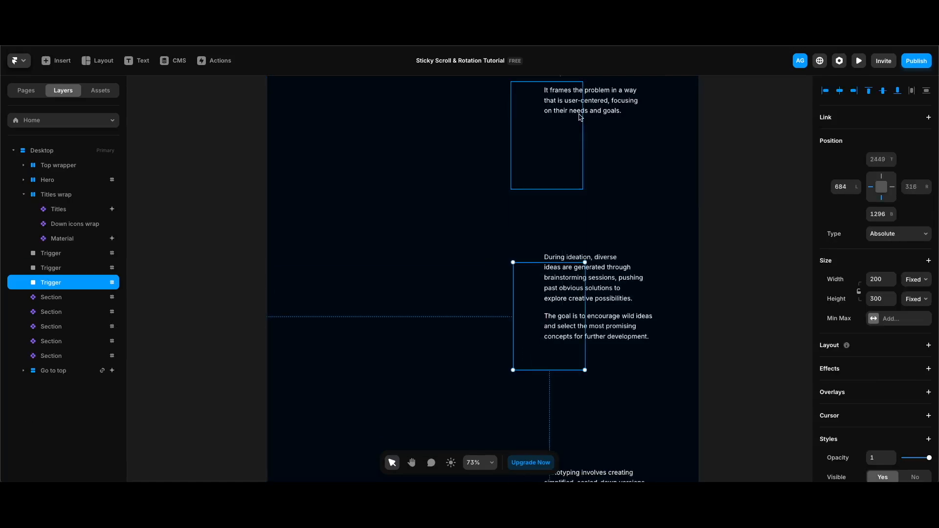
# Duplicate the Trigger frame for the remaining three Sections and name the copies' scroll sections 3, 4 and 5.
pyautogui.click(896, 397)
pyautogui.press('super+d')
pyautogui.write('4')
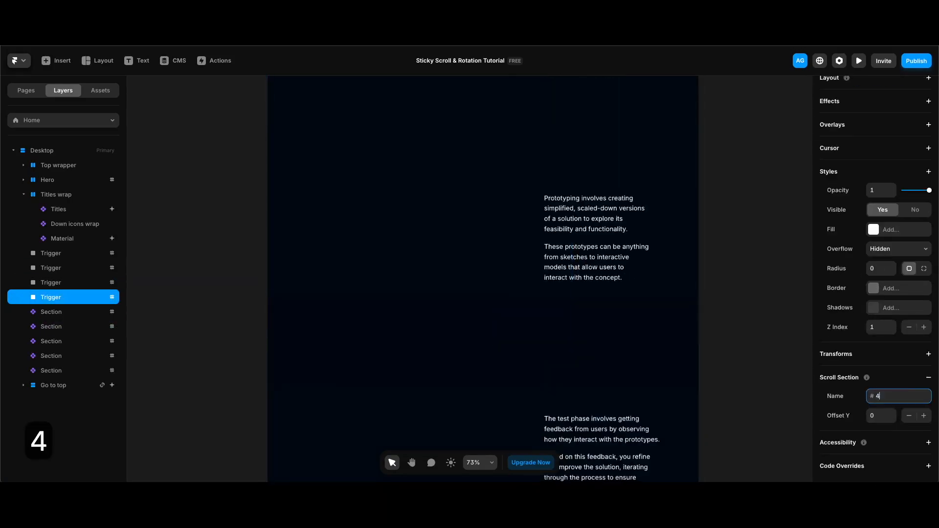
pyautogui.press('super+d')
pyautogui.write('5')
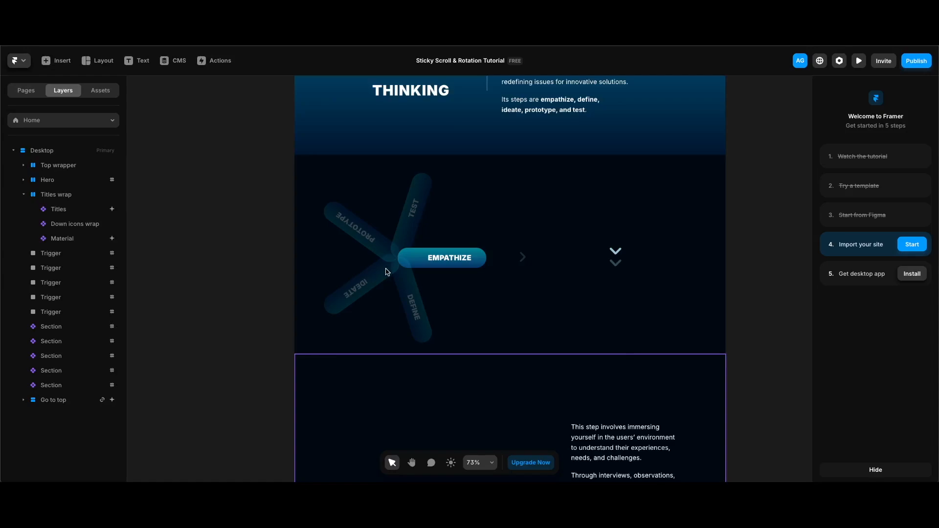
# Retarget the Titles component's Scroll Variant effect to the numbered Trigger sections, using #2 for Variant 2 and #3 for Variant 3.
pyautogui.click(430, 244)
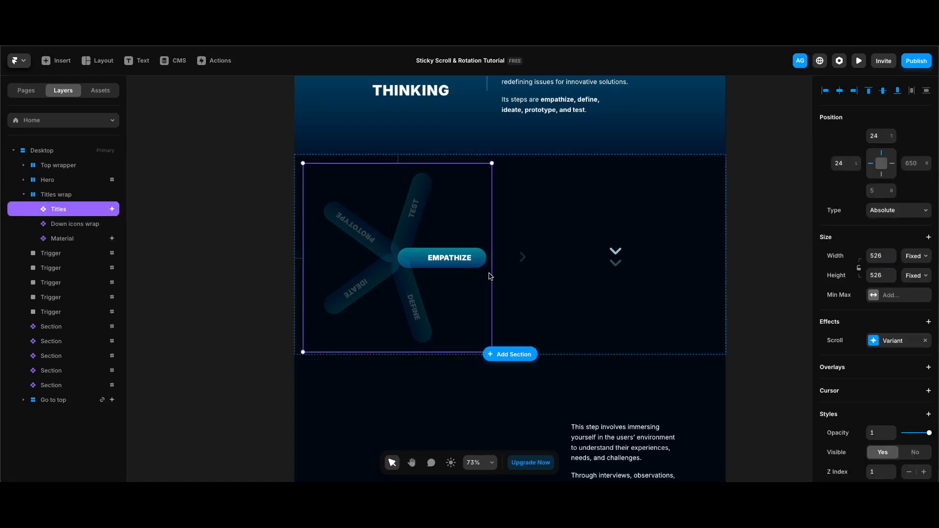
pyautogui.click(903, 340)
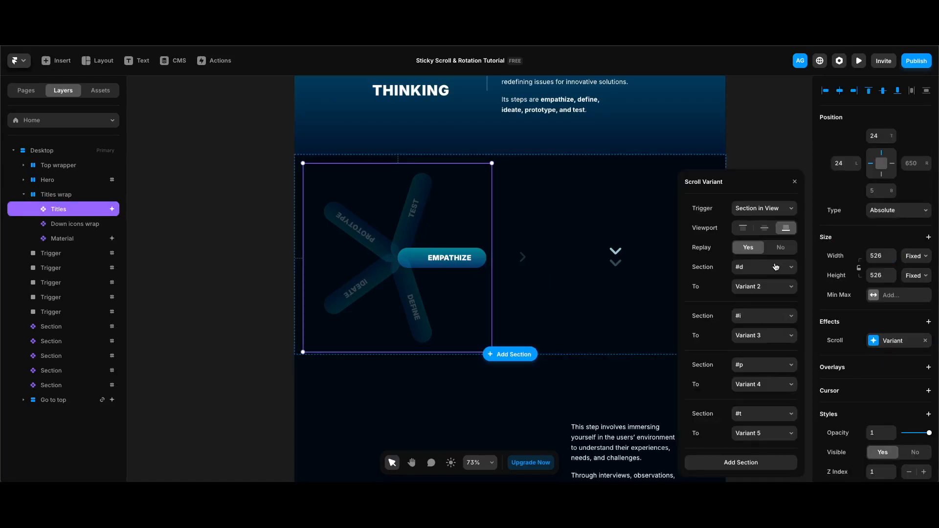
pyautogui.click(773, 267)
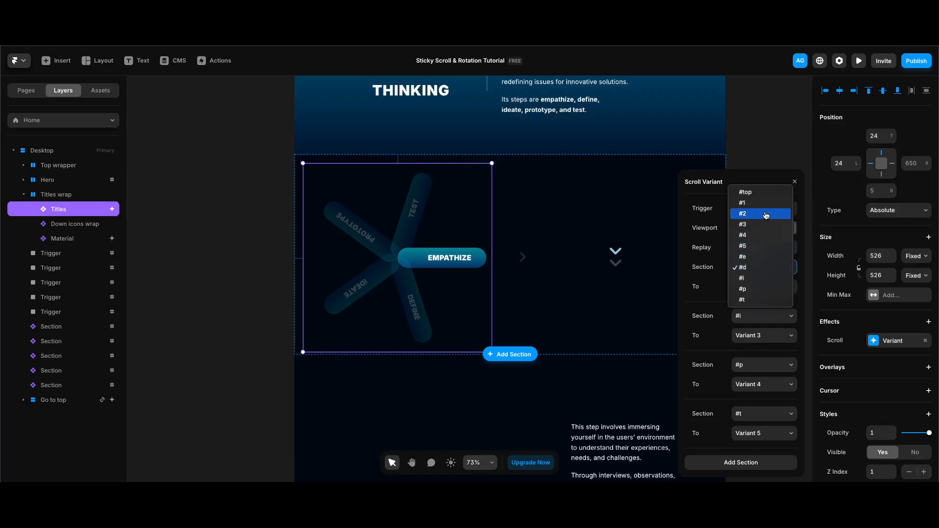
pyautogui.click(766, 213)
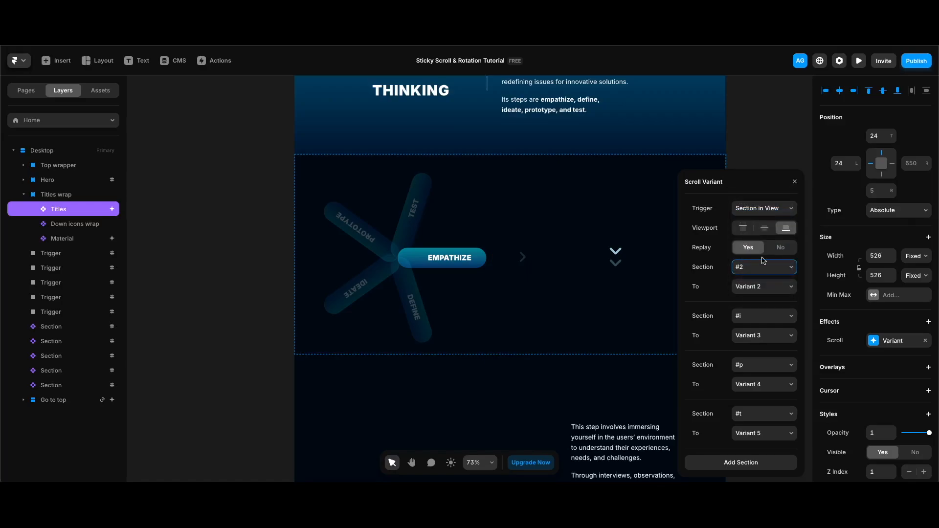
pyautogui.click(769, 315)
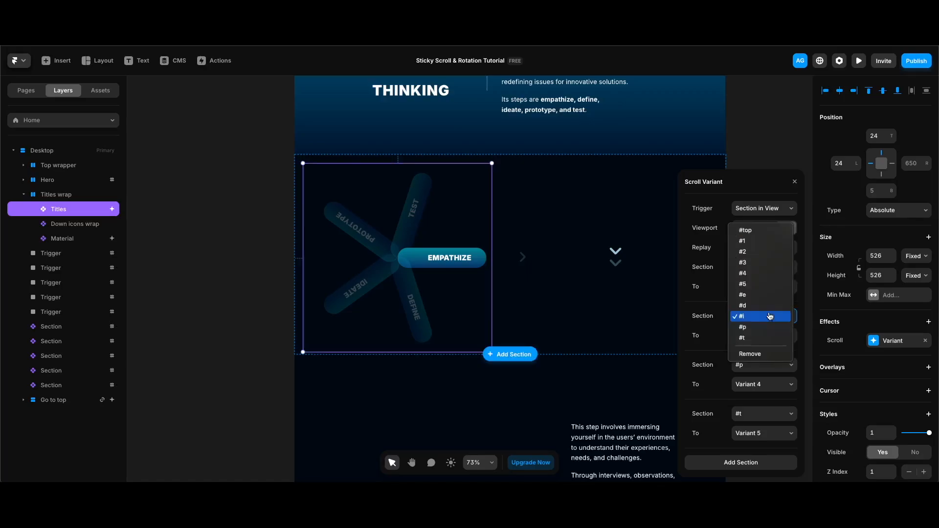
pyautogui.click(770, 316)
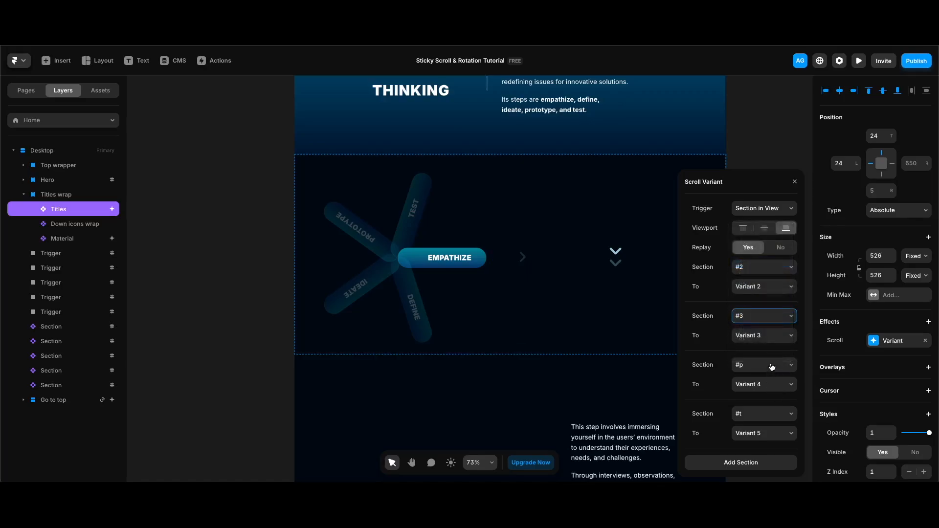
pyautogui.click(772, 366)
pyautogui.click(771, 365)
pyautogui.click(608, 311)
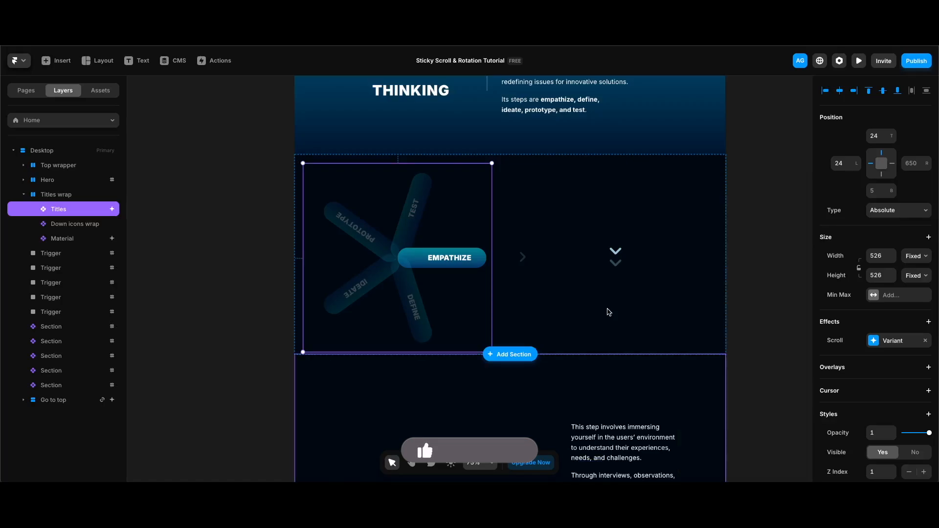
# Preview the page and check in both scroll directions when the titles rotate relative to each Section's text.
pyautogui.press('super+p')
pyautogui.scroll(-10, 730, 378)
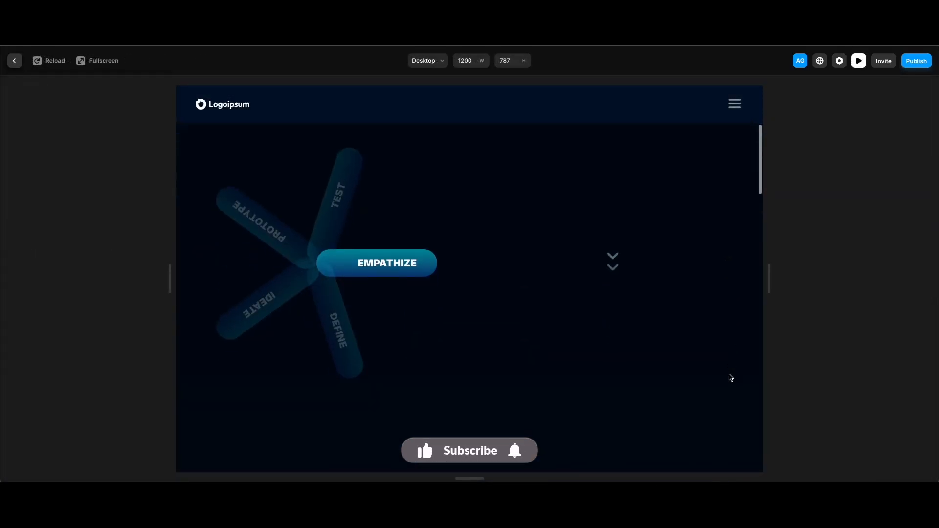
pyautogui.scroll(-4, 731, 378)
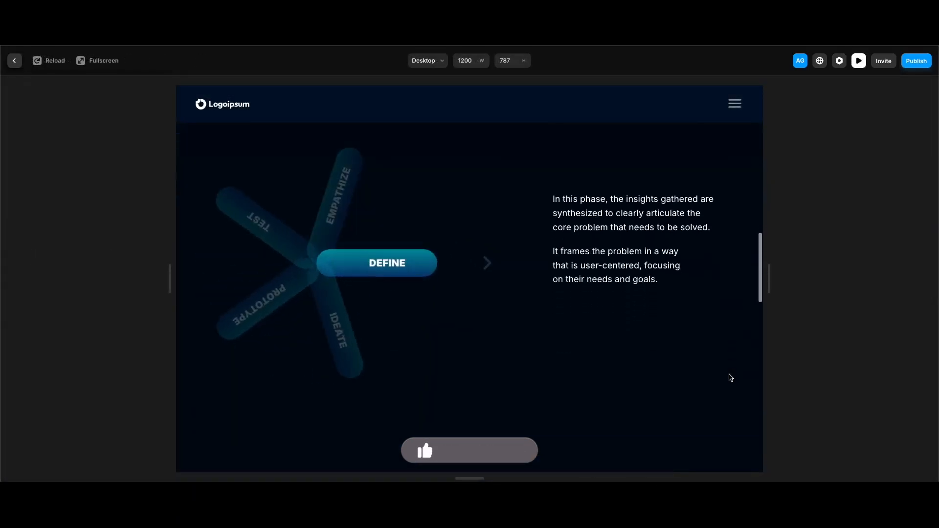
pyautogui.scroll(-1, 731, 385)
pyautogui.scroll(-5, 730, 385)
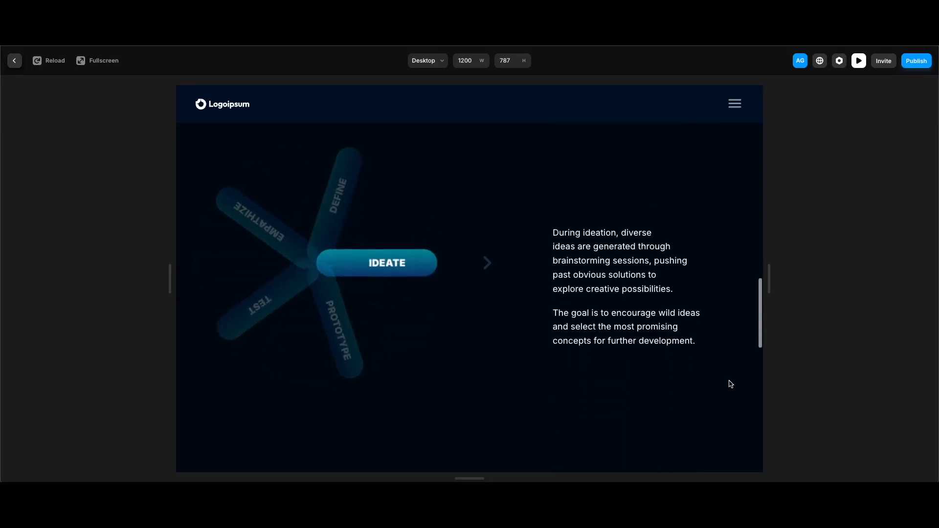
pyautogui.scroll(-5, 731, 385)
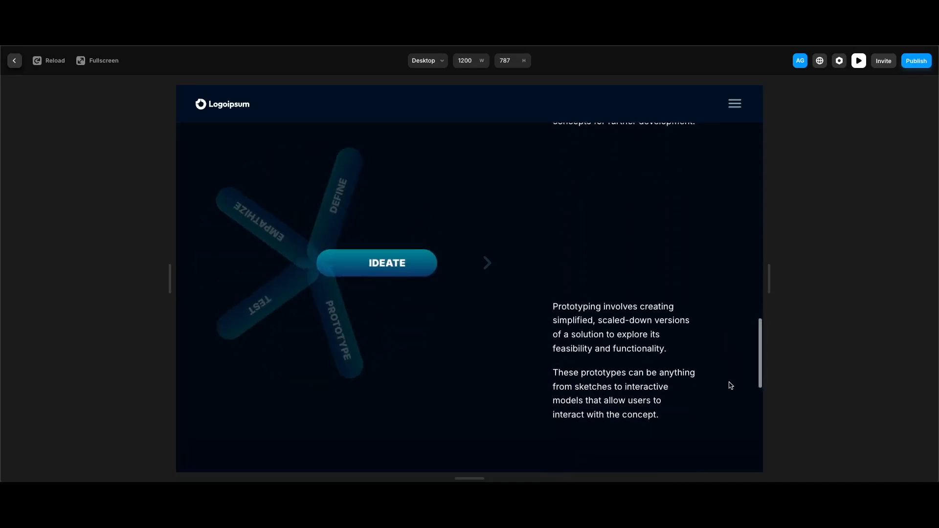
pyautogui.scroll(-5, 730, 385)
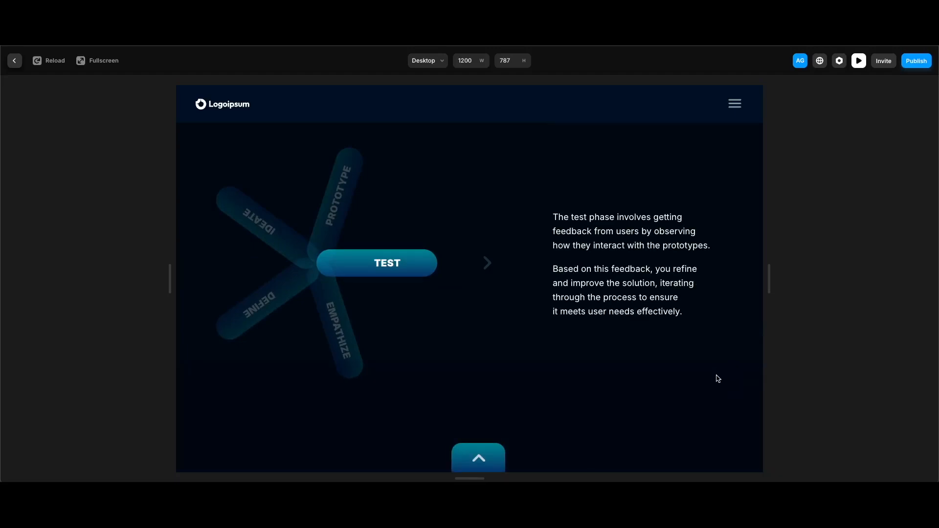
pyautogui.scroll(4, 721, 375)
pyautogui.scroll(5, 717, 378)
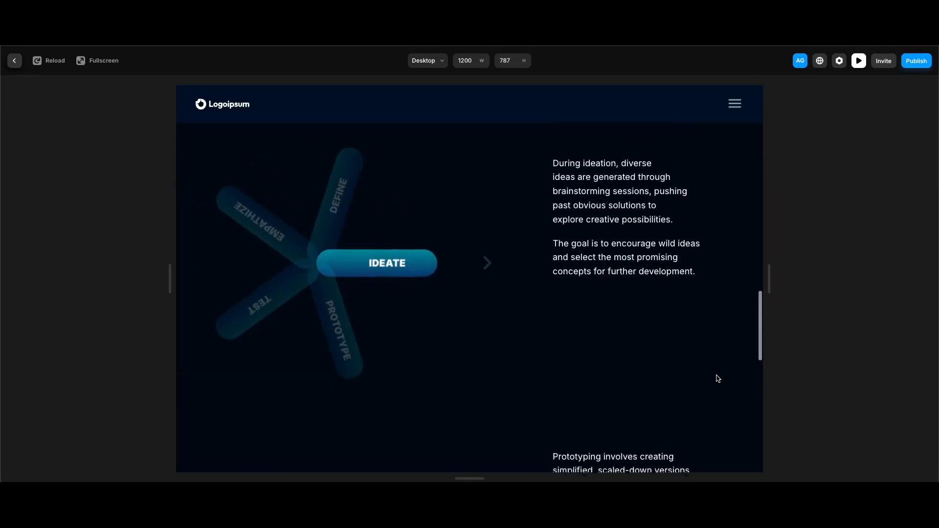
pyautogui.scroll(3, 717, 378)
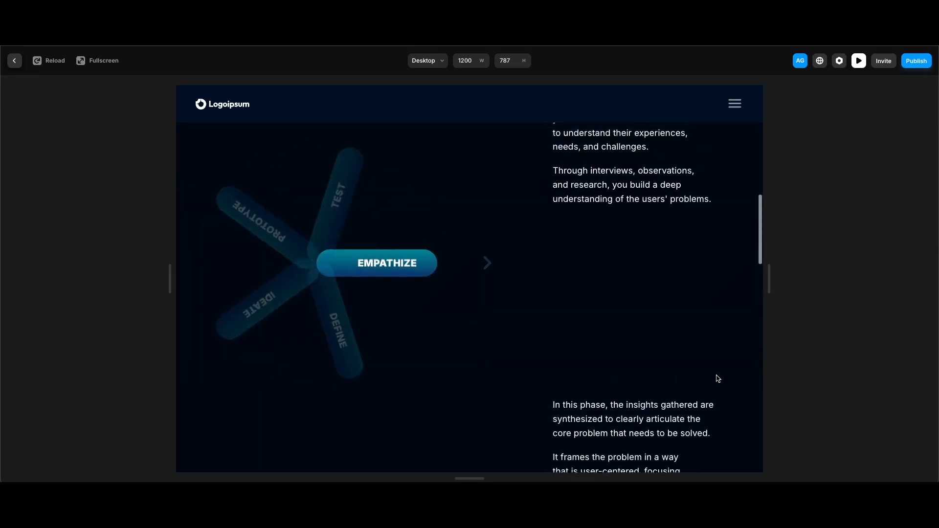
pyautogui.press('Escape')
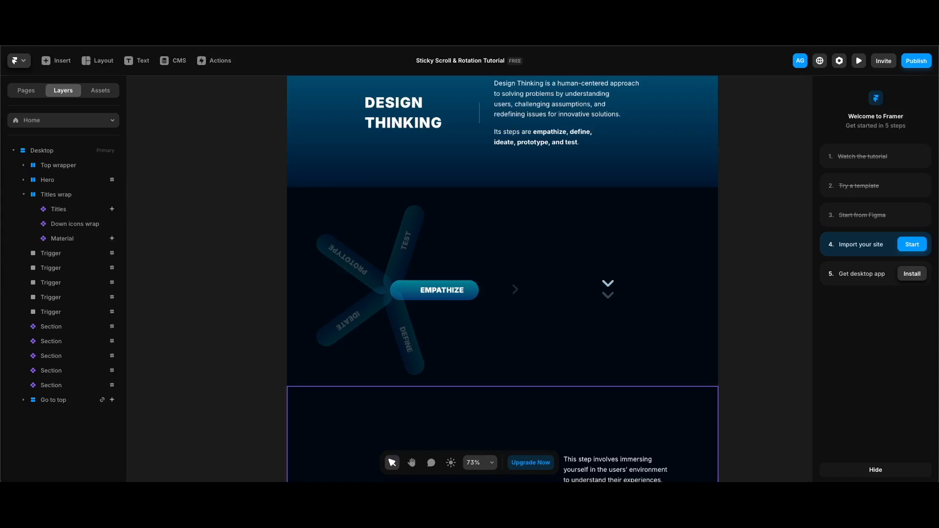
# In the Titles component, duplicate Variant 2 directly above the original and rename the copy V 2-2.
pyautogui.doubleClick(410, 296)
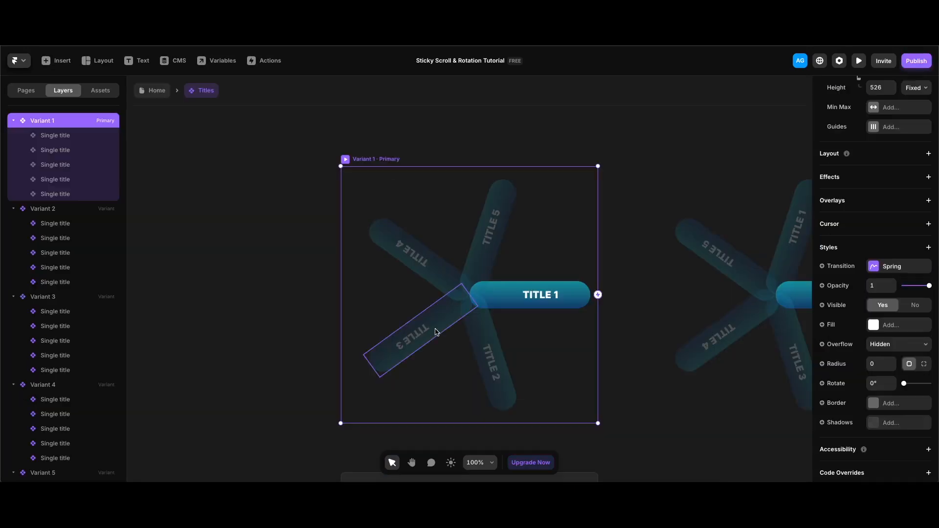
pyautogui.scroll(-6, 276, 266)
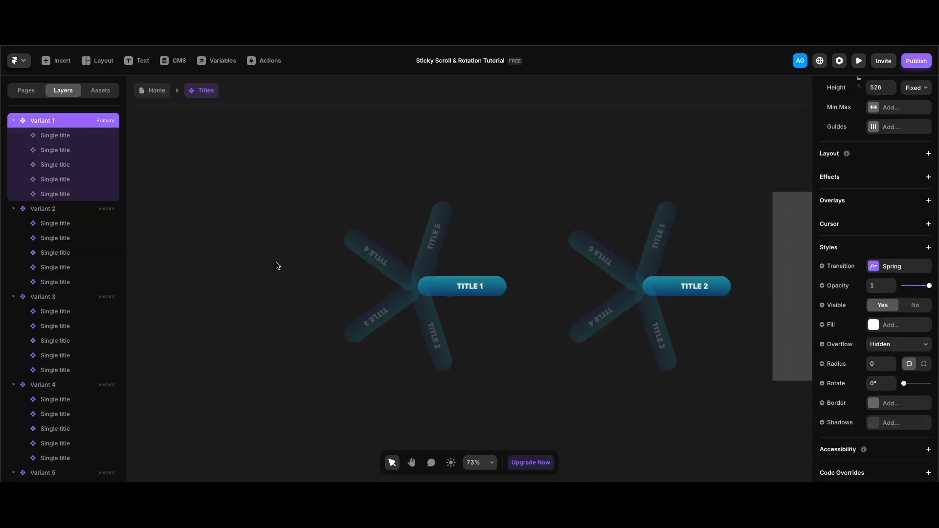
pyautogui.click(455, 266)
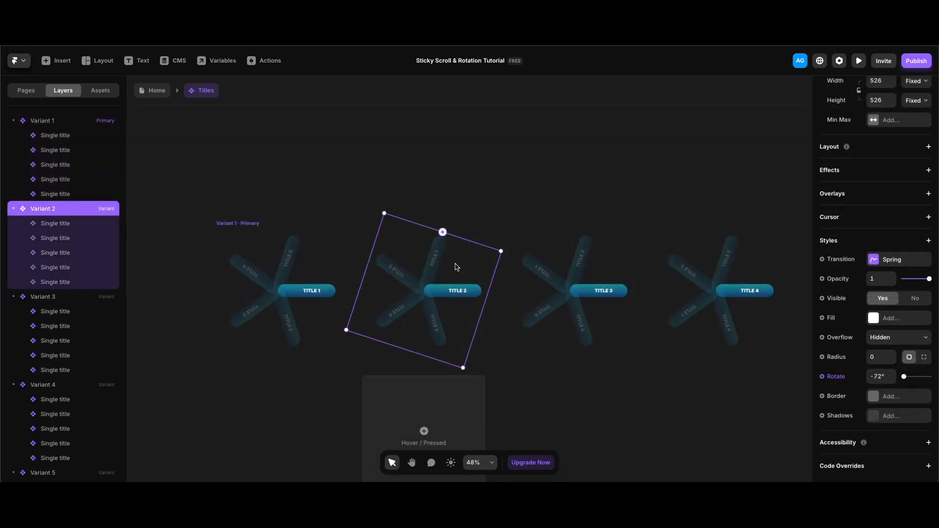
pyautogui.moveTo(452, 280); pyautogui.dragTo(446, 140)
pyautogui.write('V 2-2')
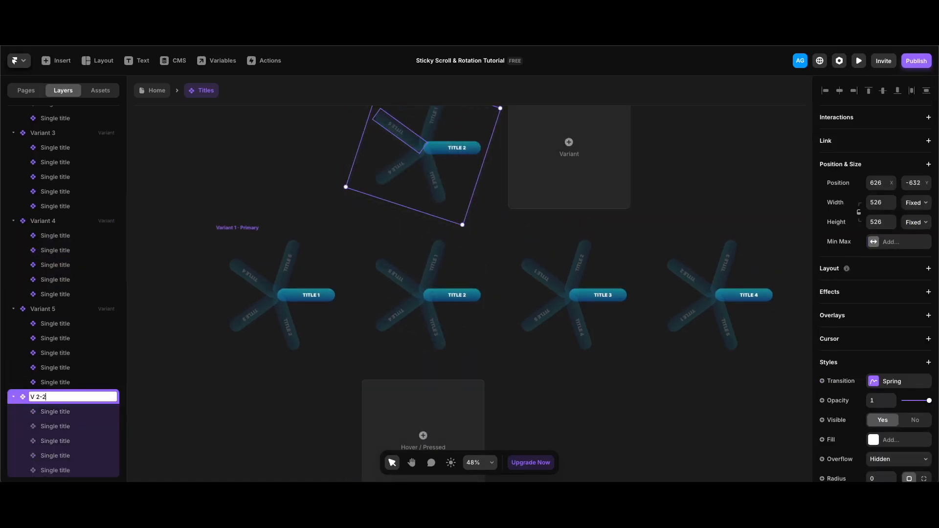
pyautogui.press('Return')
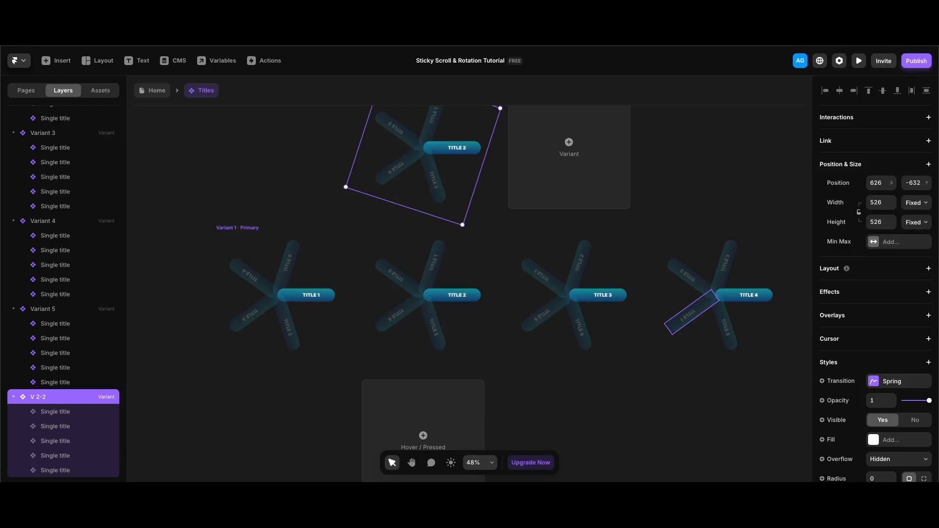
# Set the rotation of Variant 2's four inactive titles to -288° so they collapse behind Title 2.
pyautogui.scroll(5, 483, 265)
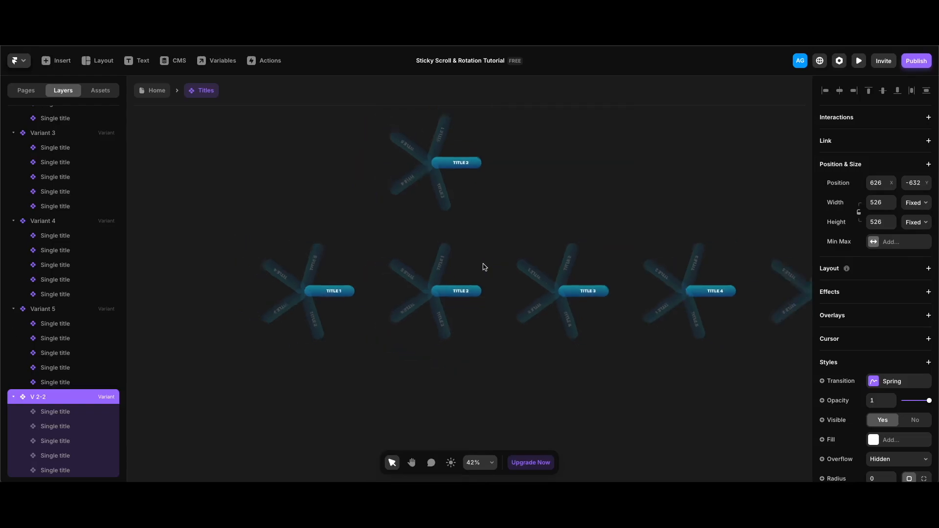
pyautogui.click(409, 267)
pyautogui.keyDown('shift'); pyautogui.click(365, 282); pyautogui.keyUp('shift')
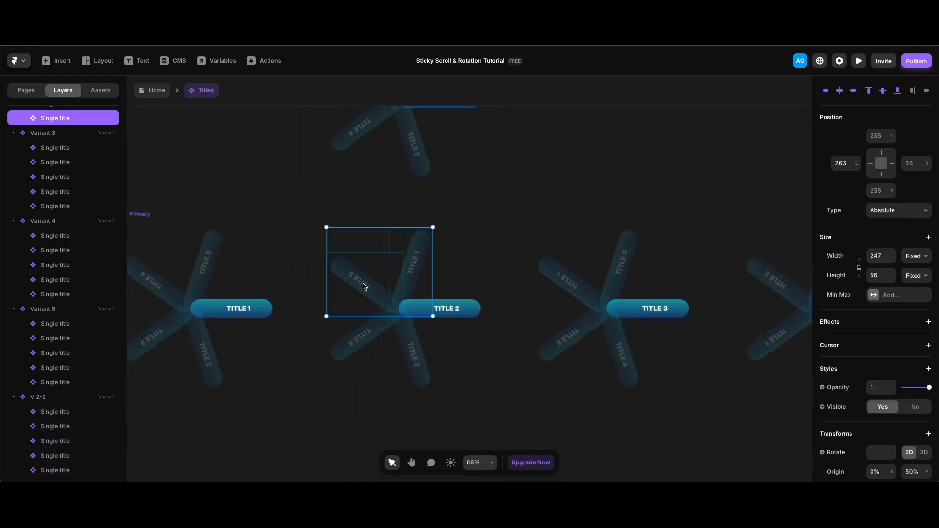
pyautogui.keyDown('shift'); pyautogui.click(361, 338); pyautogui.keyUp('shift')
pyautogui.keyDown('shift'); pyautogui.click(414, 354); pyautogui.keyUp('shift')
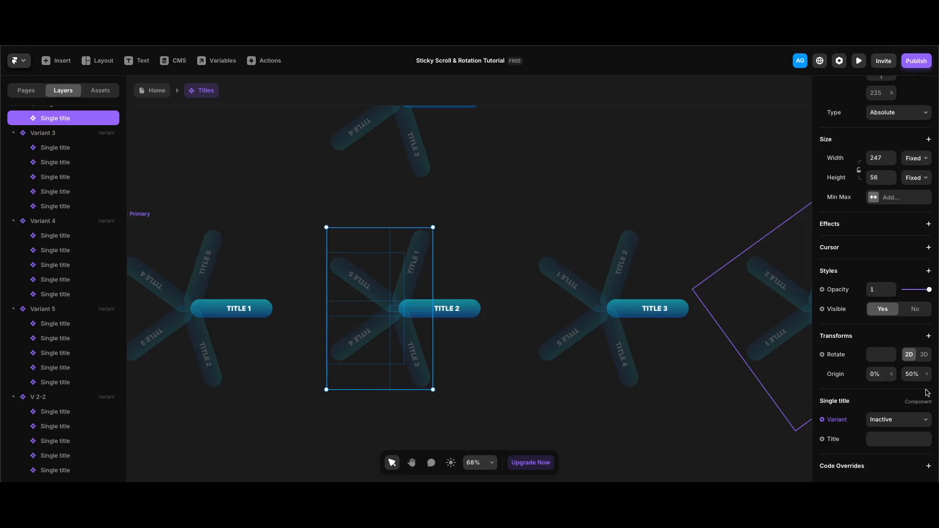
pyautogui.click(882, 354)
pyautogui.write('-288')
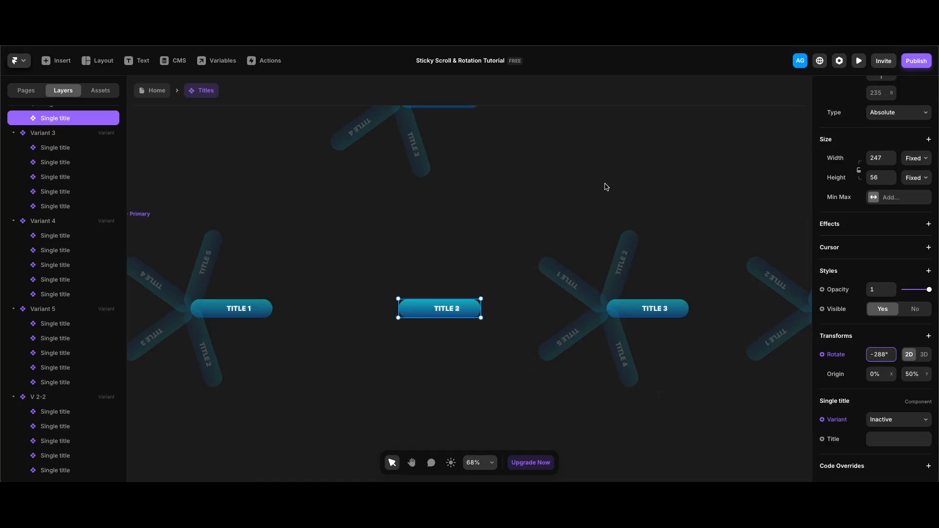
pyautogui.press('Return')
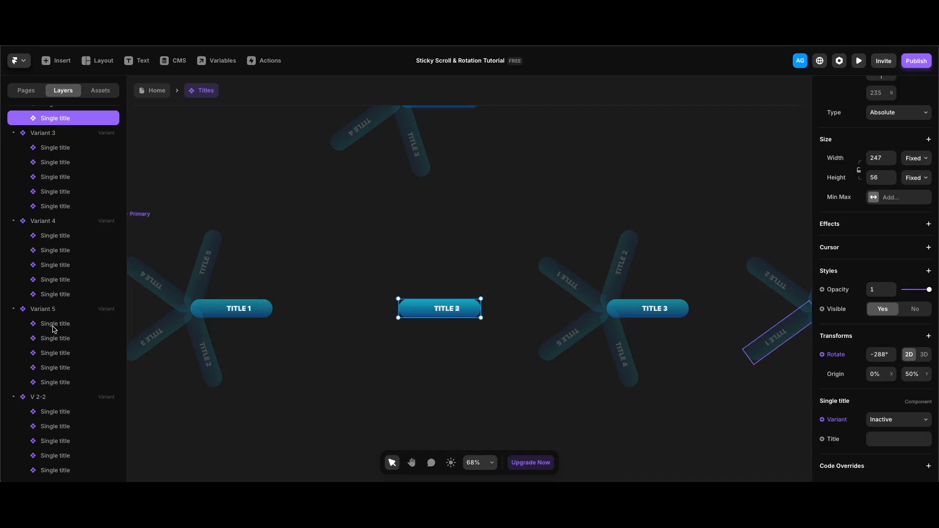
# Connect Variant 2 to V 2-2 with an Appear interaction delayed by 0.2 seconds.
pyautogui.click(425, 294)
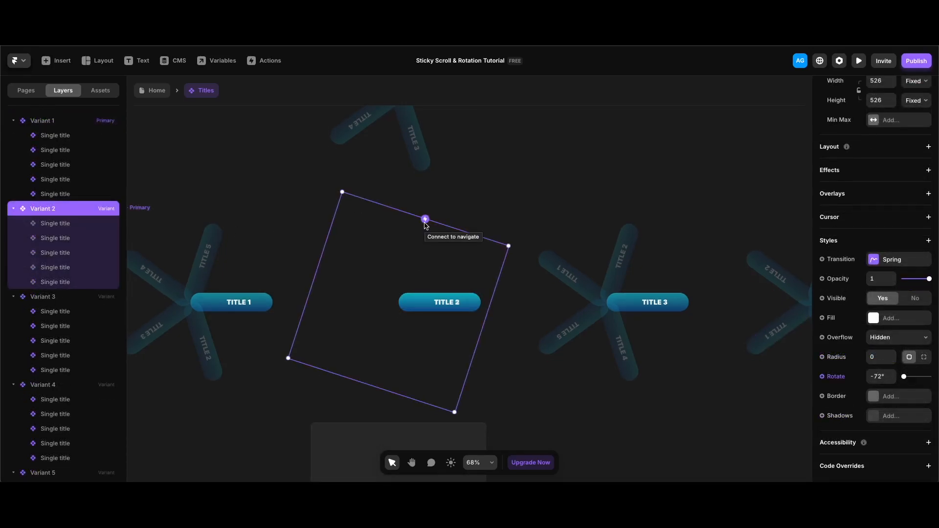
pyautogui.moveTo(425, 218); pyautogui.dragTo(431, 138)
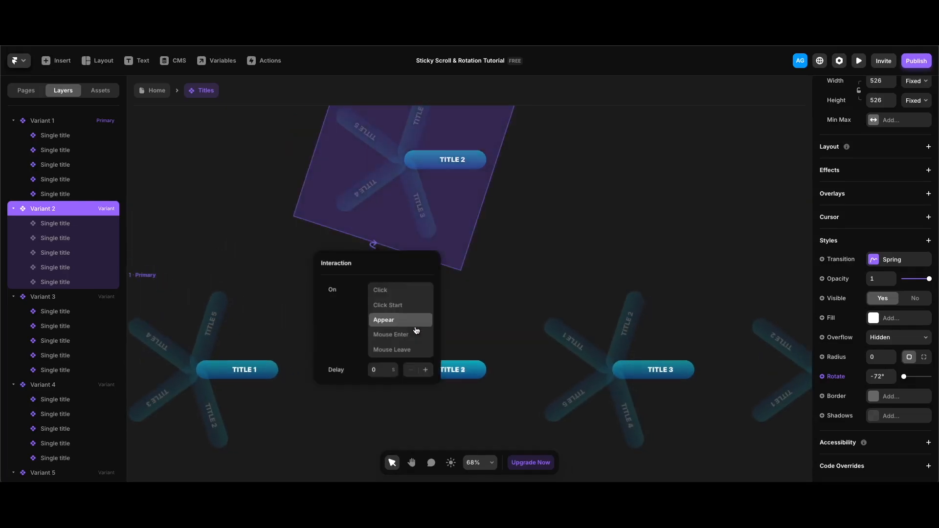
pyautogui.click(378, 373)
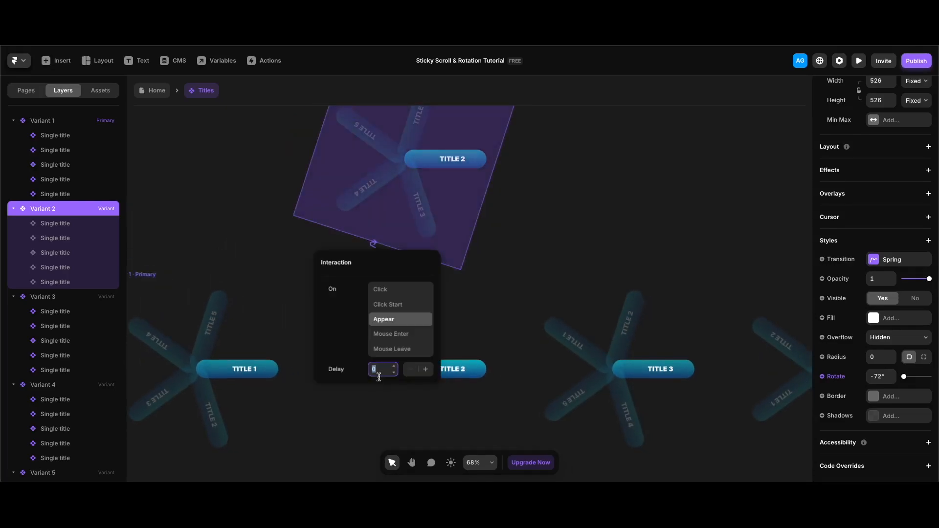
pyautogui.write('.2')
pyautogui.press('Return')
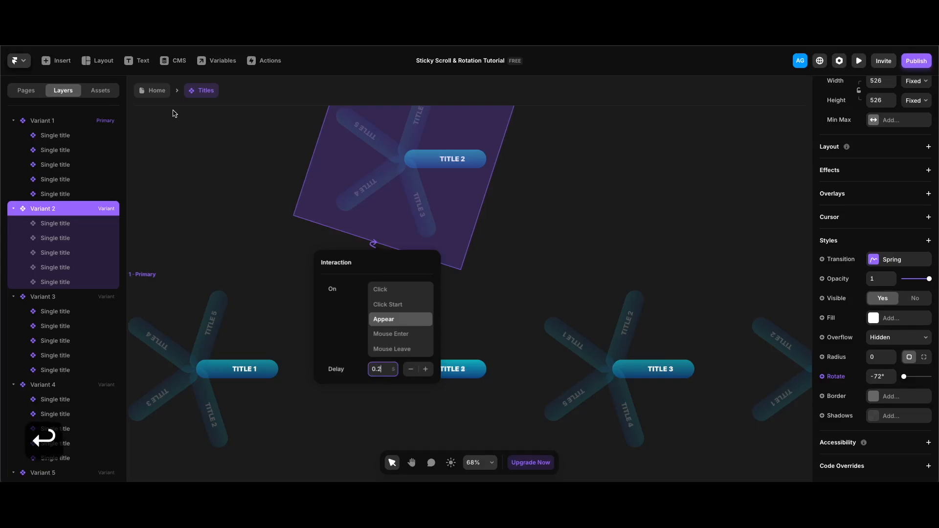
# Return to the Home page and preview the scroll transition from Empathize to Define.
pyautogui.click(158, 100)
pyautogui.press('super+p')
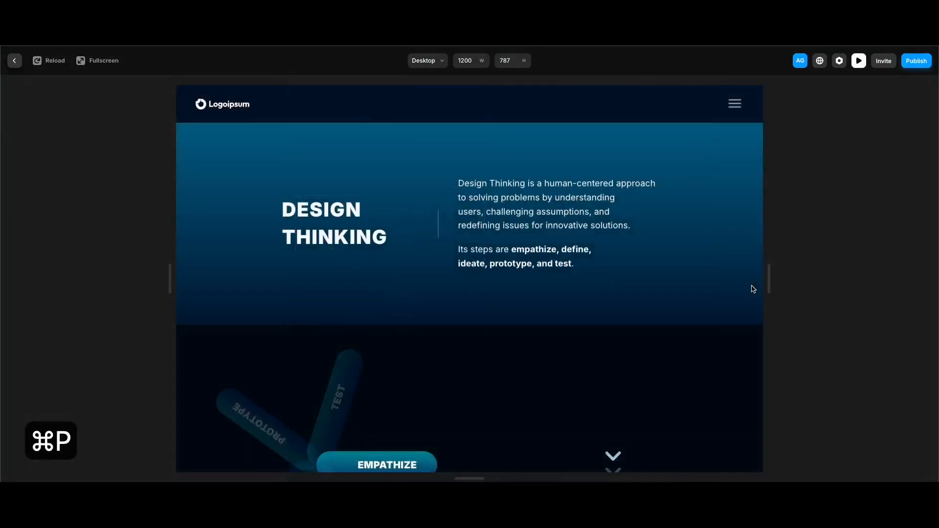
pyautogui.scroll(-10, 689, 291)
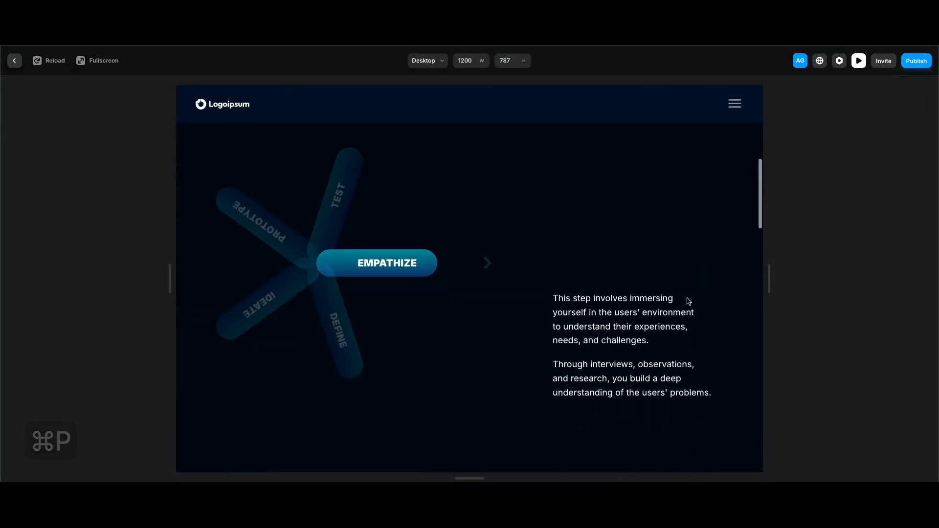
pyautogui.scroll(-5, 688, 302)
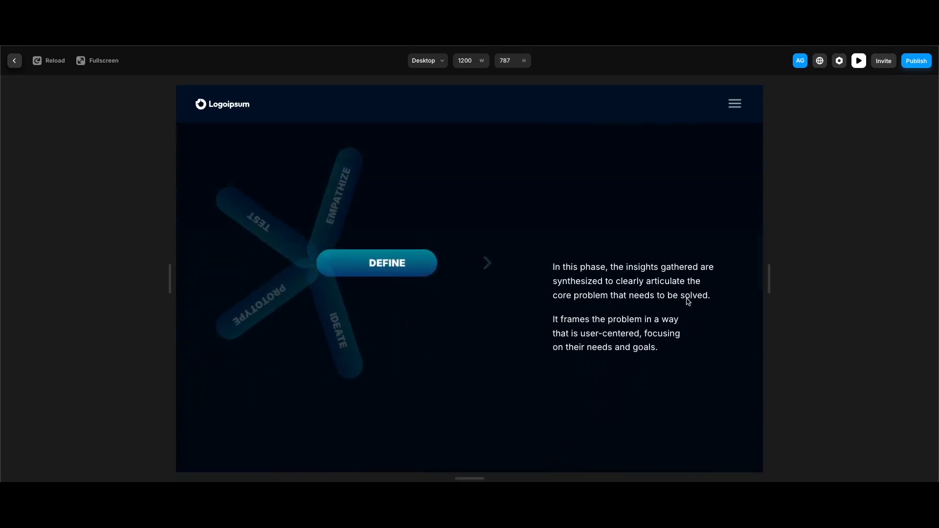
# Replay the preview's scroll transition back and forth between Empathize and Define.
pyautogui.scroll(3, 688, 299)
pyautogui.scroll(-5, 688, 298)
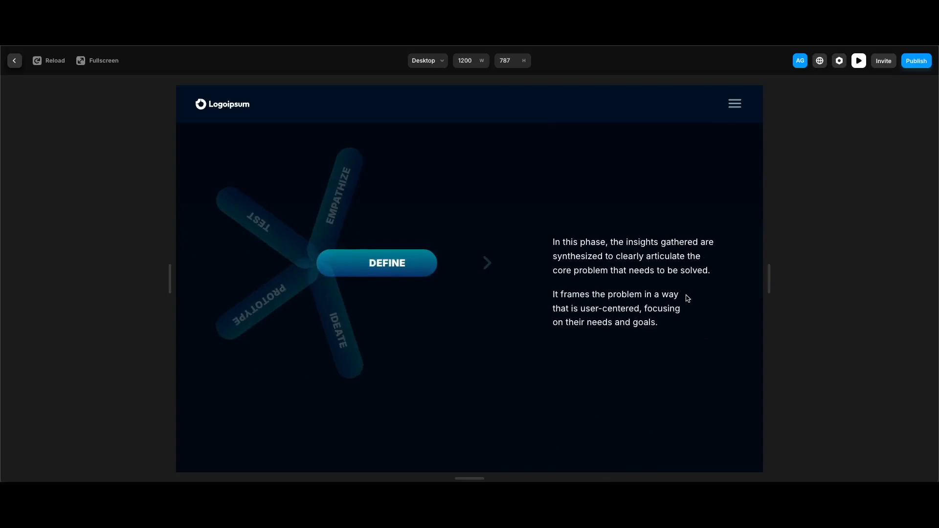
pyautogui.scroll(5, 651, 289)
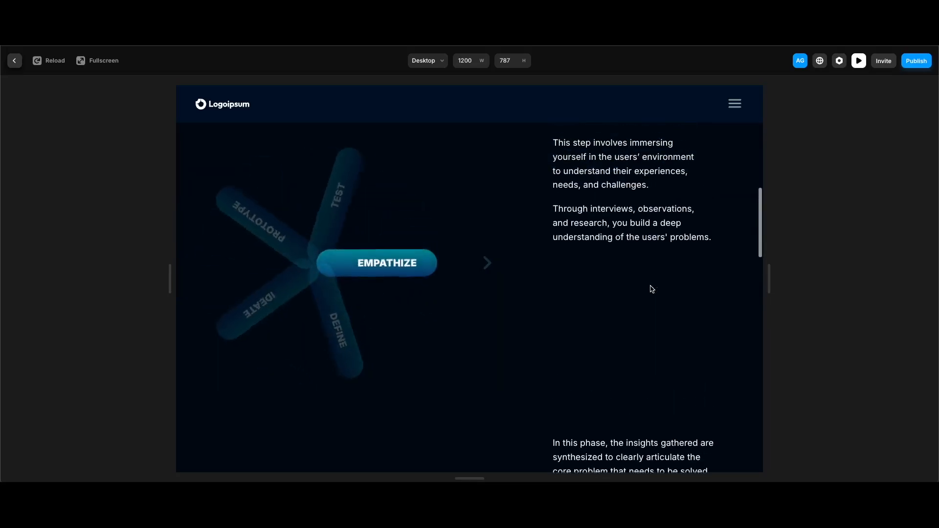
pyautogui.scroll(-5, 656, 303)
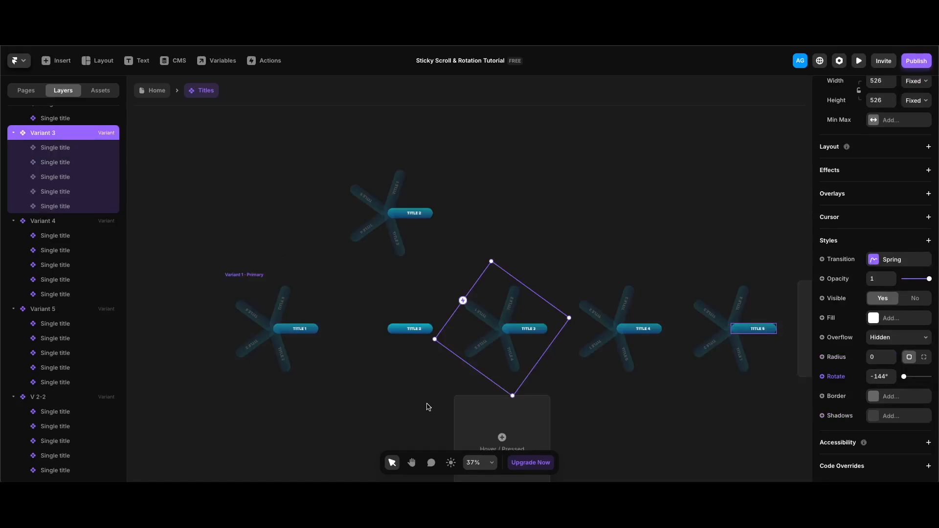
# Duplicate Variant 3 of Titles above the original and set the rotation of the original's four inactive titles to -216°.
pyautogui.moveTo(539, 330); pyautogui.dragTo(539, 283)
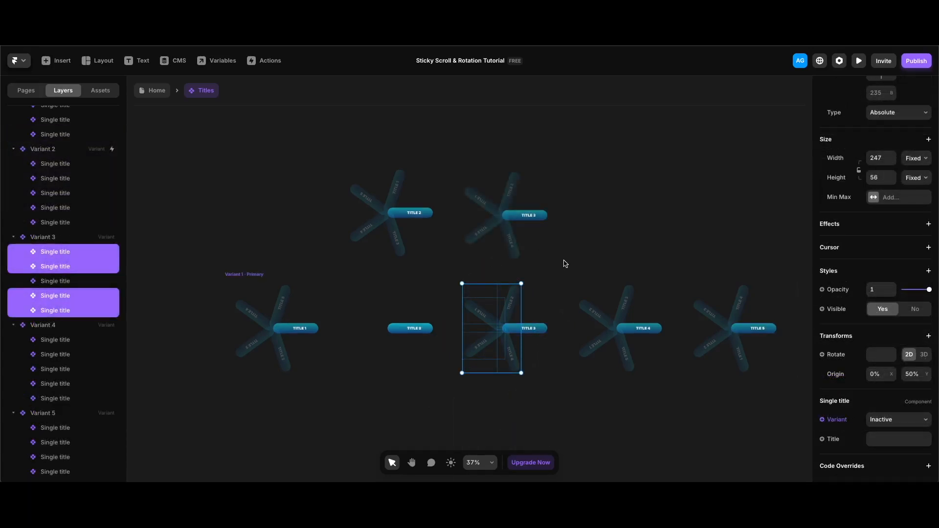
pyautogui.click(872, 354)
pyautogui.write('-')
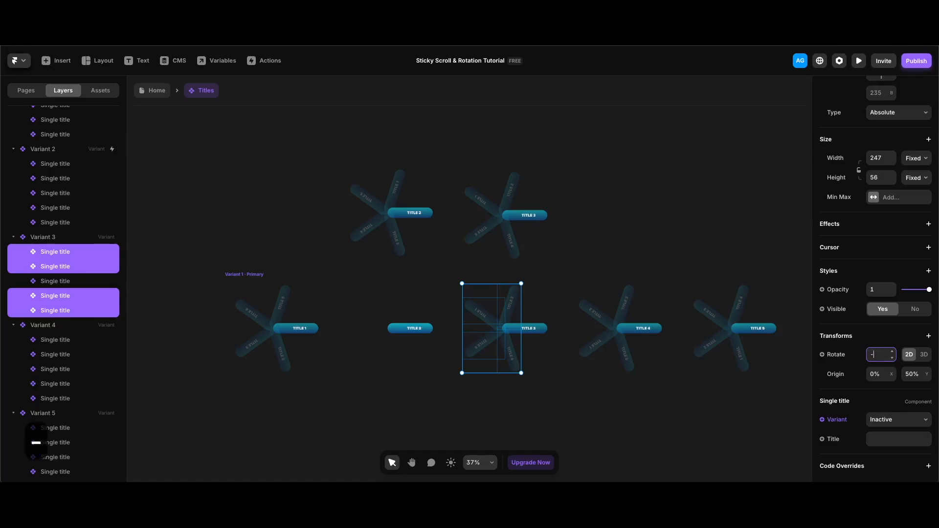
pyautogui.write('216')
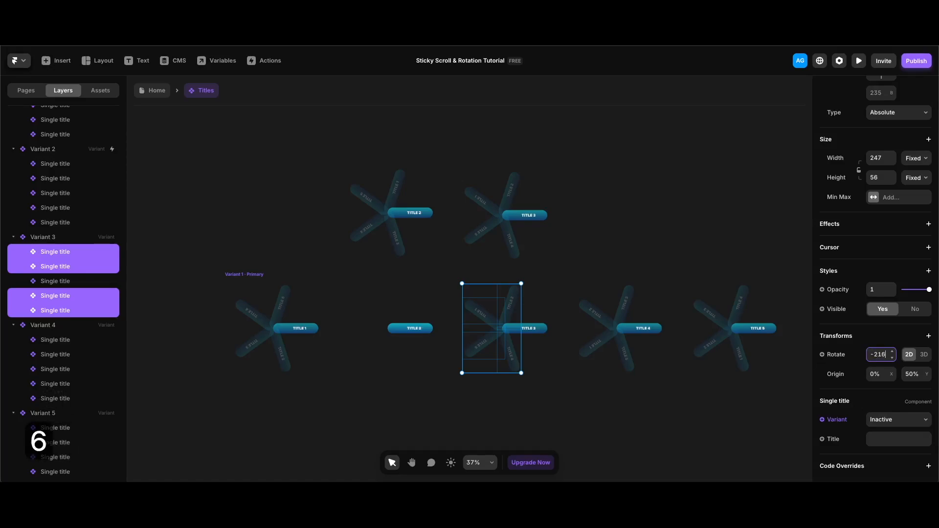
# Connect Variant 3 to its copy above with an Appear interaction delayed by 0.2 seconds.
pyautogui.click(515, 281)
pyautogui.moveTo(463, 300); pyautogui.dragTo(483, 226)
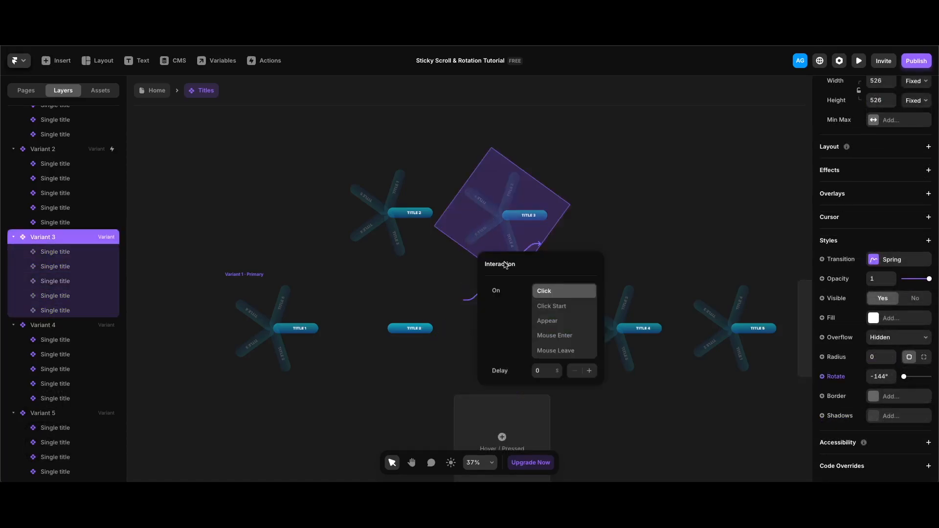
pyautogui.click(588, 323)
pyautogui.click(540, 373)
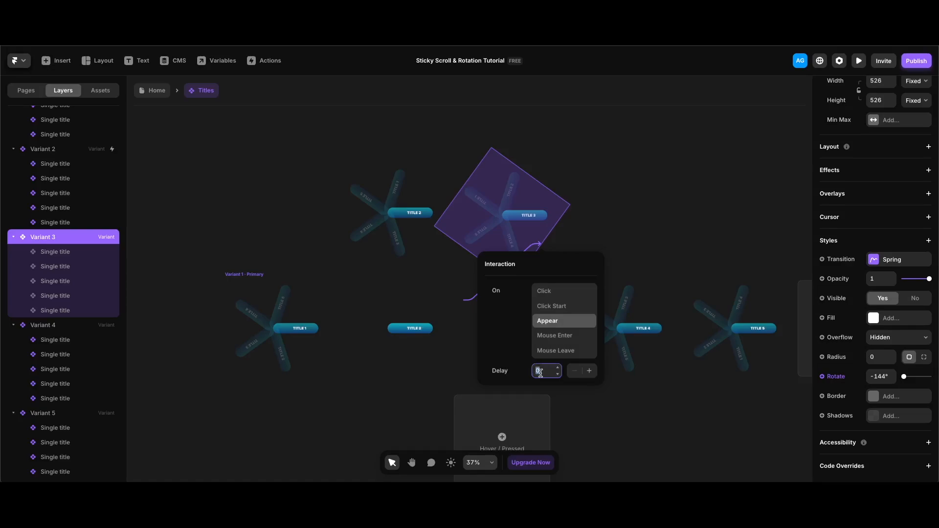
pyautogui.write('.2')
pyautogui.press('Return')
# Duplicate Variant 4 and Variant 5 above their originals and collapse each original's inactive titles behind its active title.
pyautogui.hscroll(3, 496, 347)
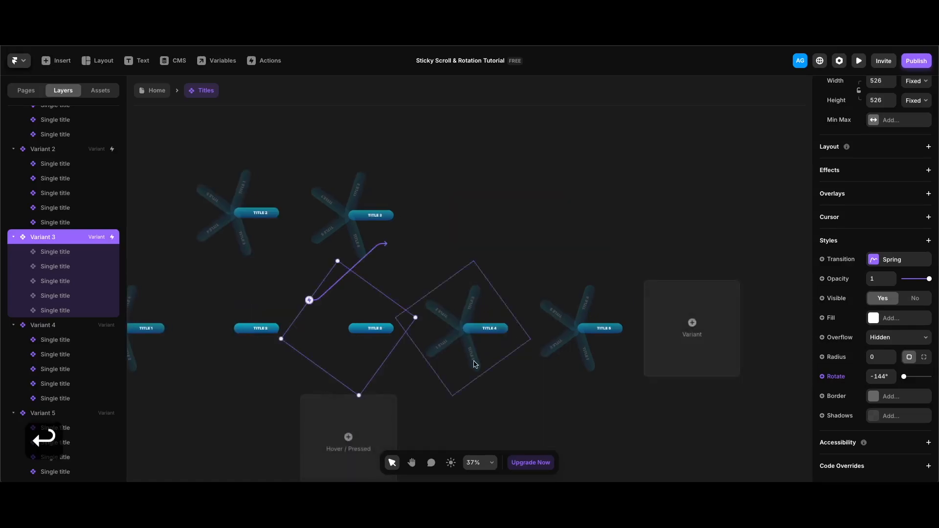
pyautogui.click(498, 358)
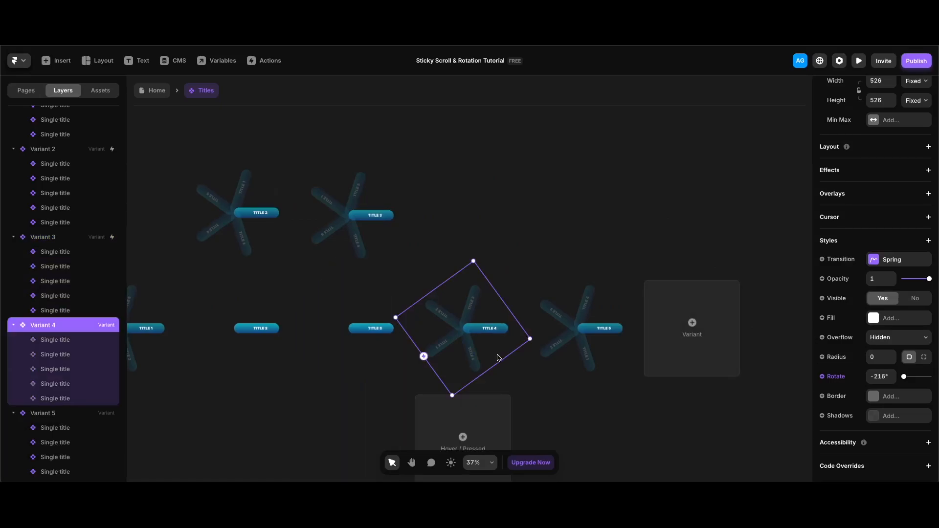
pyautogui.click(497, 357)
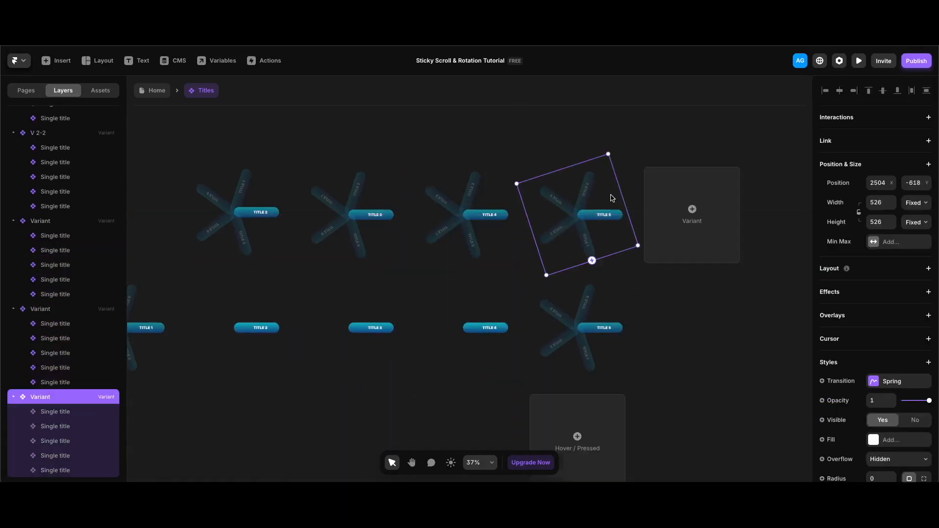
pyautogui.click(560, 333)
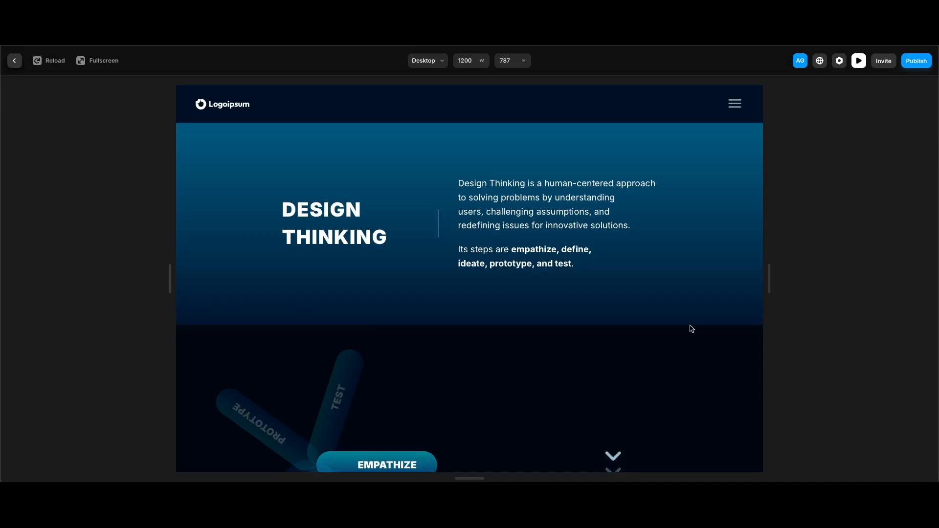
# Preview the Home page and check the collapse-and-expand title transitions by scrolling down through the sections and back up.
pyautogui.scroll(-10, 688, 350)
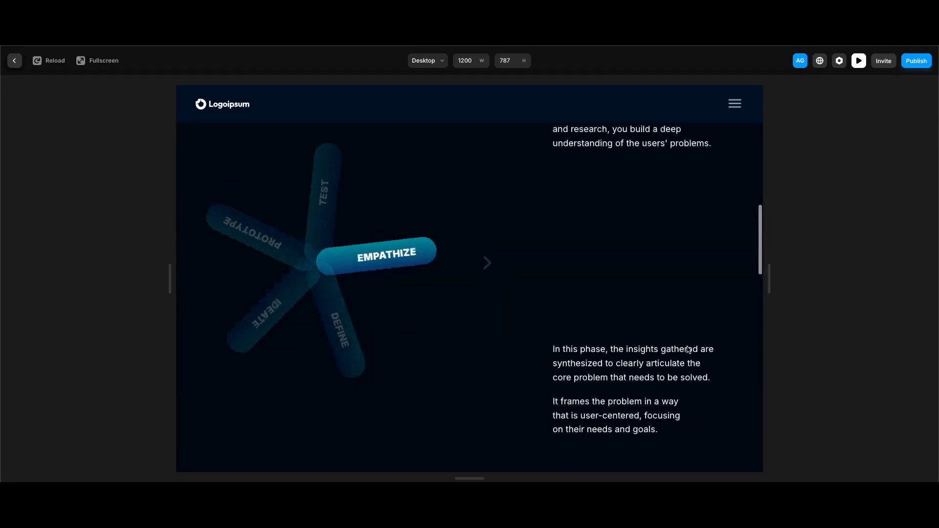
pyautogui.scroll(-10, 688, 350)
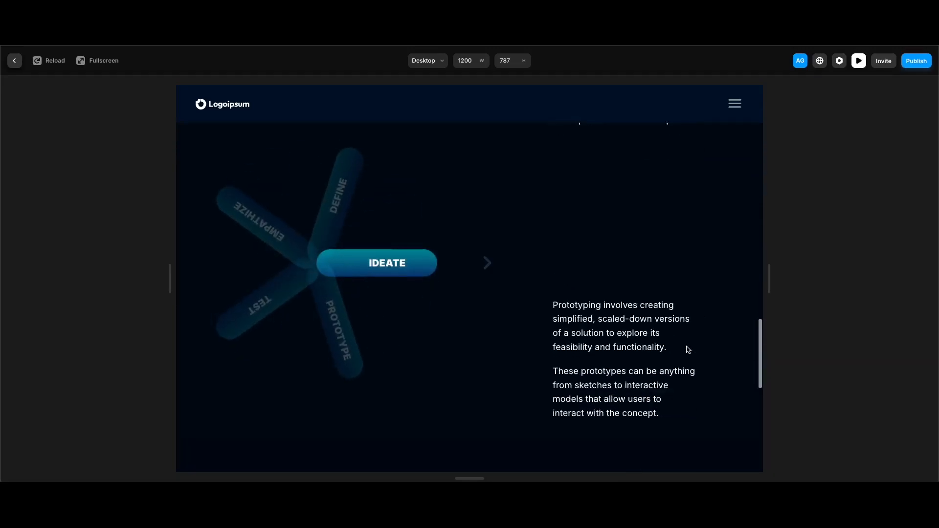
pyautogui.scroll(-5, 688, 350)
pyautogui.scroll(5, 688, 351)
pyautogui.scroll(10, 687, 352)
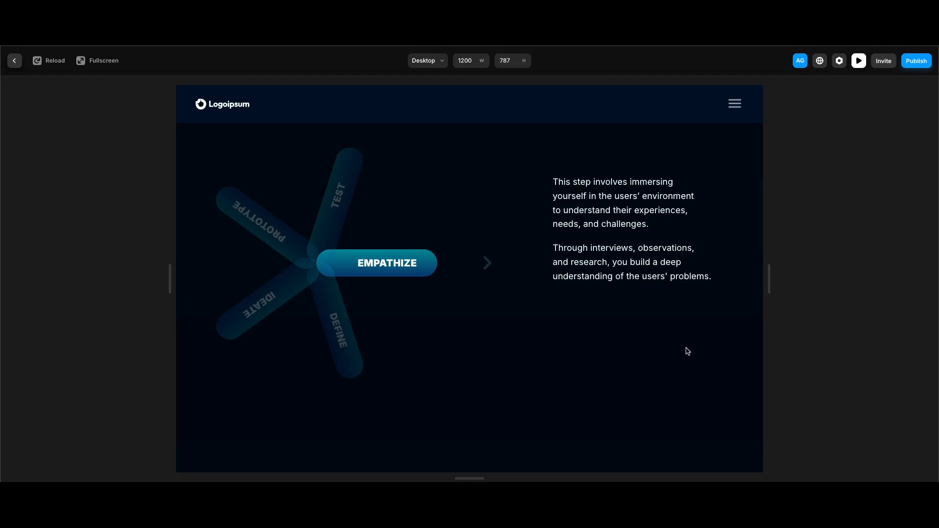
pyautogui.scroll(-5, 688, 351)
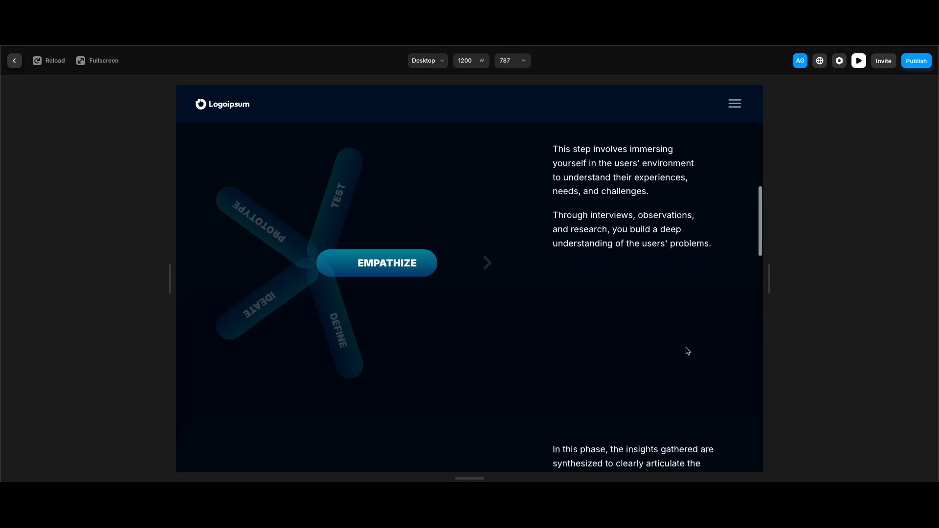
pyautogui.scroll(-3, 687, 351)
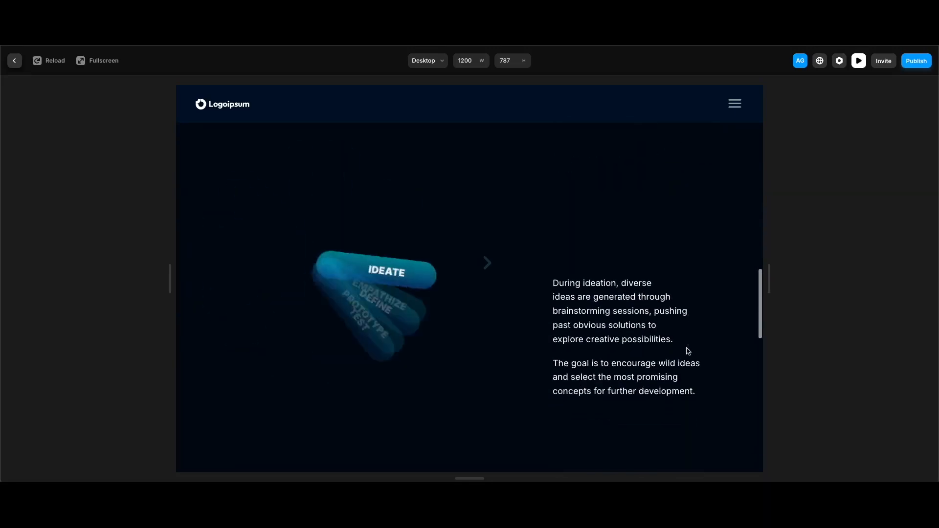
pyautogui.scroll(7, 688, 351)
pyautogui.scroll(8, 688, 352)
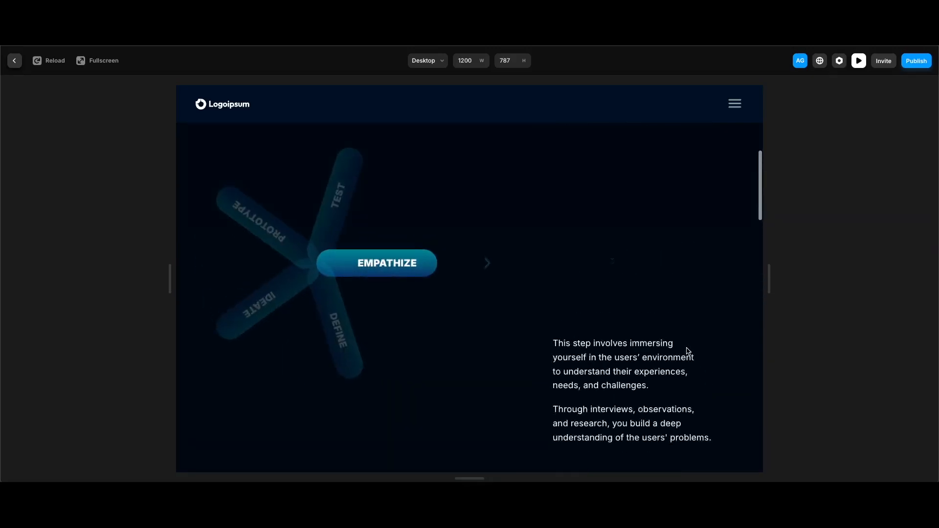
pyautogui.scroll(3, 688, 351)
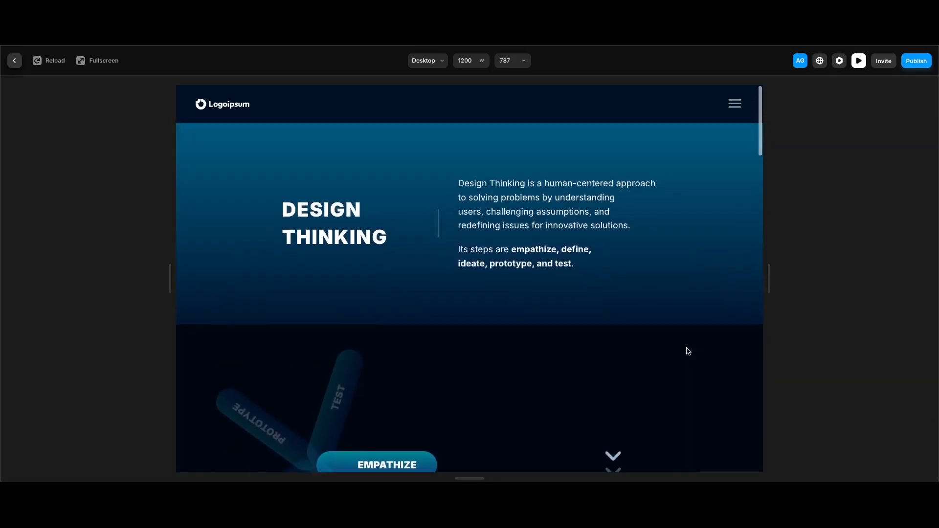
# Return to the Titles component and move all variants except Variant 1 farther away to make room beside it.
pyautogui.press('Escape')
pyautogui.doubleClick(431, 293)
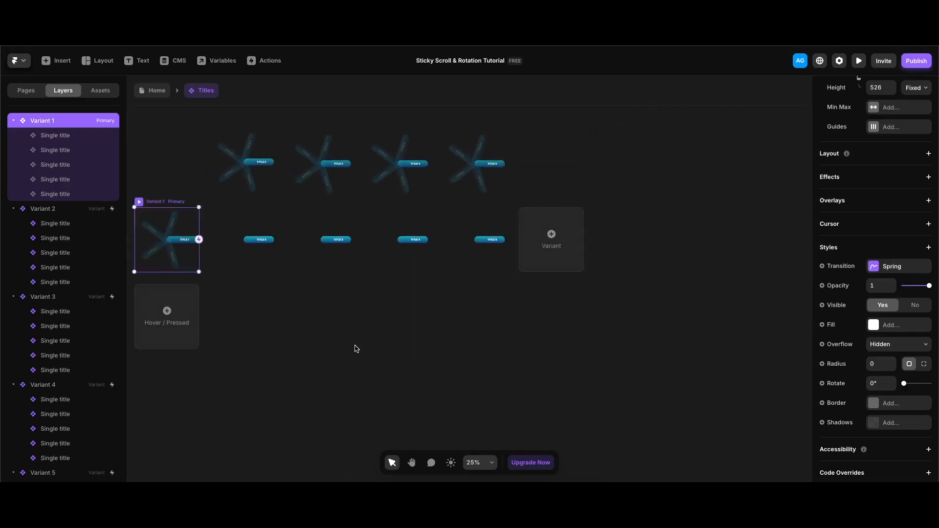
pyautogui.click(209, 167)
pyautogui.moveTo(208, 167); pyautogui.dragTo(545, 358)
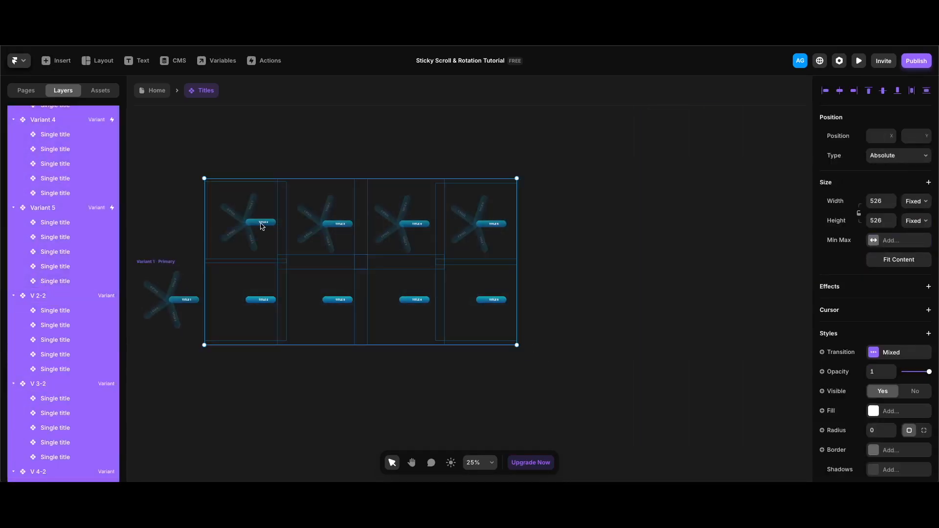
pyautogui.moveTo(262, 226); pyautogui.dragTo(366, 228)
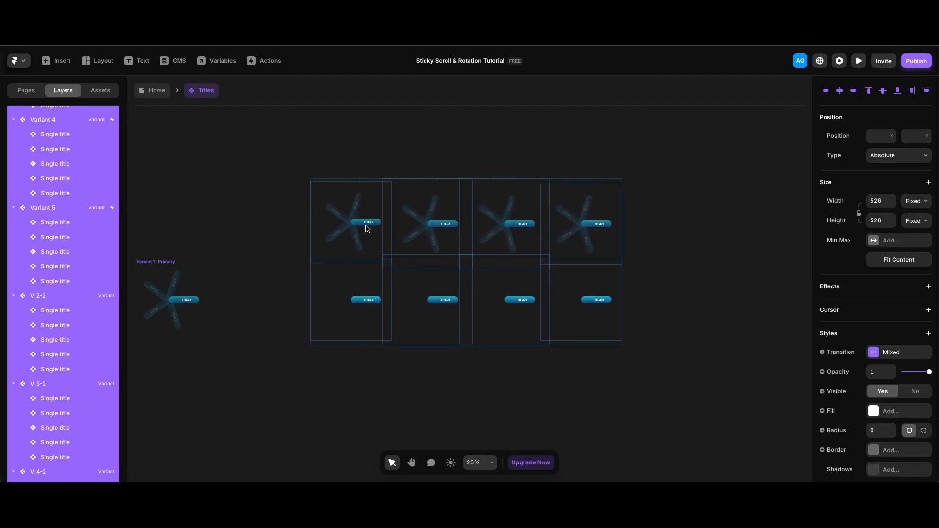
pyautogui.hscroll(-3, 270, 271)
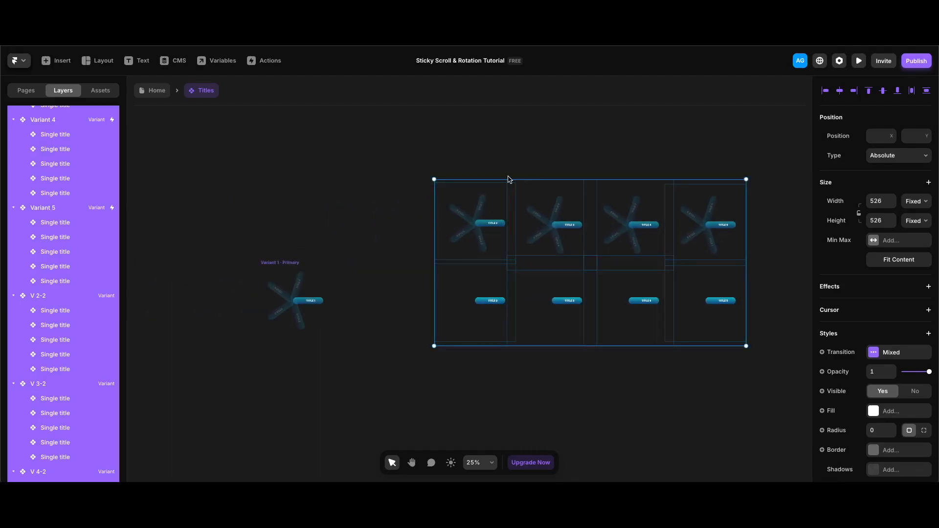
pyautogui.hscroll(-1, 326, 211)
# Duplicate Variant 1 beside the original and rename the copy V 1-1.
pyautogui.moveTo(329, 263); pyautogui.dragTo(426, 264)
pyautogui.doubleClick(45, 397)
pyautogui.write('V 1-1')
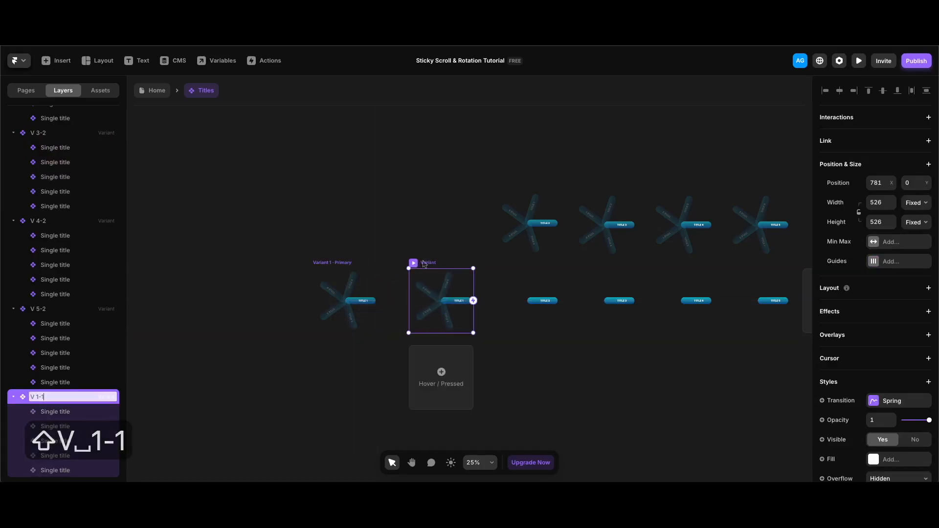
pyautogui.press('Return')
# Duplicate V 1-1 directly above itself and rename the copy V 1-2.
pyautogui.moveTo(425, 265); pyautogui.dragTo(424, 171)
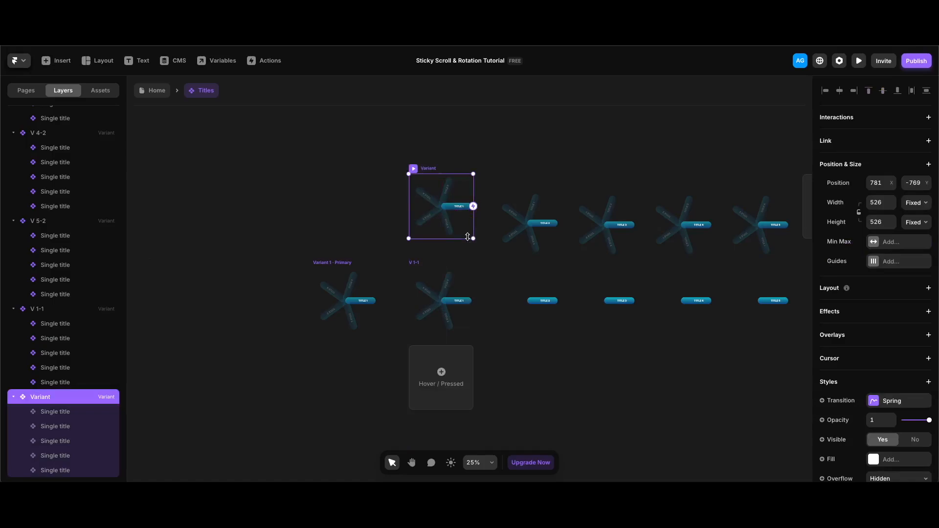
pyautogui.doubleClick(49, 397)
pyautogui.write('V 1-2')
# Set the rotation of V 1-1's four inactive titles to 0° so they collapse behind Title 1.
pyautogui.scroll(5, 476, 213)
pyautogui.click(467, 317)
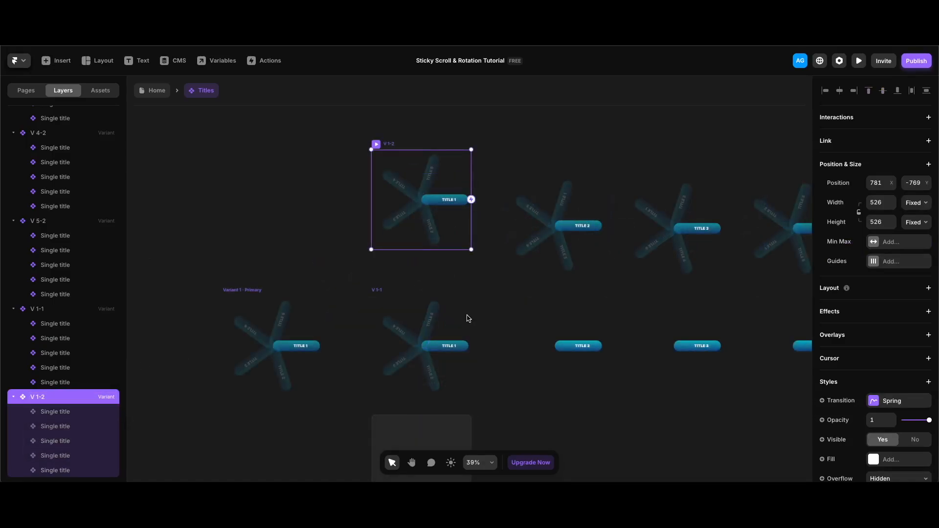
pyautogui.click(432, 317)
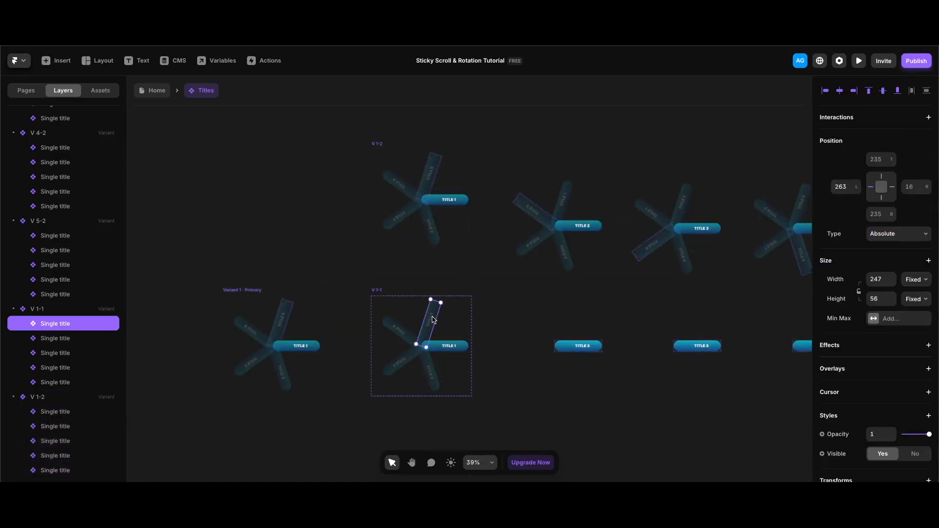
pyautogui.keyDown('shift'); pyautogui.click(401, 333); pyautogui.keyUp('shift')
pyautogui.keyDown('shift'); pyautogui.click(394, 363); pyautogui.keyUp('shift')
pyautogui.keyDown('shift'); pyautogui.click(437, 384); pyautogui.keyUp('shift')
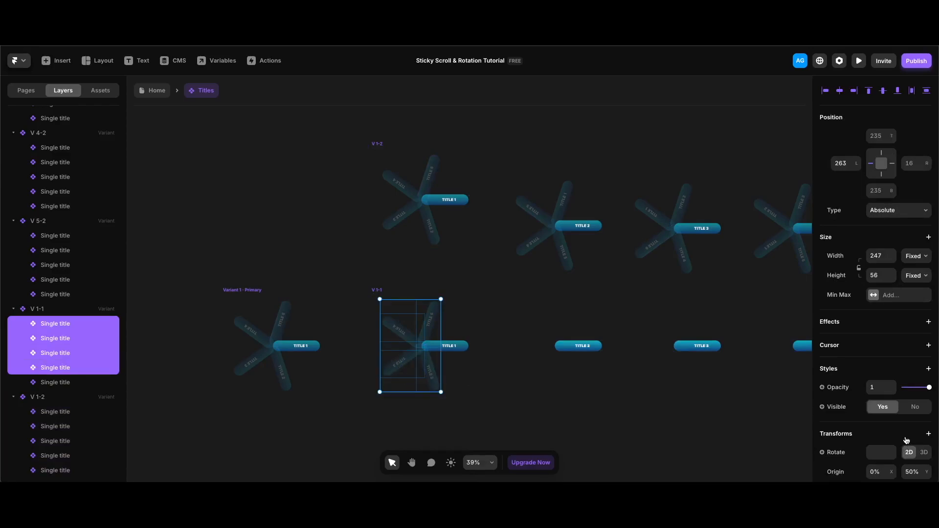
pyautogui.scroll(-2, 906, 440)
pyautogui.click(883, 356)
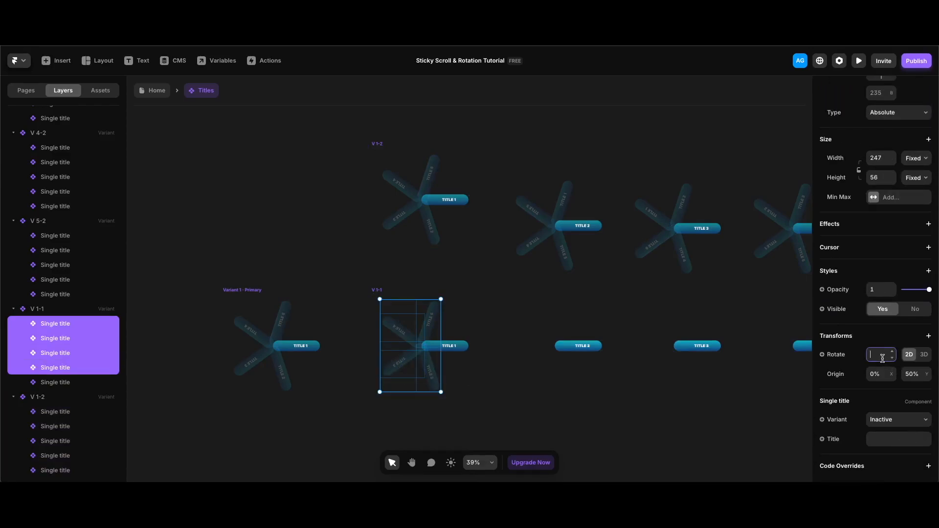
pyautogui.write('0')
pyautogui.press('Return')
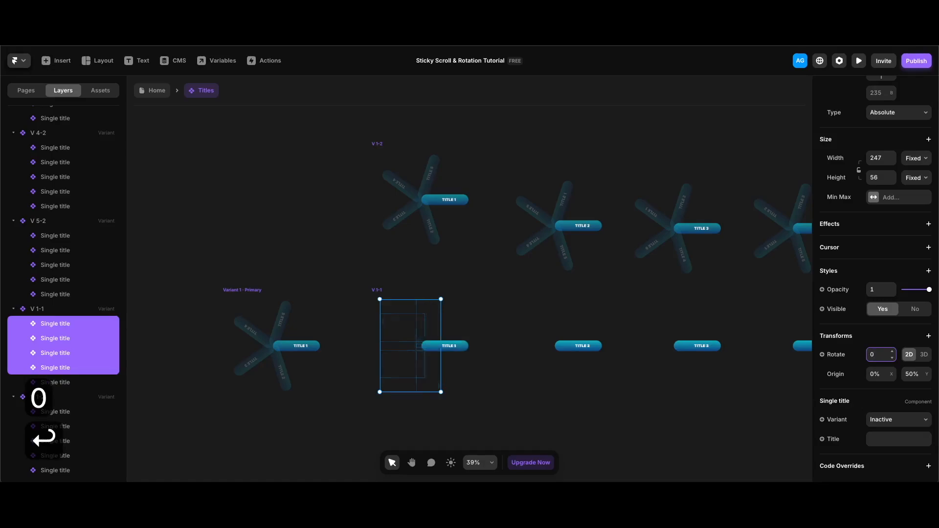
# Connect V 1-1 to V 1-2 with an Appear interaction delayed by 0.2 seconds.
pyautogui.click(471, 347)
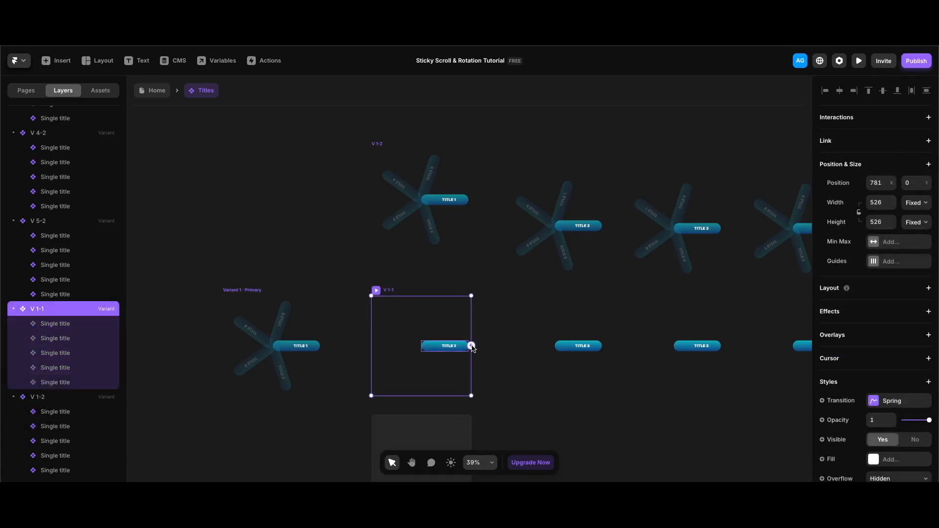
pyautogui.moveTo(471, 346); pyautogui.dragTo(449, 231)
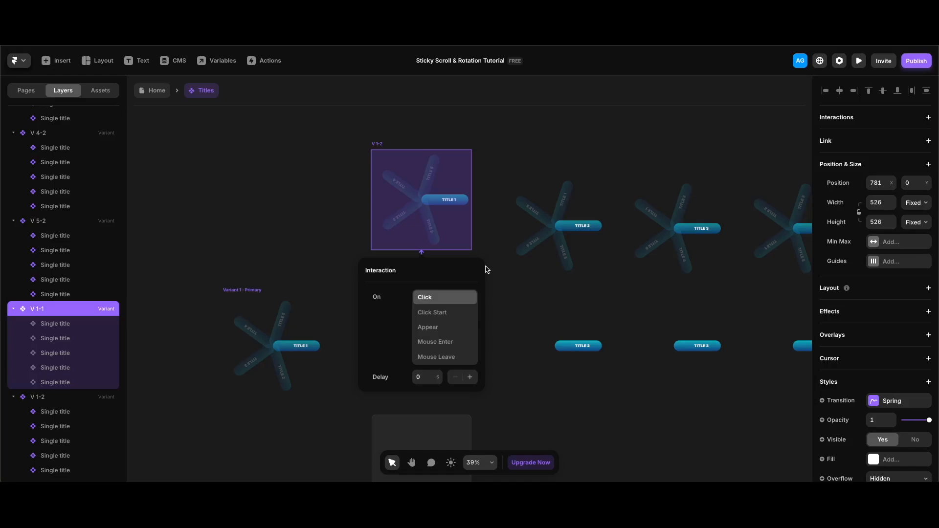
pyautogui.click(437, 326)
pyautogui.click(426, 380)
pyautogui.write('.2')
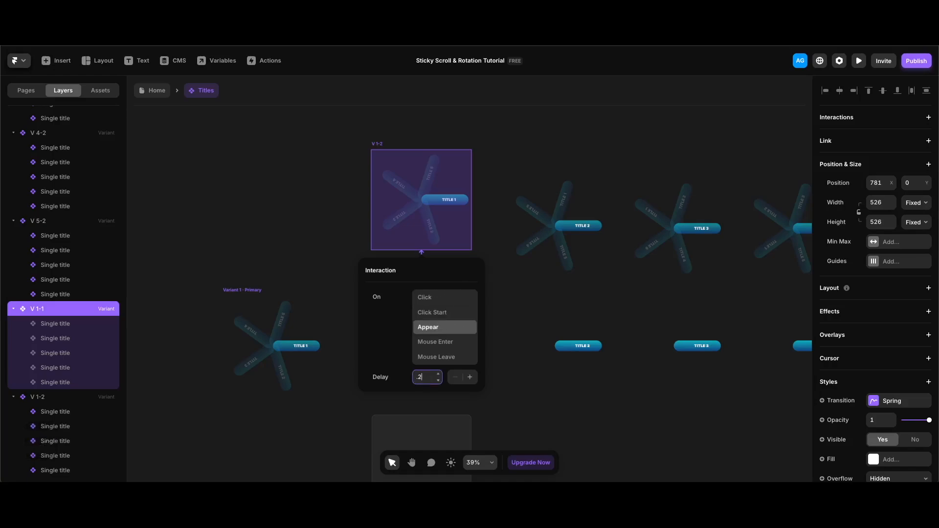
pyautogui.press('Return')
pyautogui.click(292, 172)
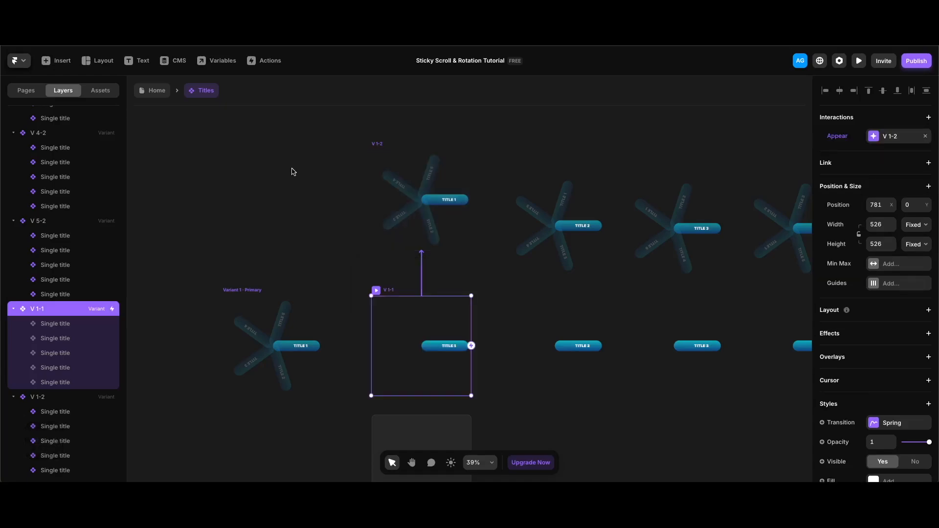
pyautogui.hscroll(-1, 264, 178)
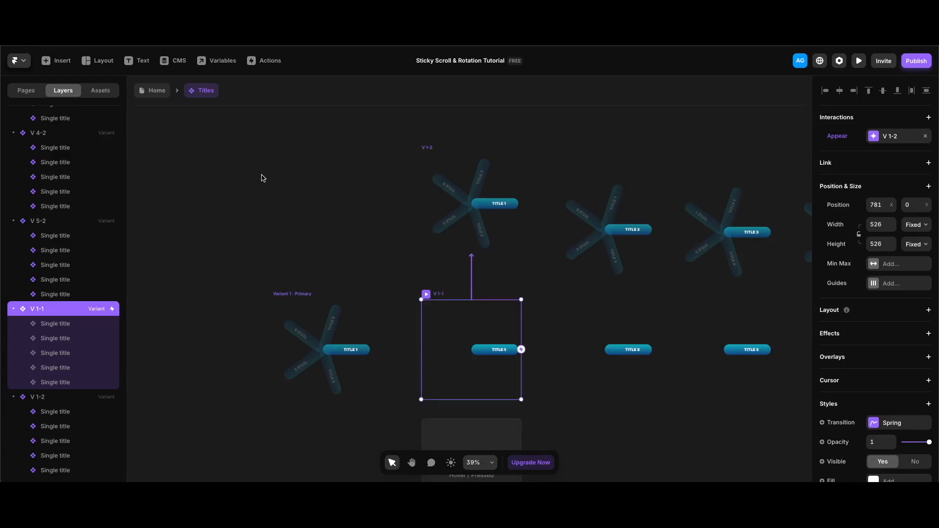
# Set Title 1 in the primary Variant 1 to its Inactive variant.
pyautogui.click(348, 351)
pyautogui.click(897, 401)
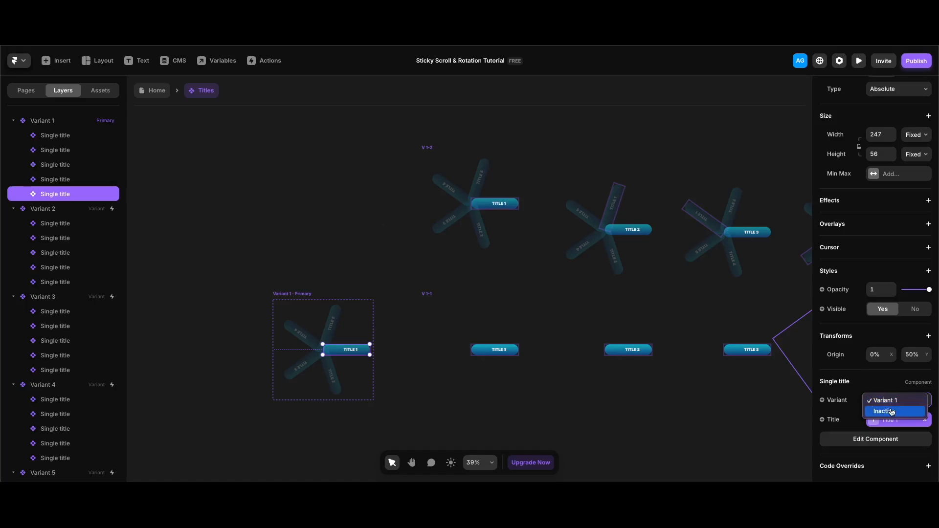
pyautogui.click(884, 411)
pyautogui.click(393, 365)
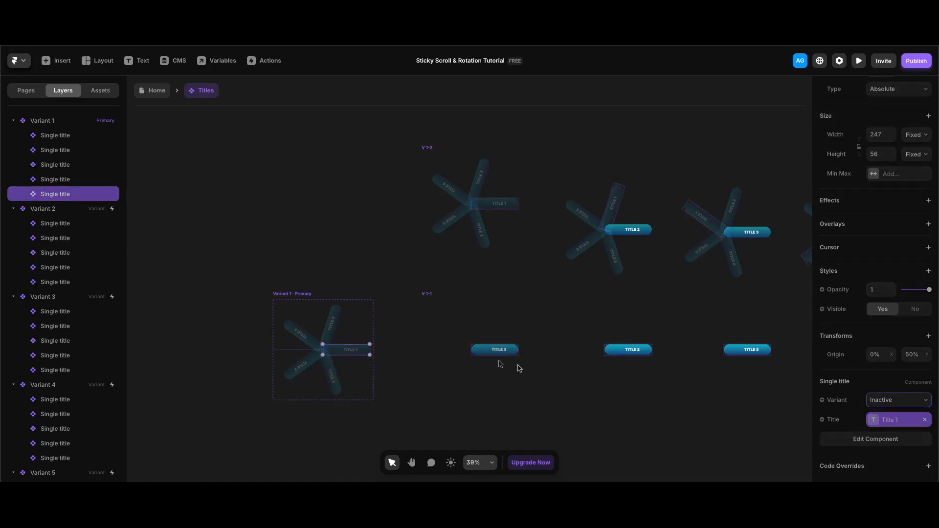
# Set Title 1 in V 1-1 back to the active Variant 1 state.
pyautogui.click(506, 351)
pyautogui.click(70, 382)
pyautogui.scroll(-3, 895, 425)
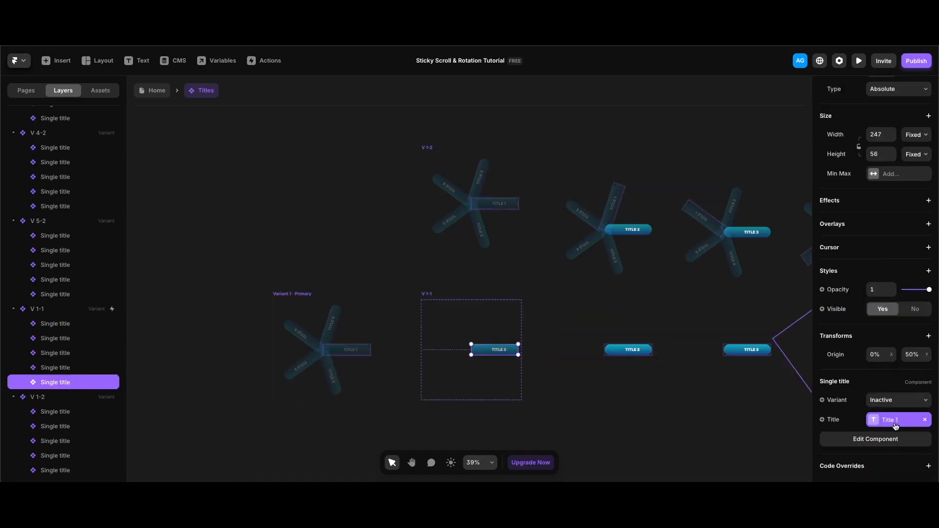
pyautogui.click(896, 401)
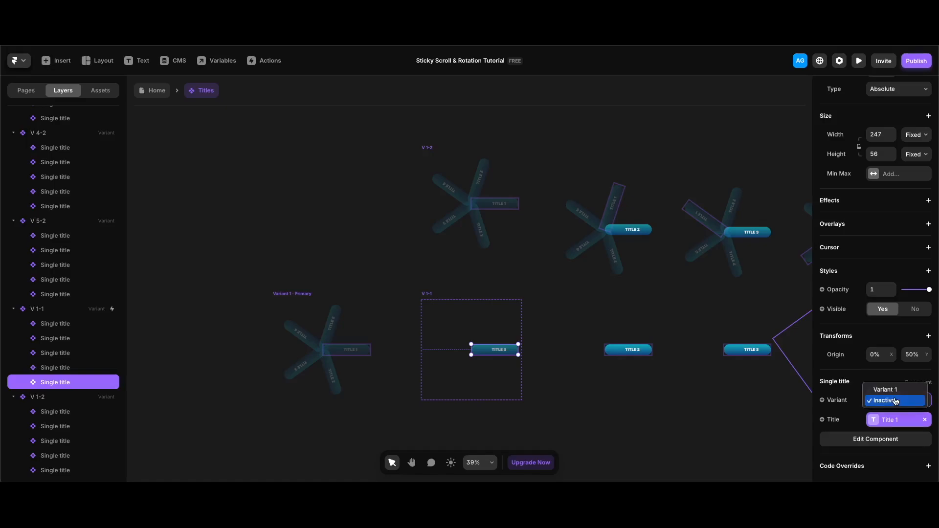
pyautogui.click(885, 389)
# Set Title 1 in V 1-2 to the active Variant 1 state.
pyautogui.scroll(5, 509, 350)
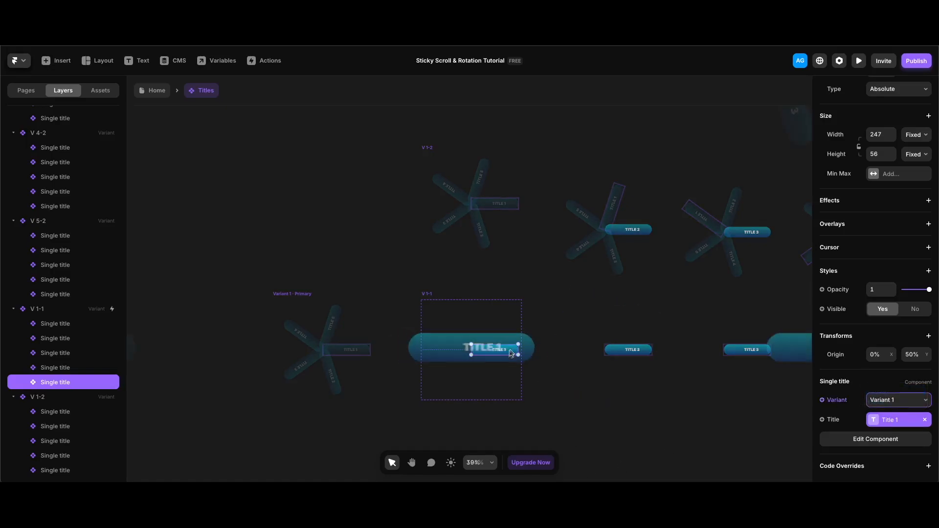
pyautogui.scroll(5, 512, 277)
pyautogui.click(489, 302)
pyautogui.click(906, 403)
pyautogui.click(907, 401)
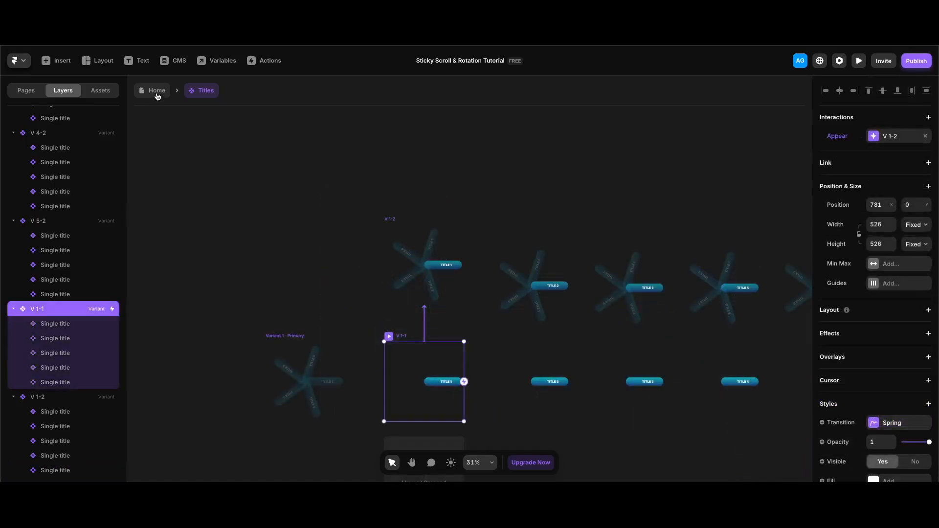
# On the Home page, make the first entry of the Titles scroll variant effect switch to V 1-1 at section #1.
pyautogui.click(157, 95)
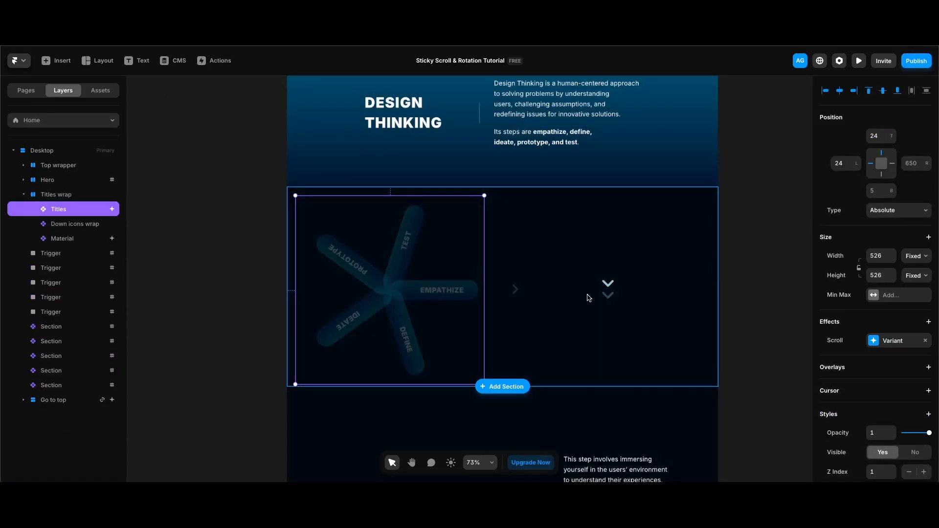
pyautogui.click(892, 340)
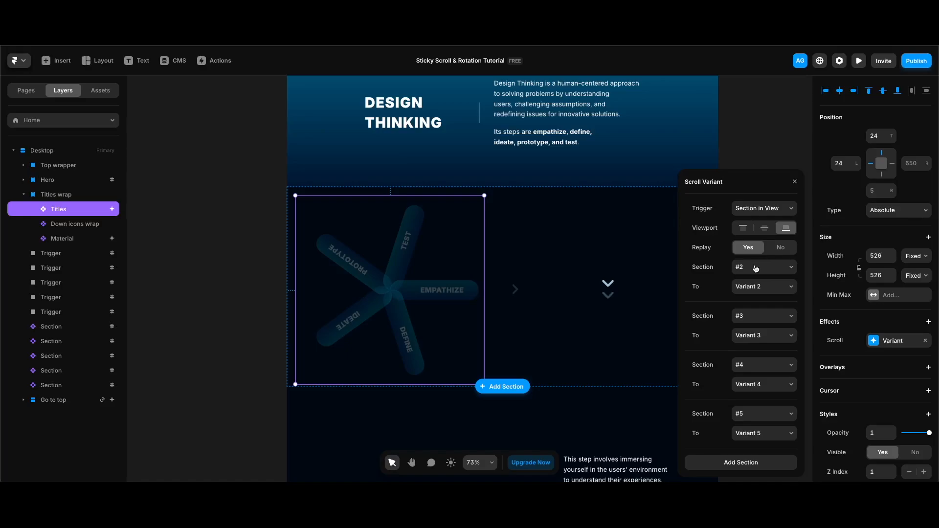
pyautogui.click(765, 269)
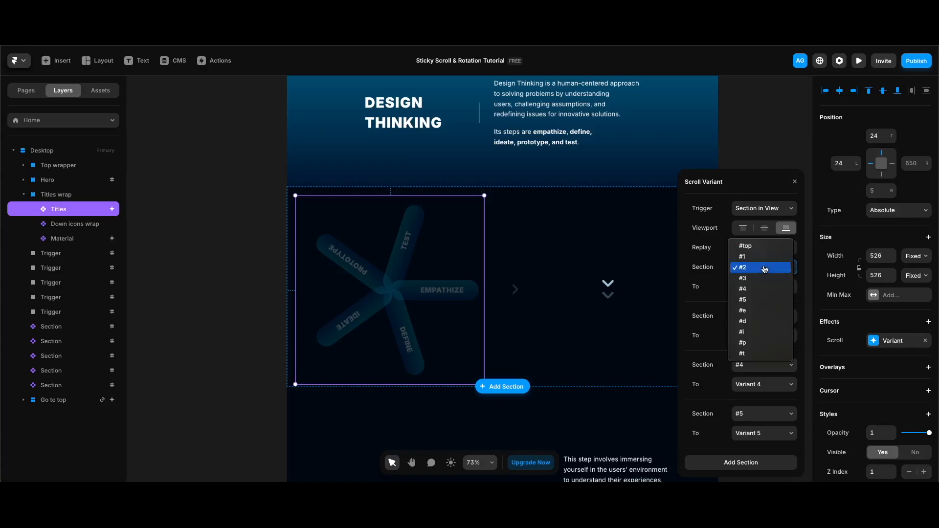
pyautogui.click(763, 256)
pyautogui.click(763, 288)
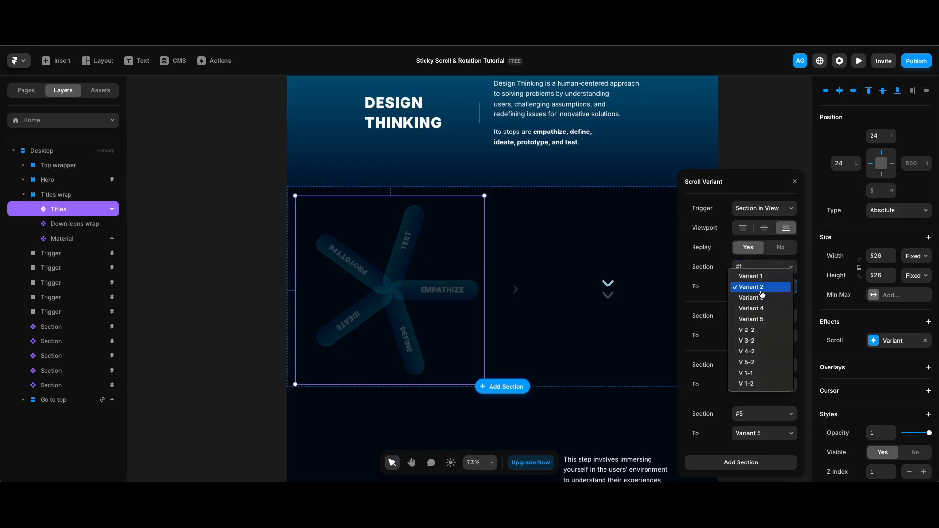
pyautogui.click(762, 375)
# Reassign the next three scroll variant entries so section #2 triggers Variant 2, #3 triggers Variant 3 and #4 triggers Variant 4.
pyautogui.click(771, 315)
pyautogui.click(771, 316)
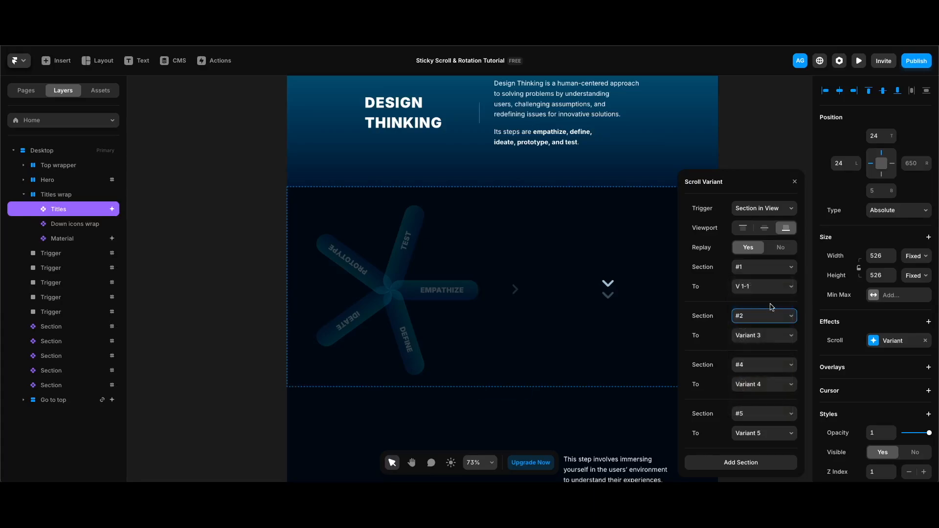
pyautogui.click(768, 335)
pyautogui.click(765, 333)
pyautogui.click(763, 370)
pyautogui.click(765, 356)
pyautogui.click(768, 385)
pyautogui.click(767, 374)
pyautogui.click(766, 414)
pyautogui.click(763, 403)
pyautogui.click(764, 434)
pyautogui.click(765, 424)
# Add a fifth scroll variant entry that switches Titles to Variant 5 at section #5.
pyautogui.click(757, 464)
pyautogui.press('super+z')
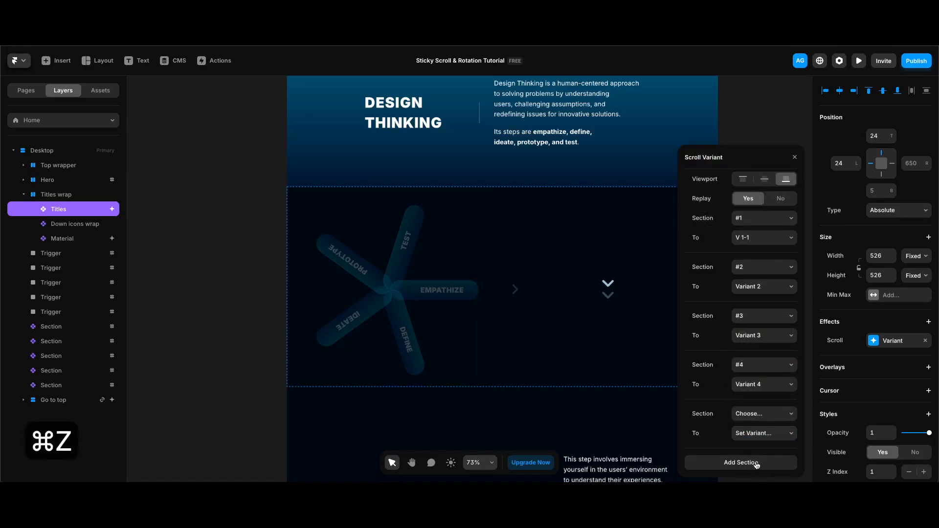
pyautogui.click(777, 413)
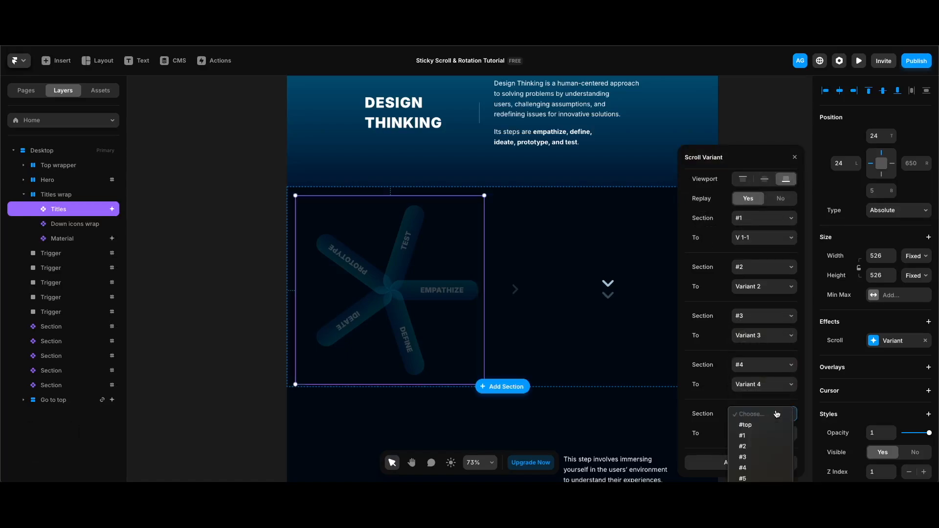
pyautogui.click(774, 438)
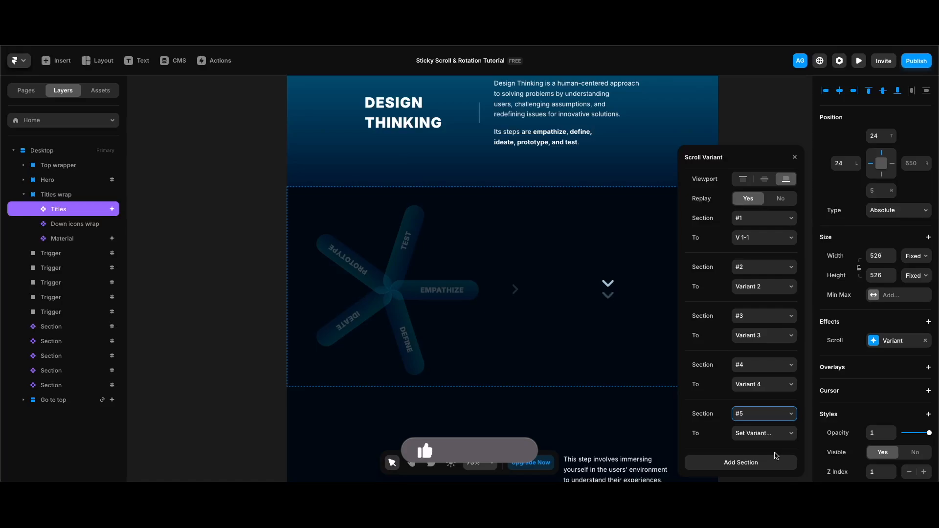
pyautogui.click(773, 434)
pyautogui.click(764, 246)
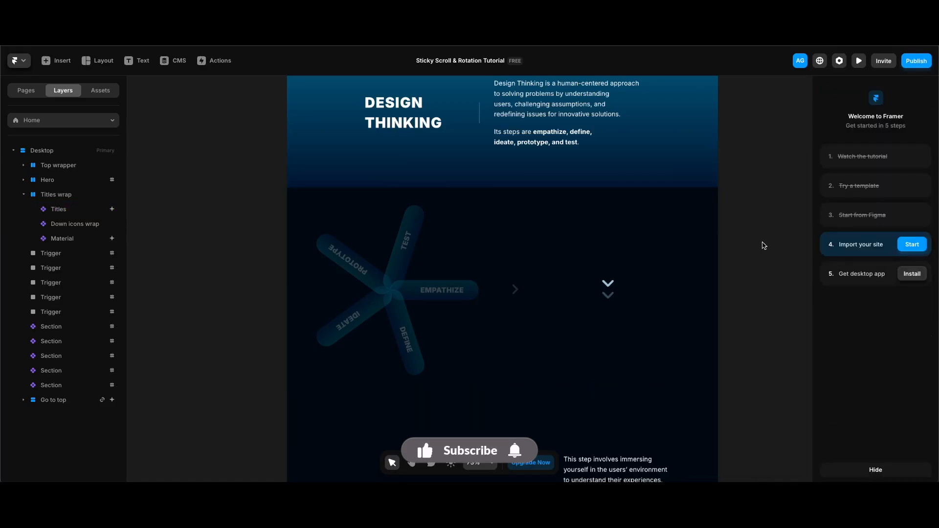
# Preview the page and examine how the titles change while scrolling through all the sections and back.
pyautogui.press('super+p')
pyautogui.scroll(-8, 640, 298)
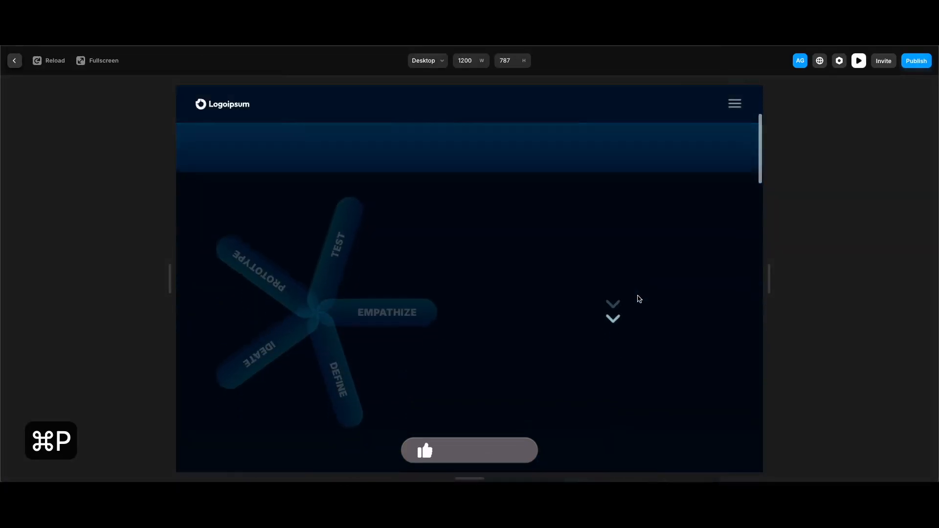
pyautogui.scroll(-10, 639, 299)
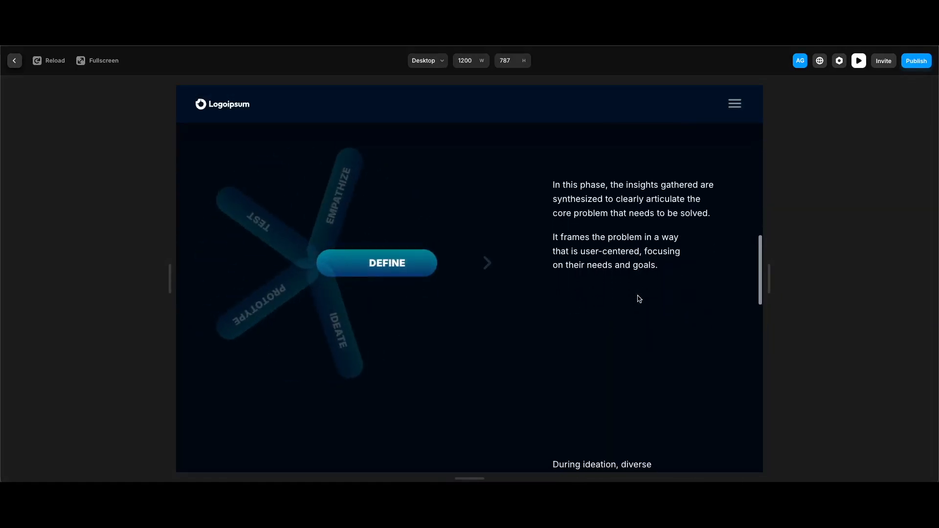
pyautogui.scroll(-10, 638, 299)
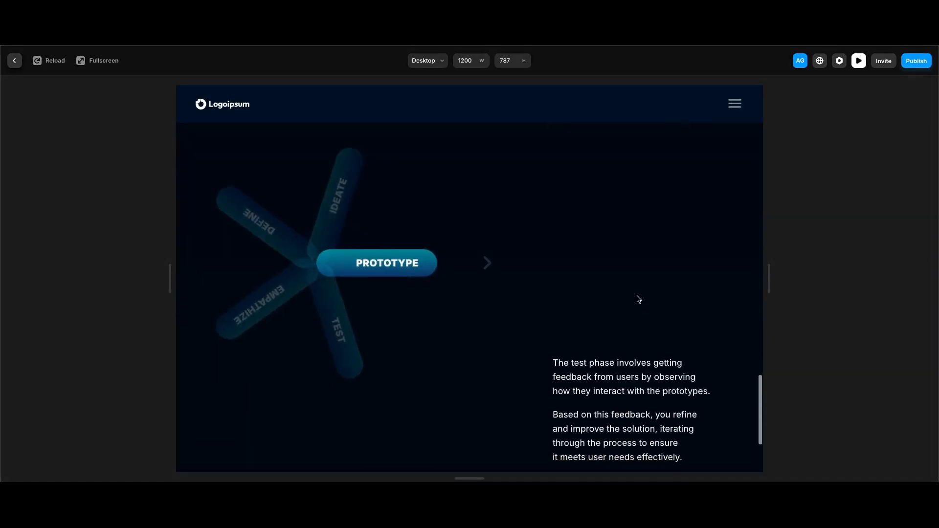
pyautogui.scroll(10, 638, 299)
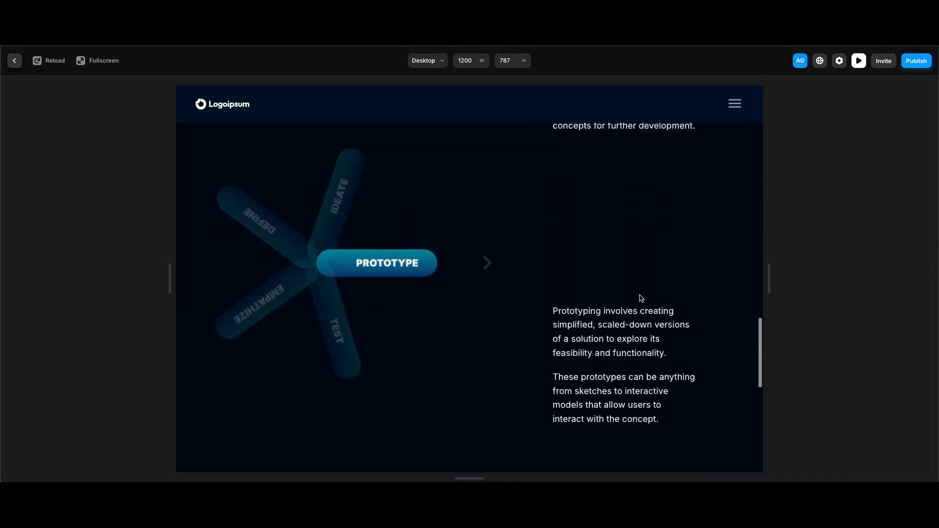
pyautogui.scroll(10, 642, 299)
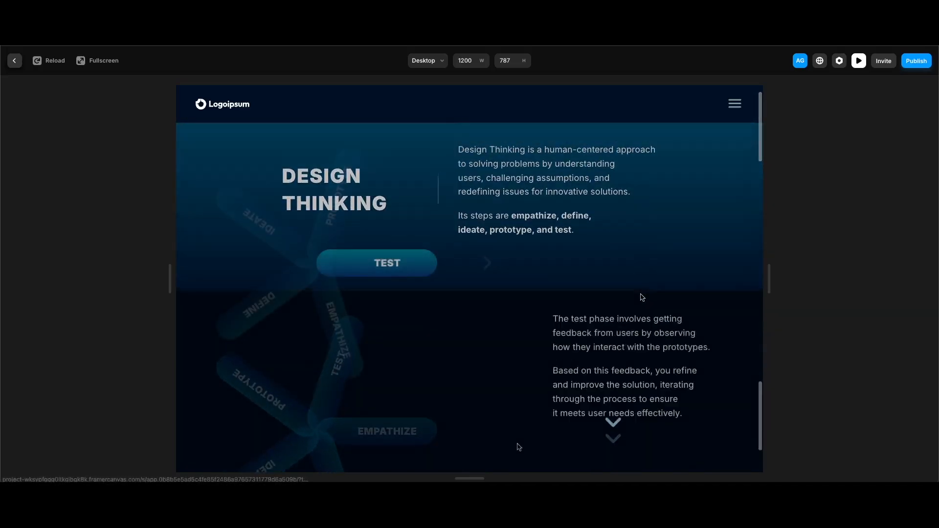
pyautogui.scroll(-5, 665, 312)
pyautogui.press('Escape')
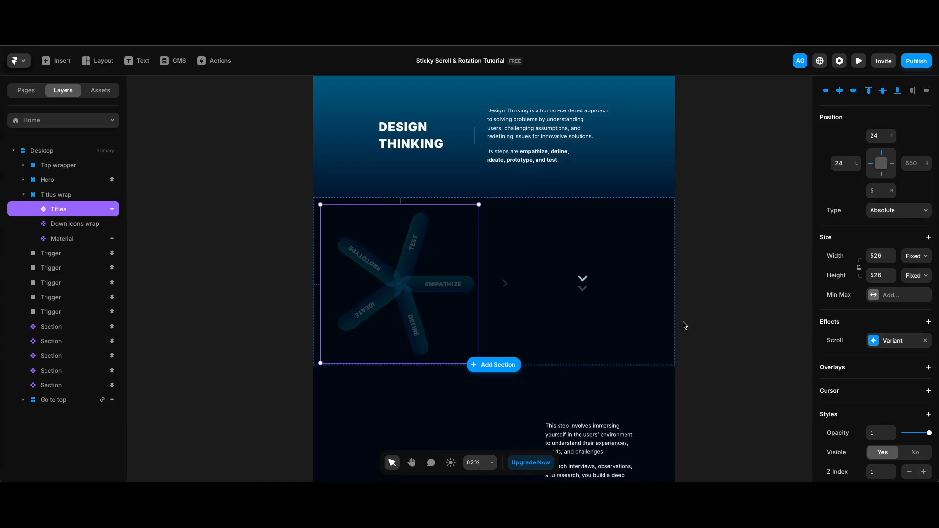
# Switch the rotation of all five titles in the Titles component's V 1-1 to 3D and set the X rotation to 270°.
pyautogui.doubleClick(453, 289)
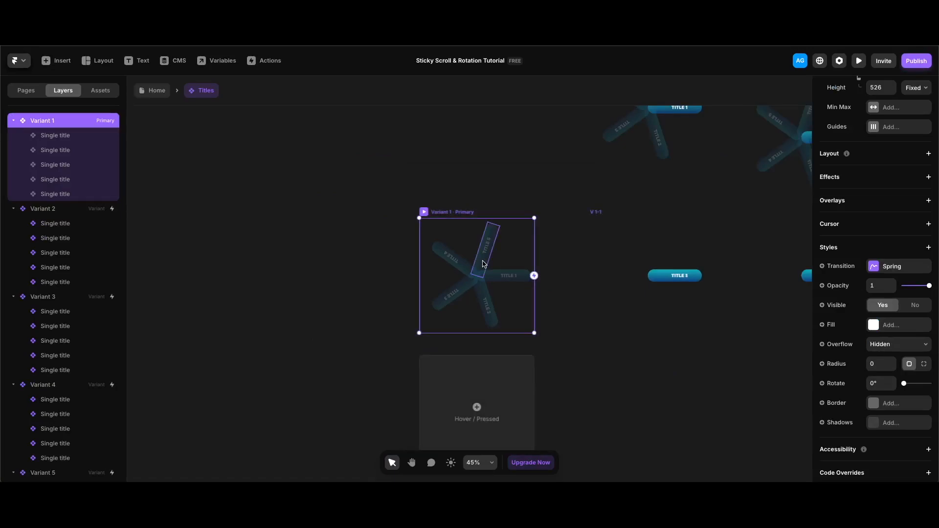
pyautogui.hscroll(1, 478, 266)
pyautogui.hscroll(-1, 479, 266)
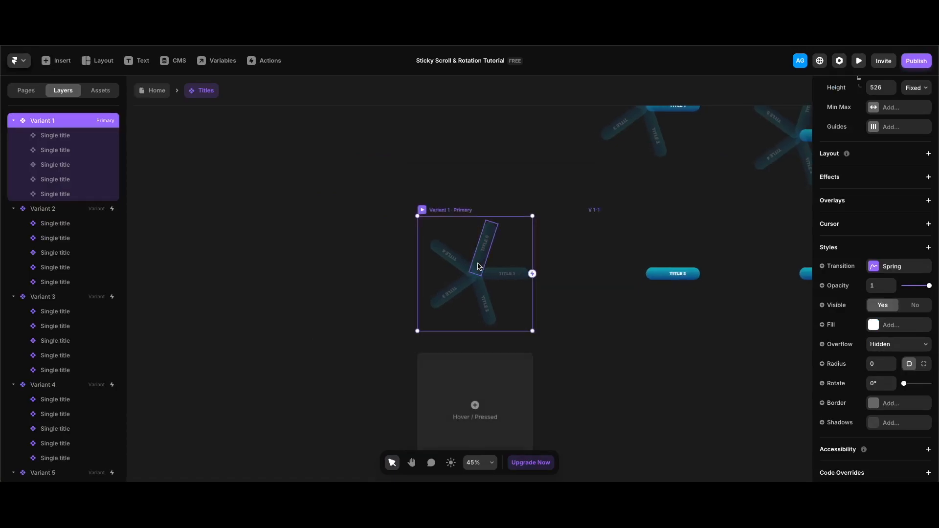
pyautogui.hscroll(5, 478, 267)
pyautogui.click(402, 274)
pyautogui.click(67, 324)
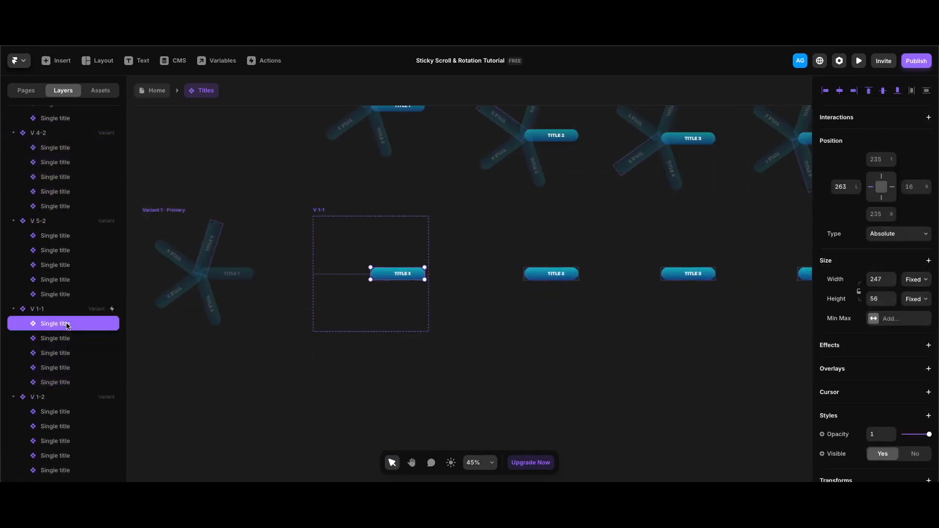
pyautogui.keyDown('shift'); pyautogui.click(58, 383); pyautogui.keyUp('shift')
pyautogui.scroll(-3, 856, 398)
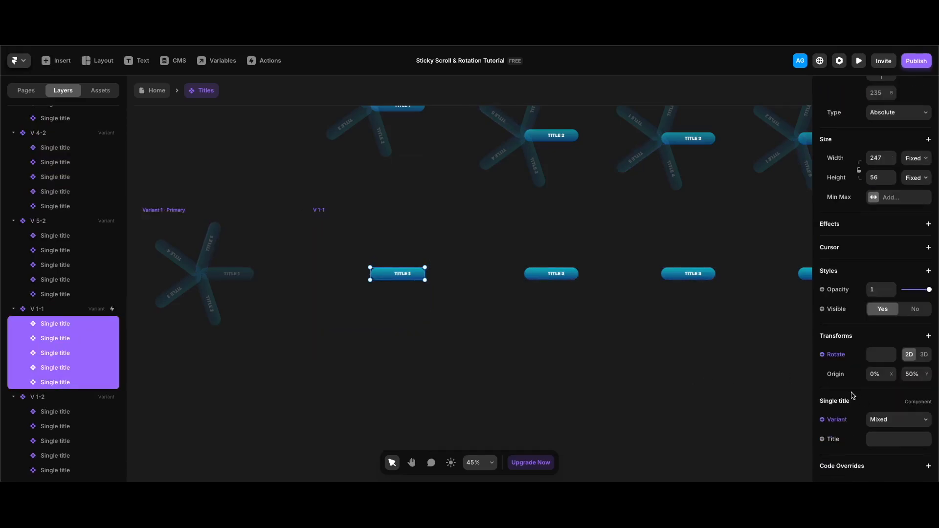
pyautogui.click(925, 355)
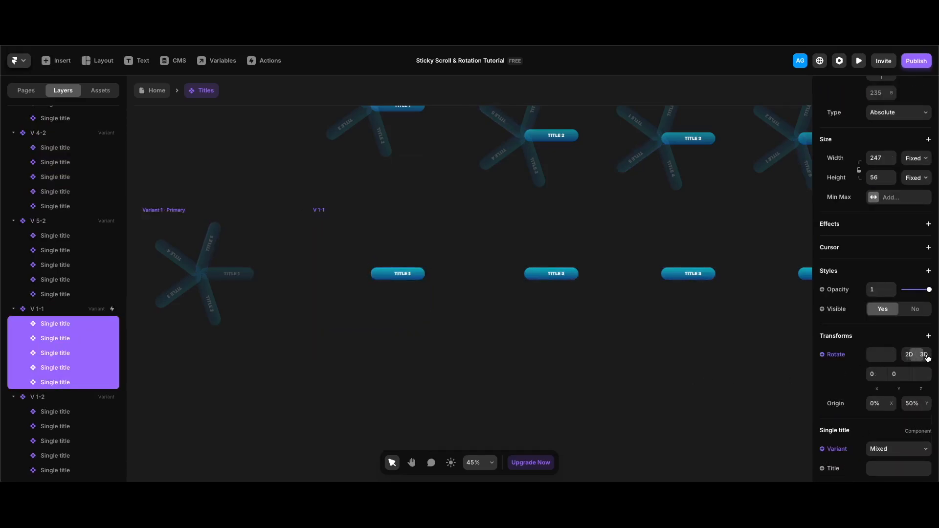
pyautogui.write('270')
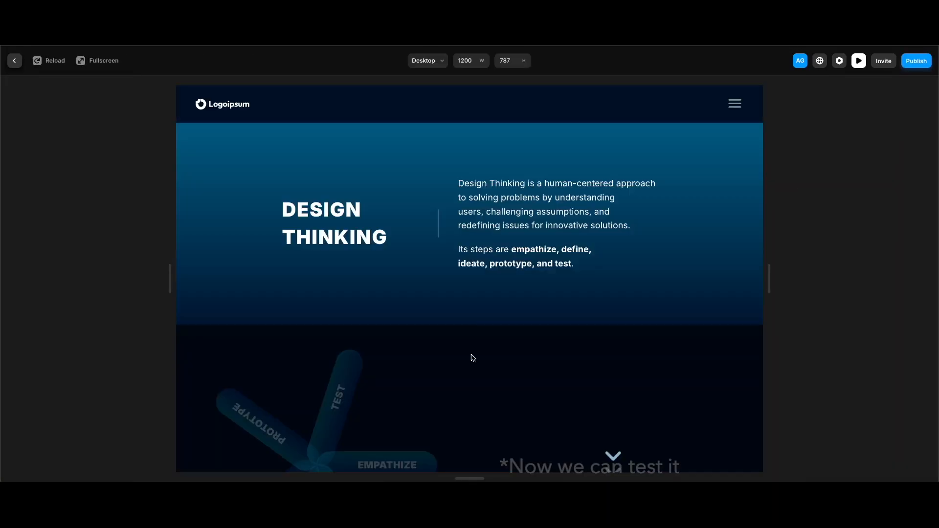
# Check the 3D title flip in the preview by scrolling through the sections, returning to the start and scrolling again.
pyautogui.scroll(-2, 686, 367)
pyautogui.scroll(-5, 686, 367)
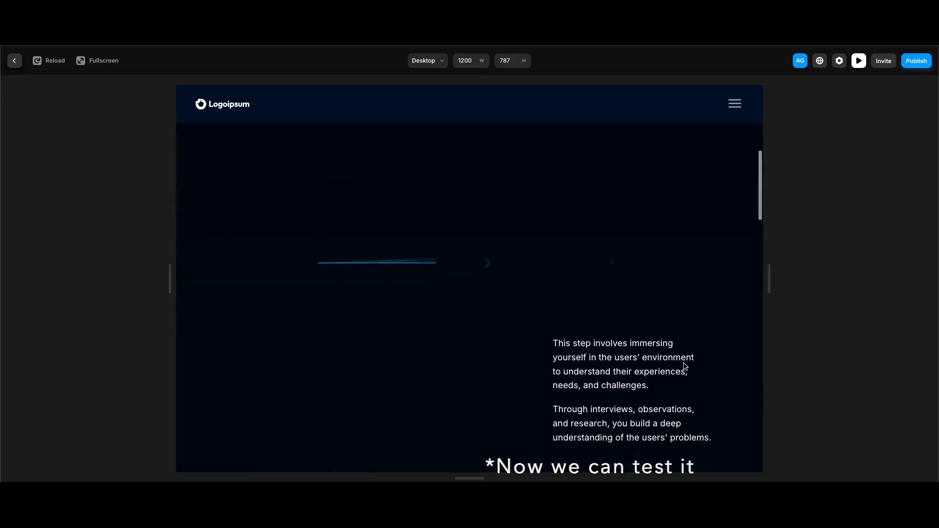
pyautogui.scroll(-6, 685, 366)
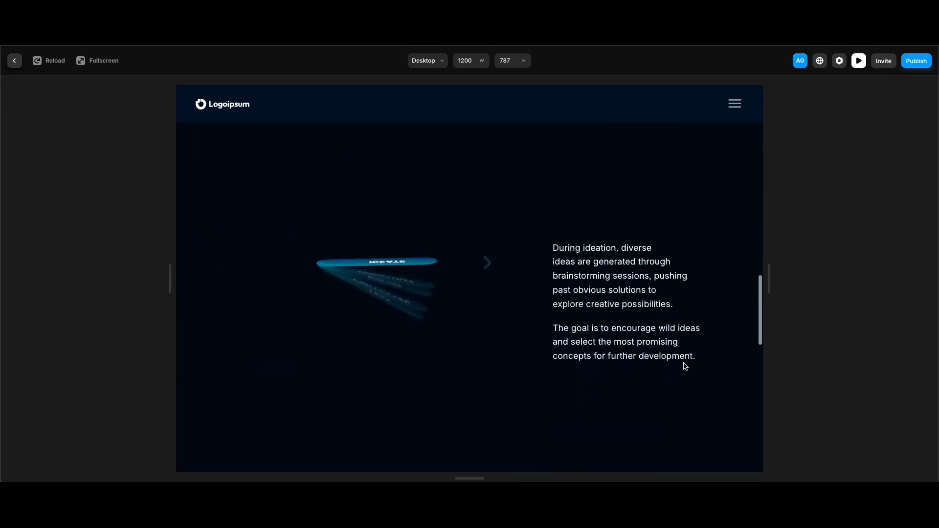
pyautogui.scroll(-3, 683, 369)
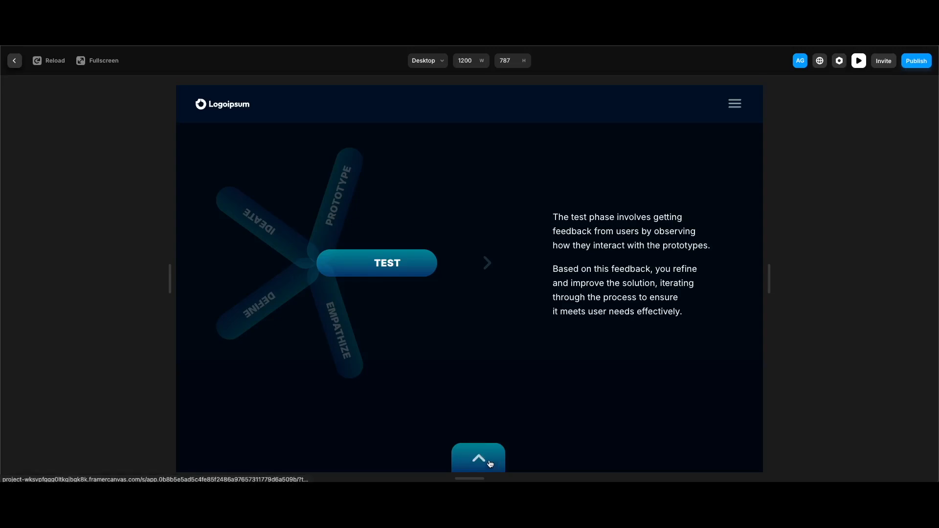
pyautogui.click(485, 459)
pyautogui.scroll(-2, 636, 367)
pyautogui.scroll(-5, 621, 386)
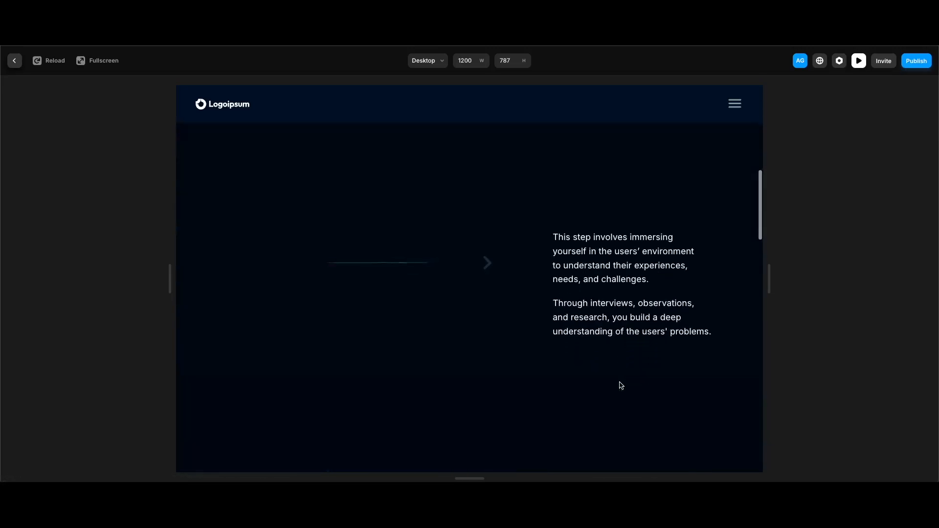
pyautogui.scroll(-3, 621, 386)
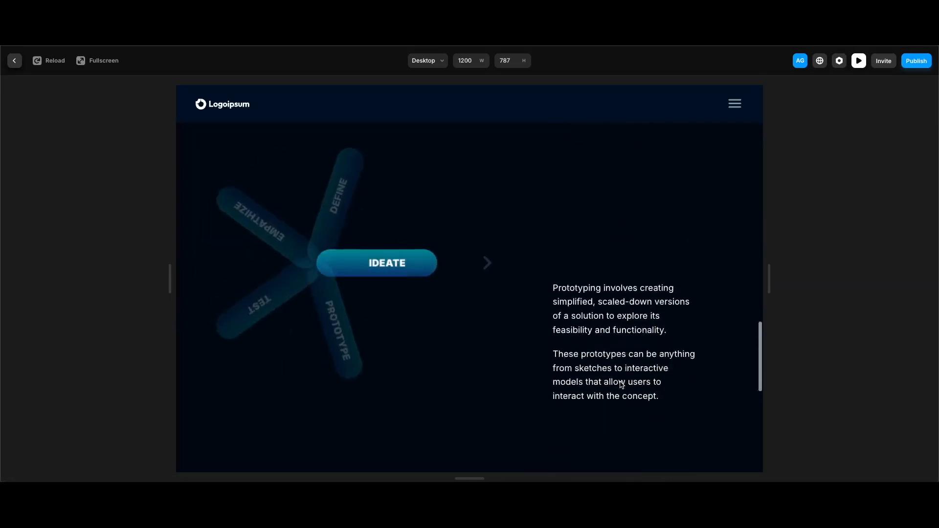